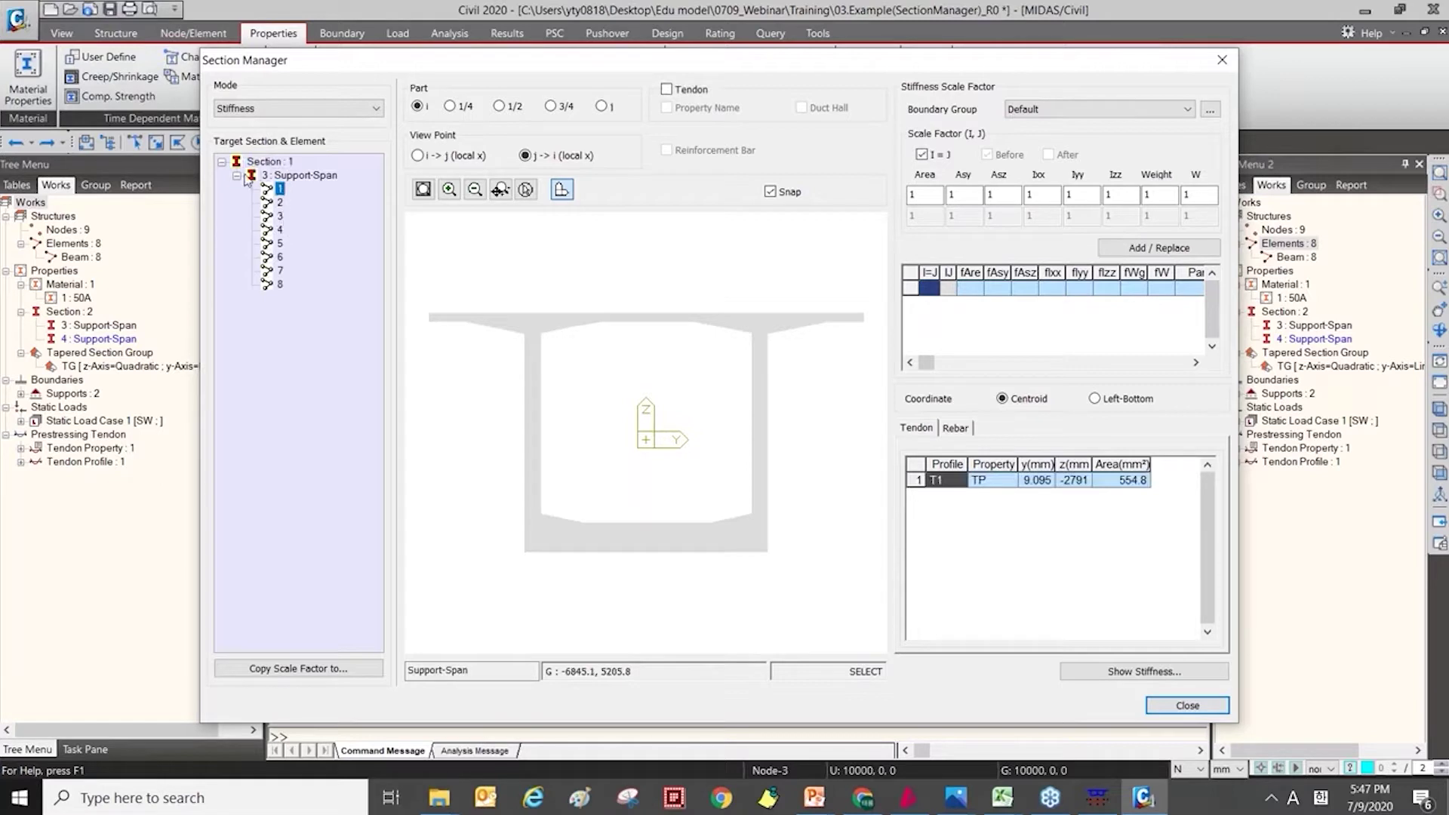
Compare the cross-sections of elements 3, 1 and 2 under the Support-Span section.
left_click(280, 216)
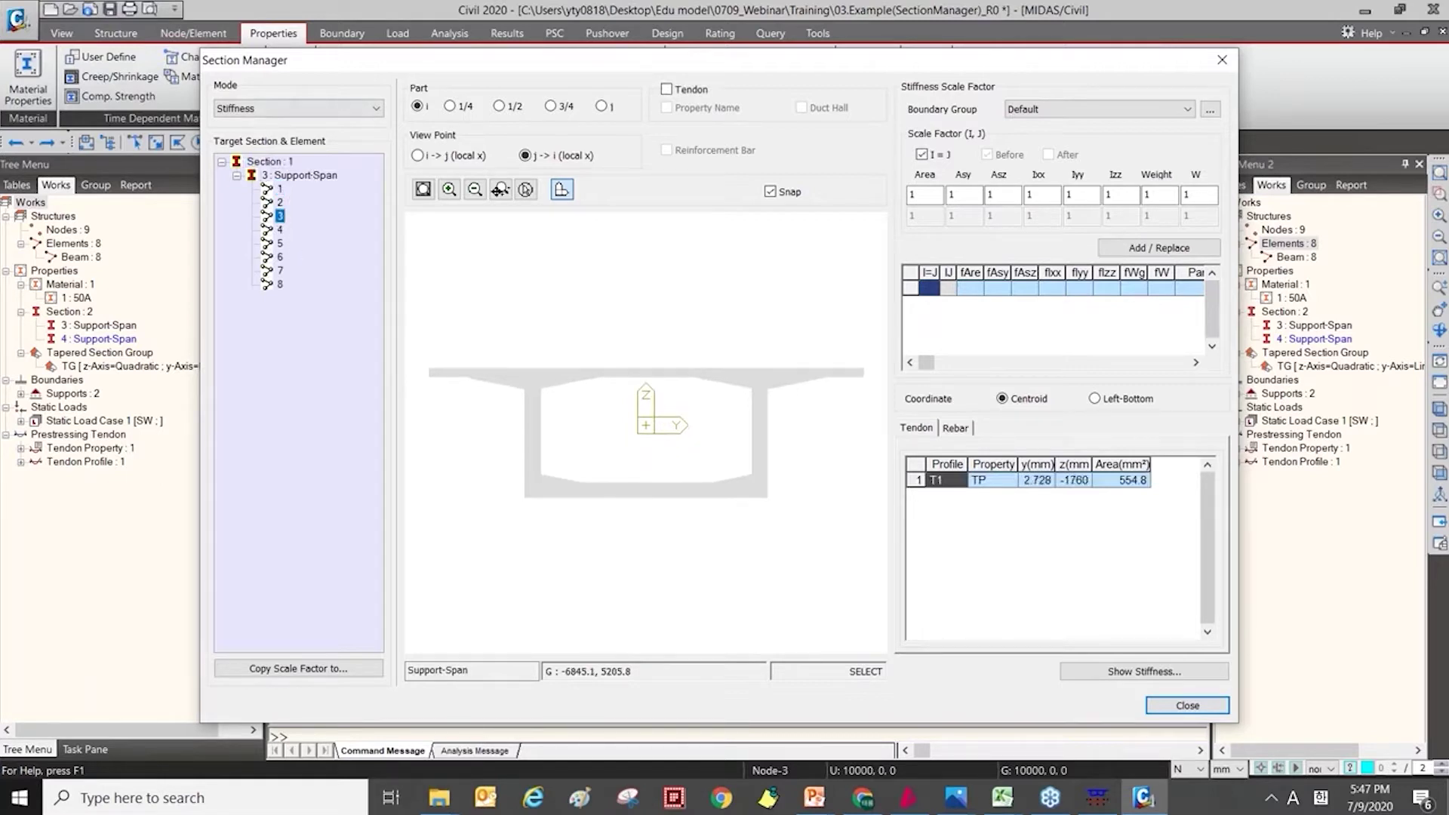
left_click(278, 189)
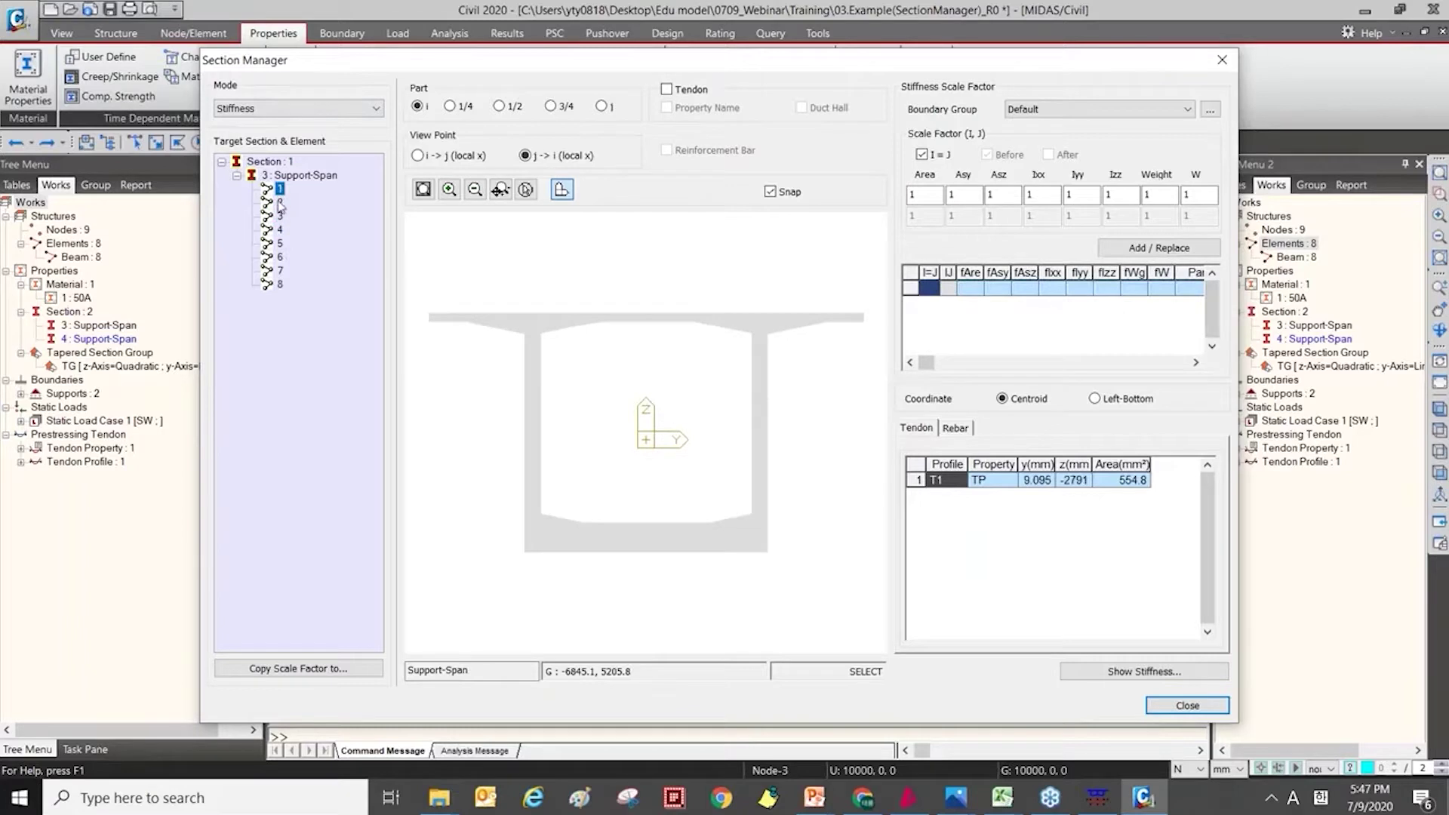
left_click(279, 202)
Look at the Reinforcements and Stress Points modes of the Section Manager and return to Stiffness mode.
left_click(268, 109)
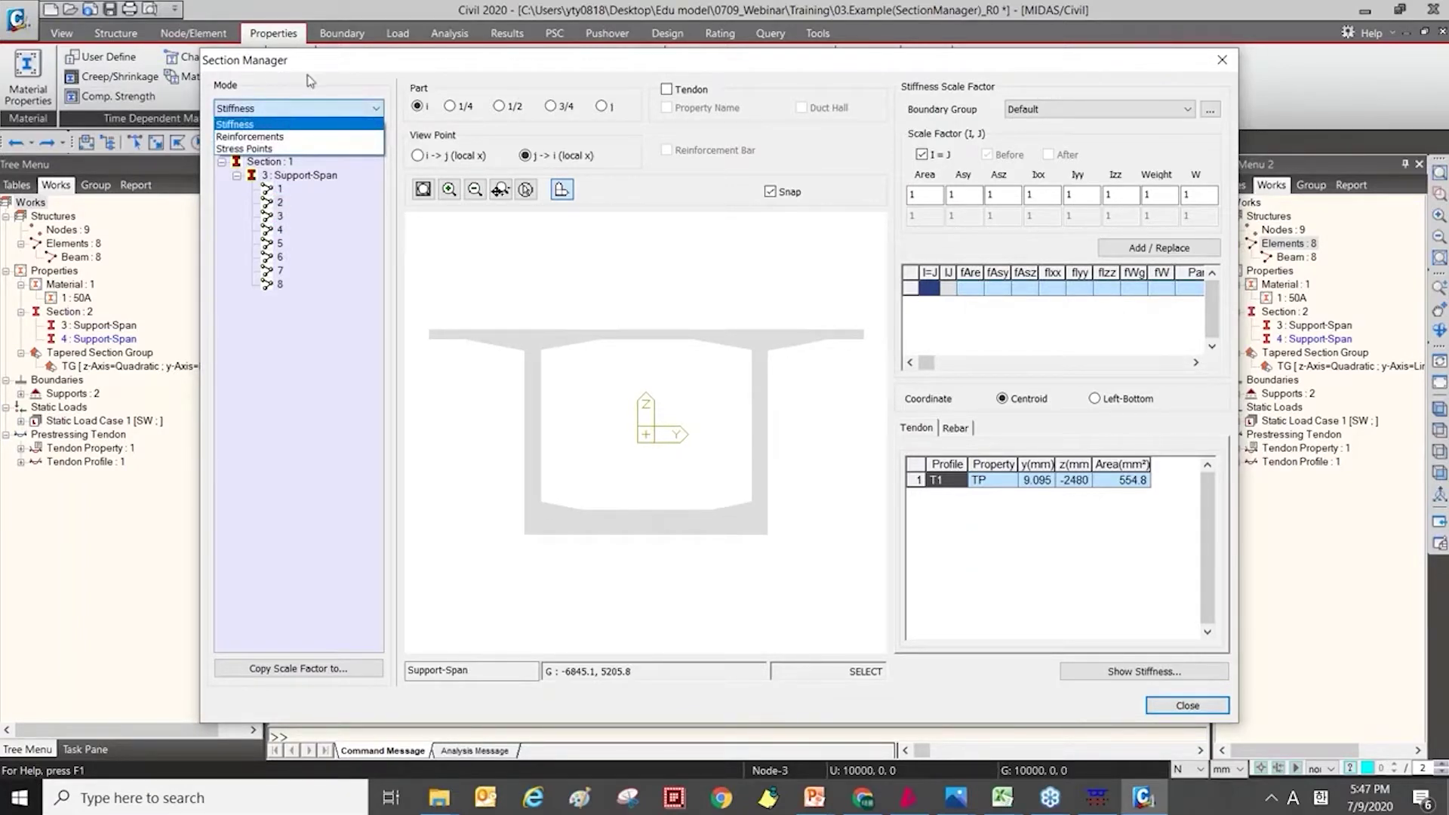
left_click(284, 137)
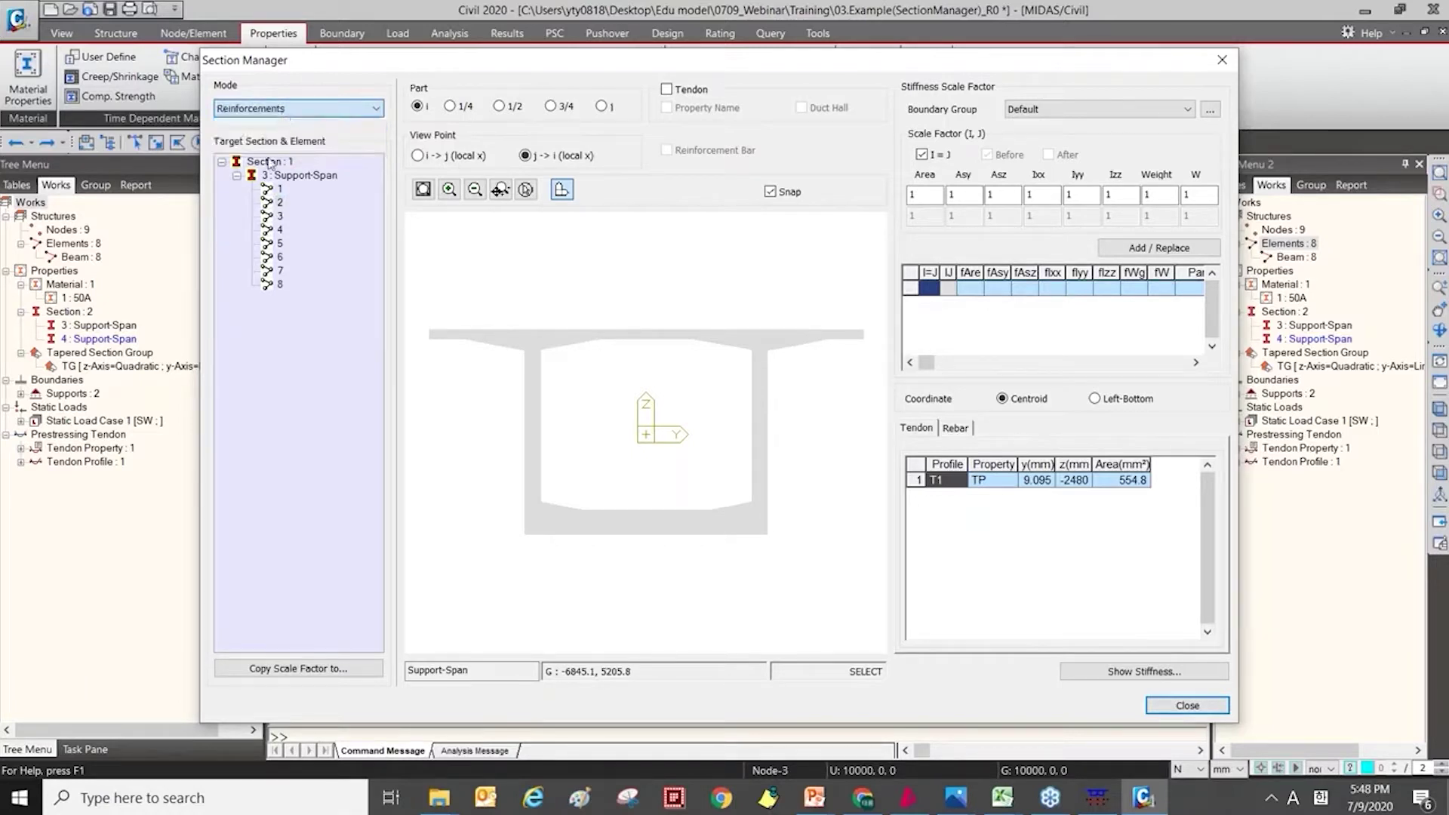
left_click(271, 108)
left_click(268, 149)
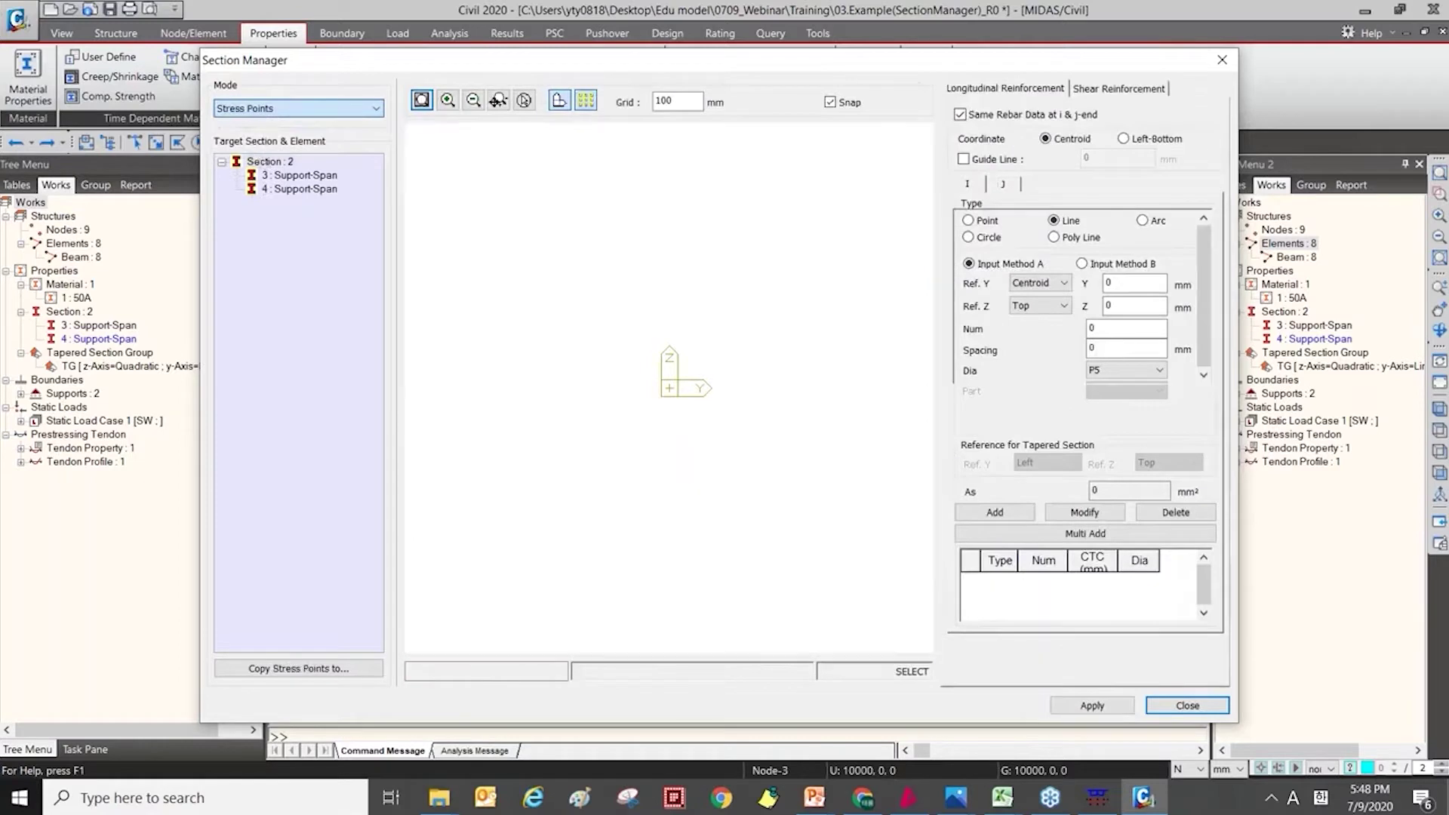
left_click(287, 110)
left_click(295, 123)
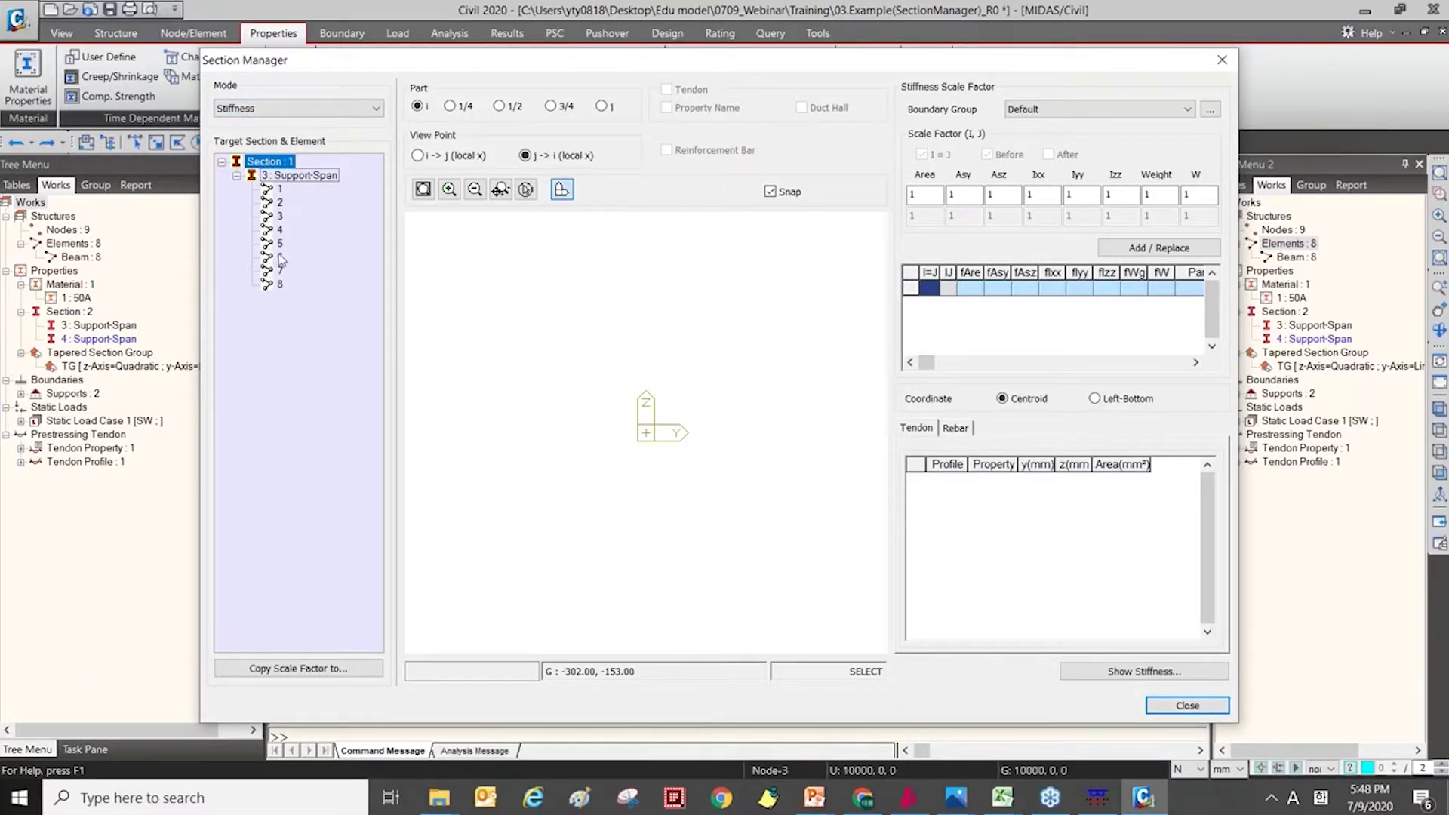
Compare the Stiffness mode sections of elements 2 and 1, ending with element 2 displayed.
left_click(280, 203)
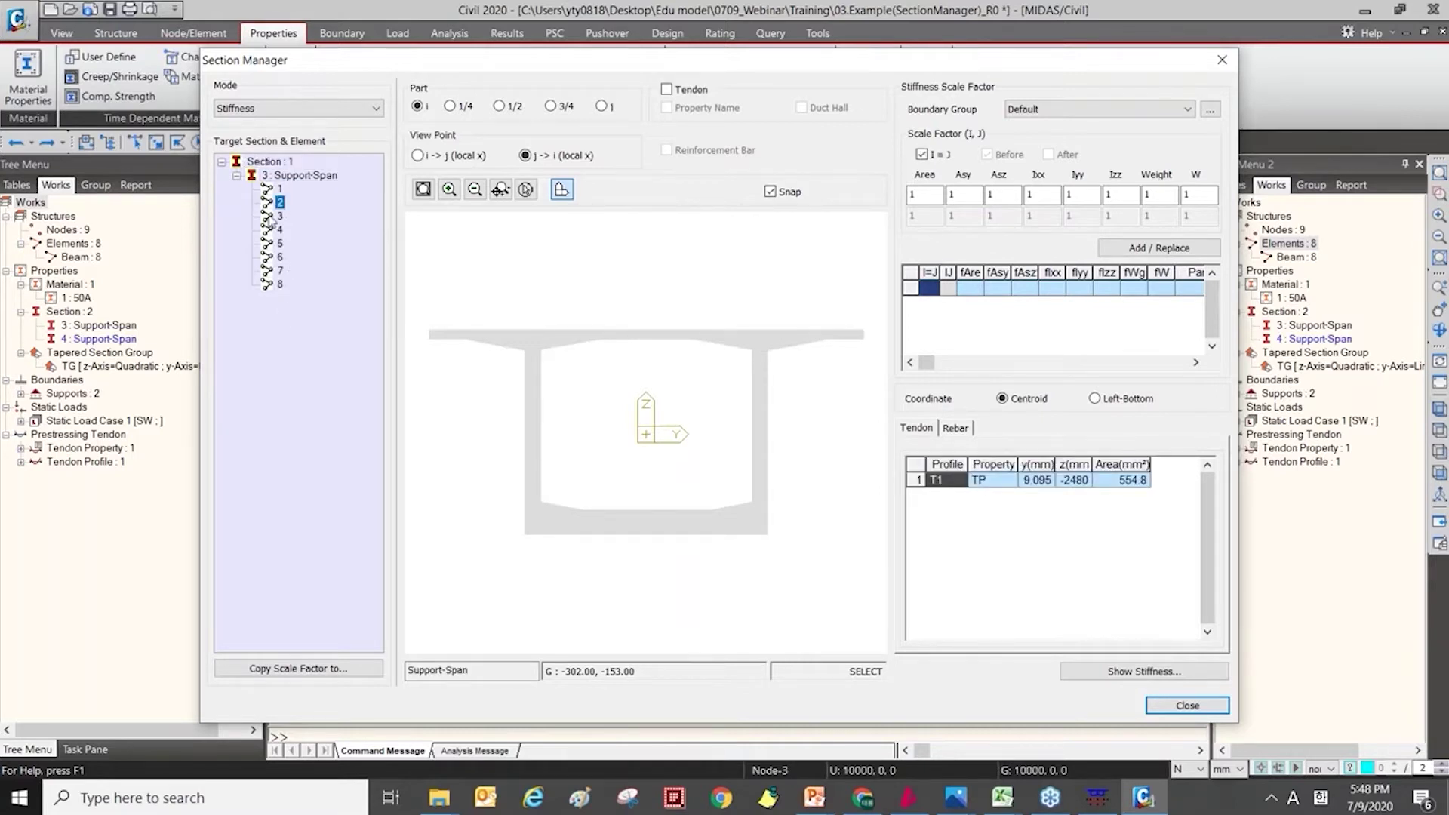
left_click(274, 190)
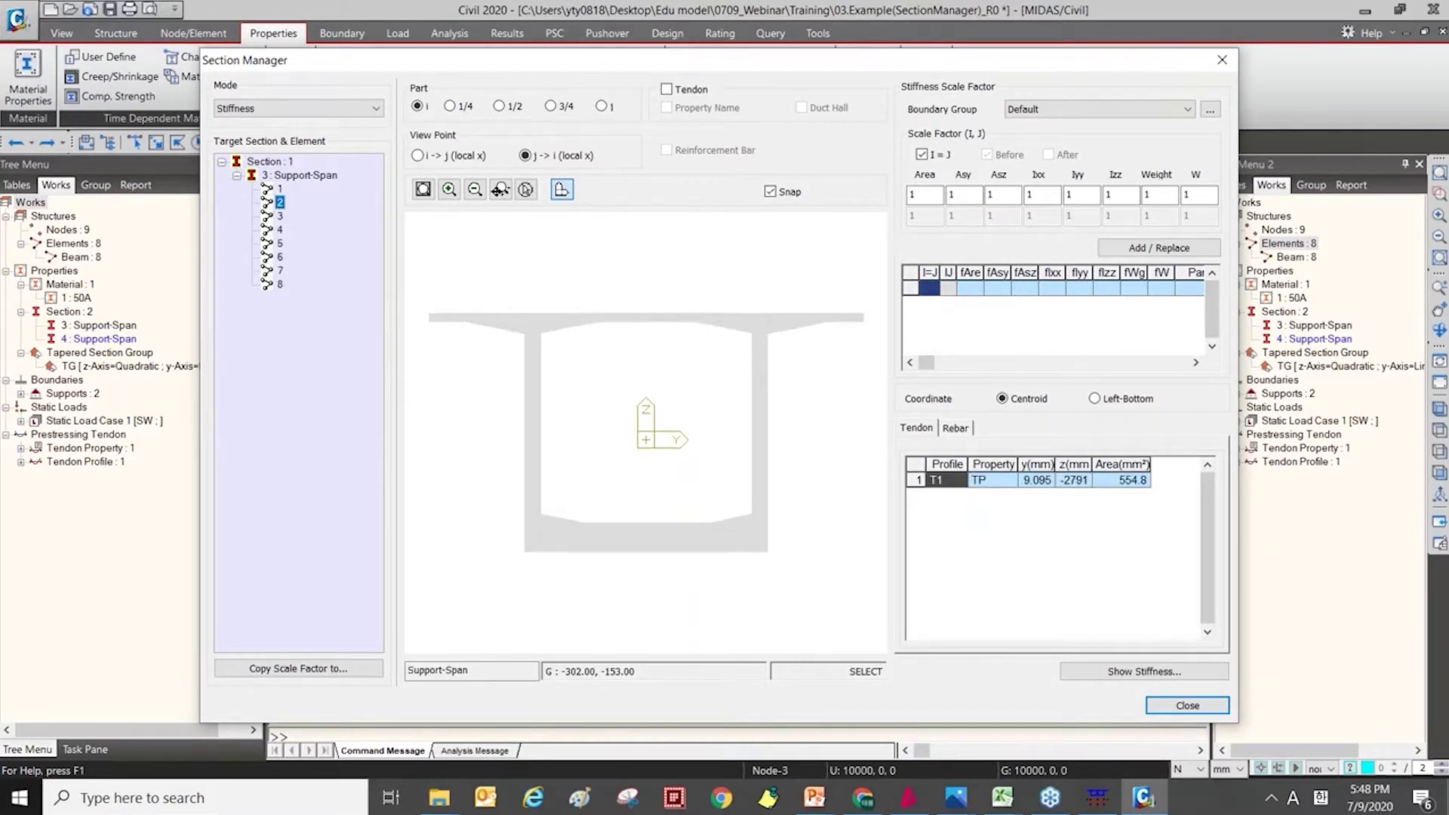
left_click(279, 204)
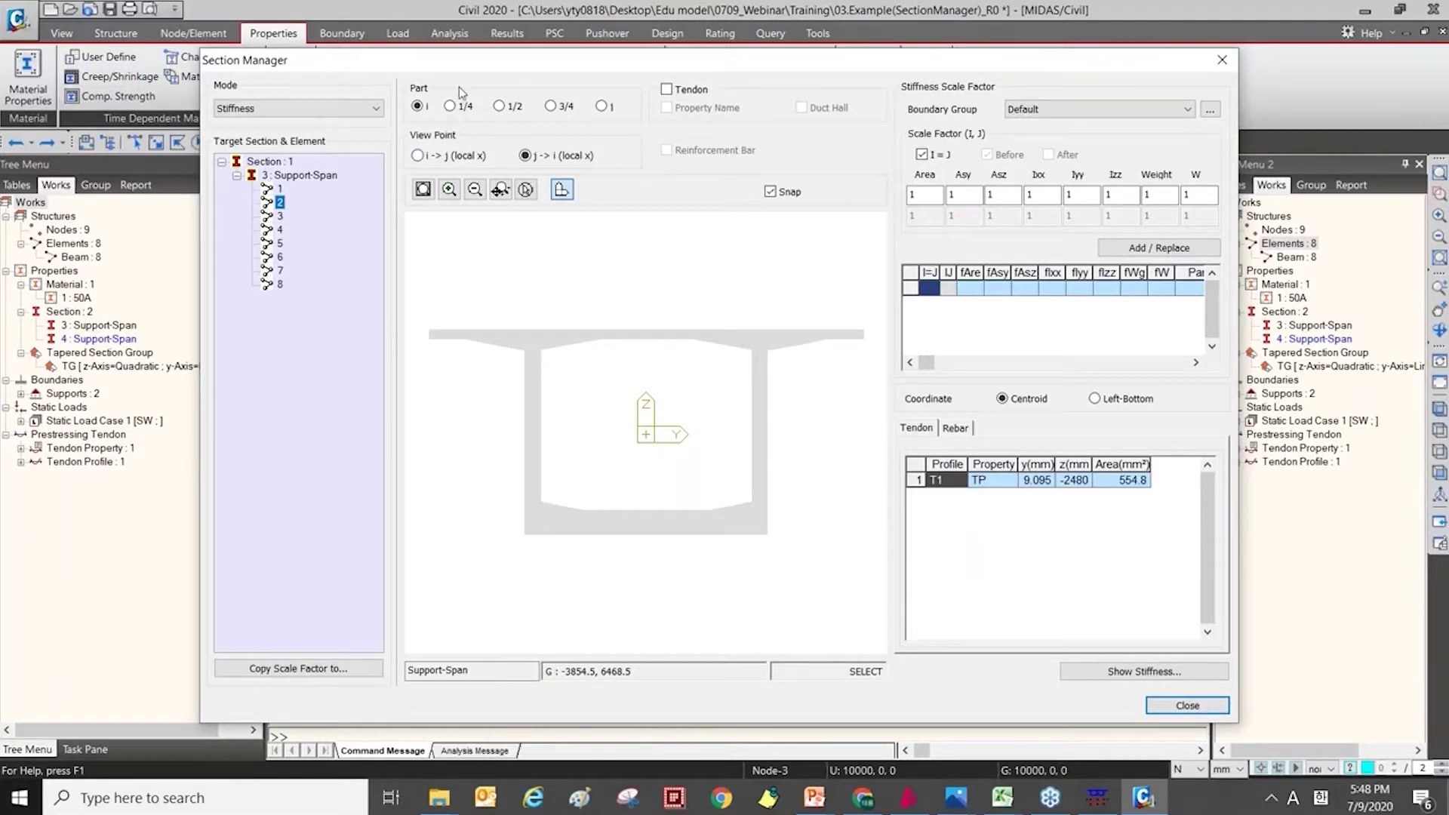
Review element 2's section at the 1/4, 1/2, 3/4 and J positions and return to the I end.
left_click(451, 106)
left_click(451, 106)
left_click(610, 107)
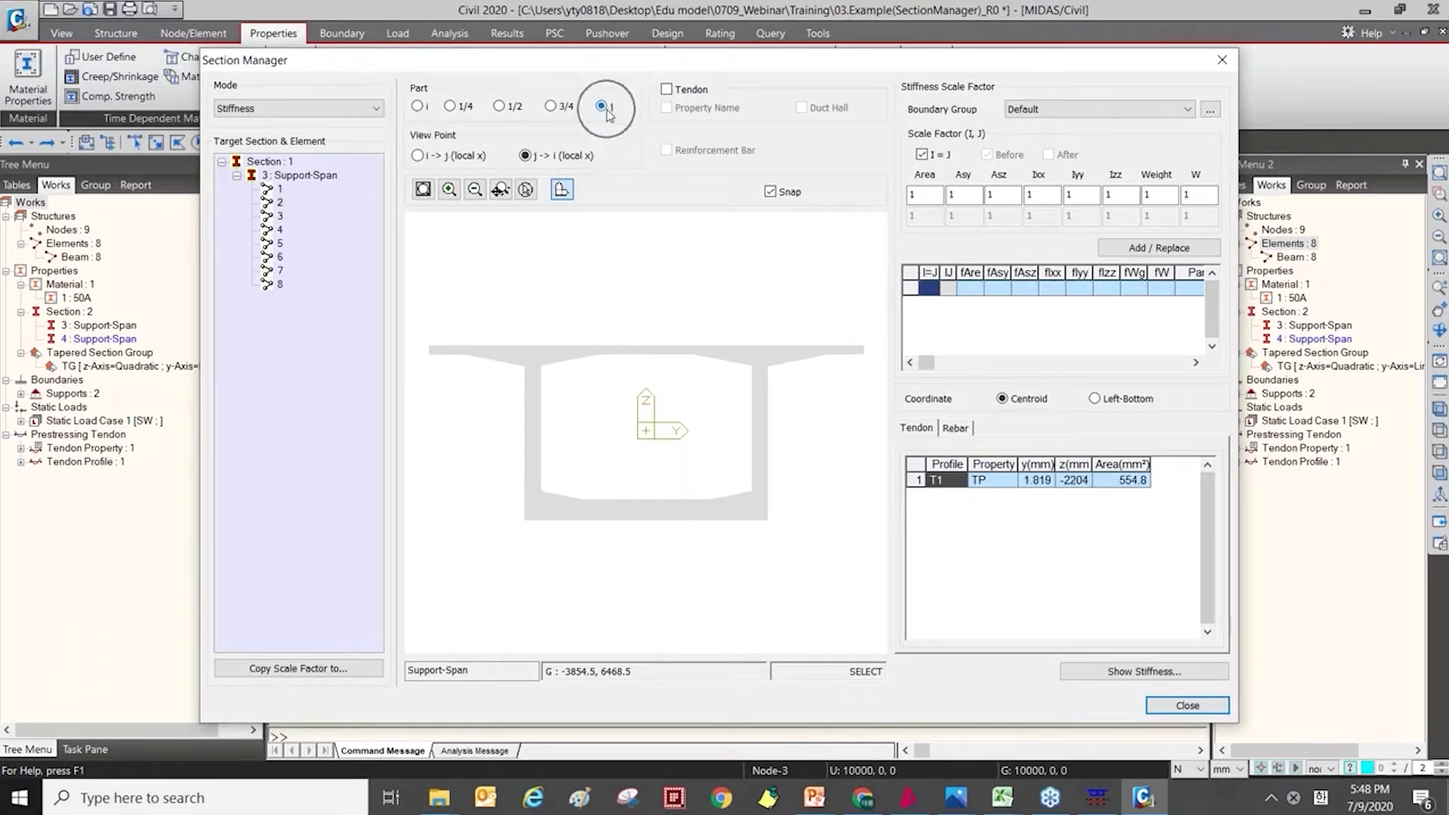
left_click(451, 106)
key("Right")
key("Right")
left_click(450, 107)
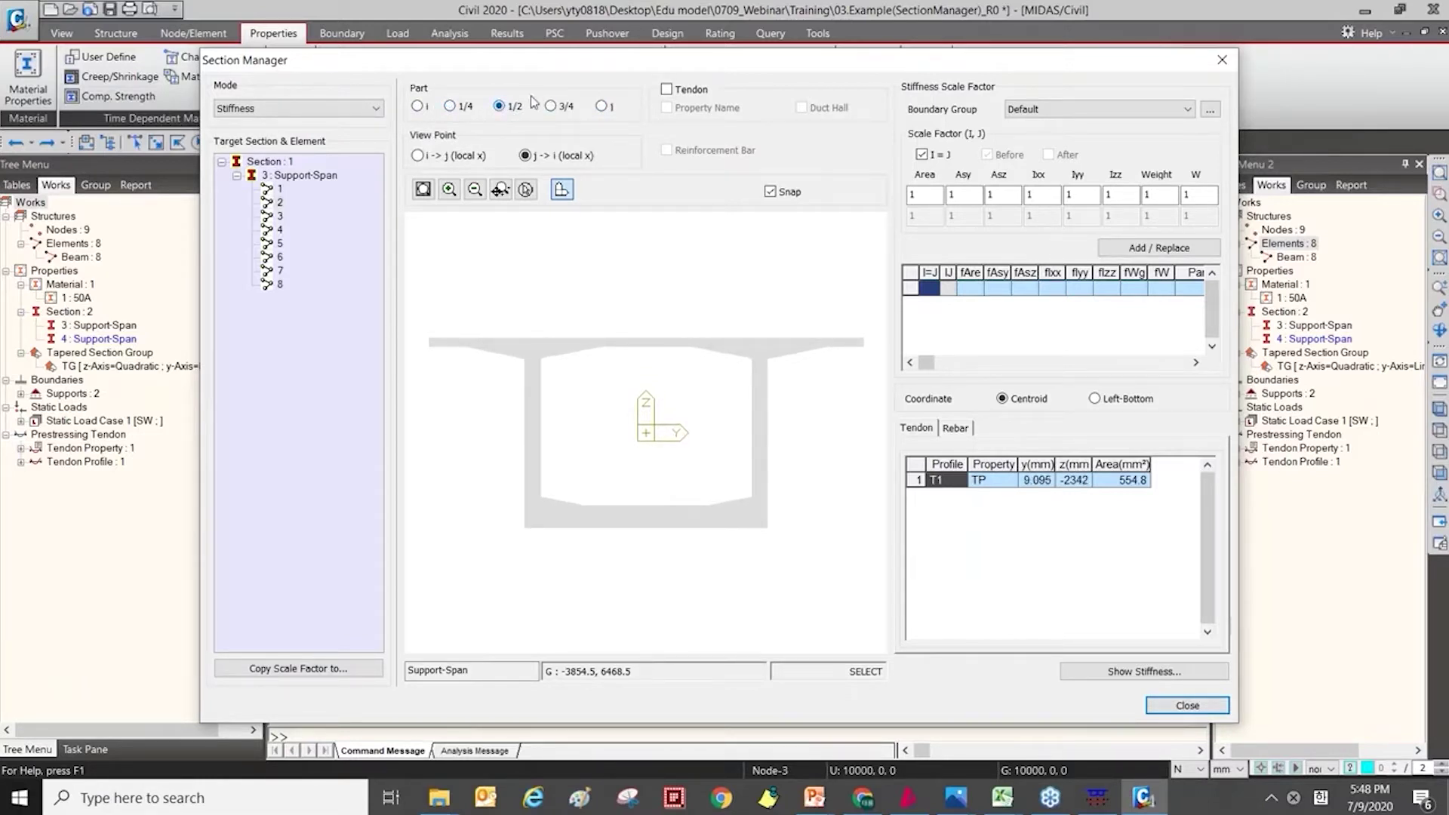
left_click(554, 107)
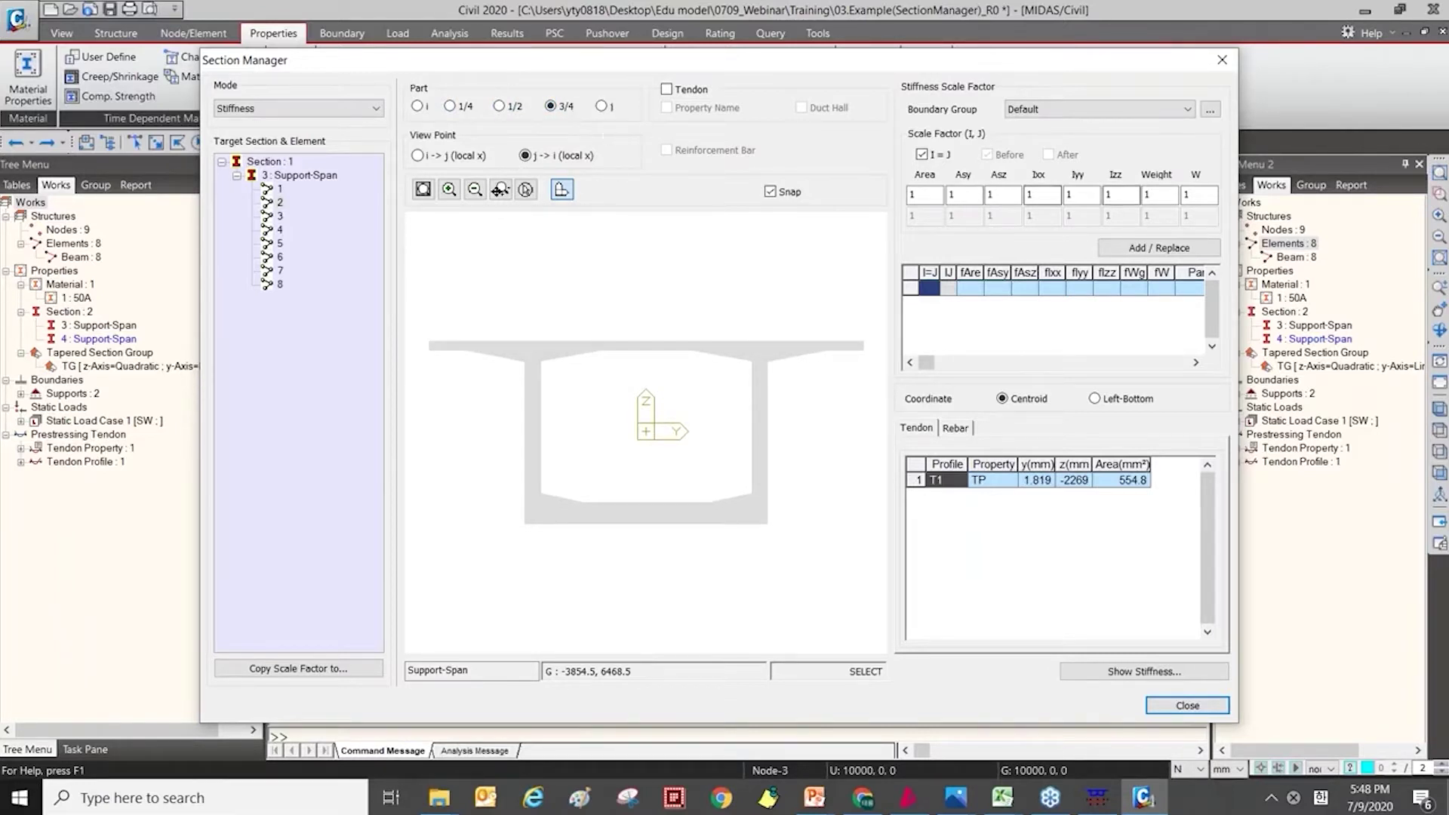
left_click(418, 107)
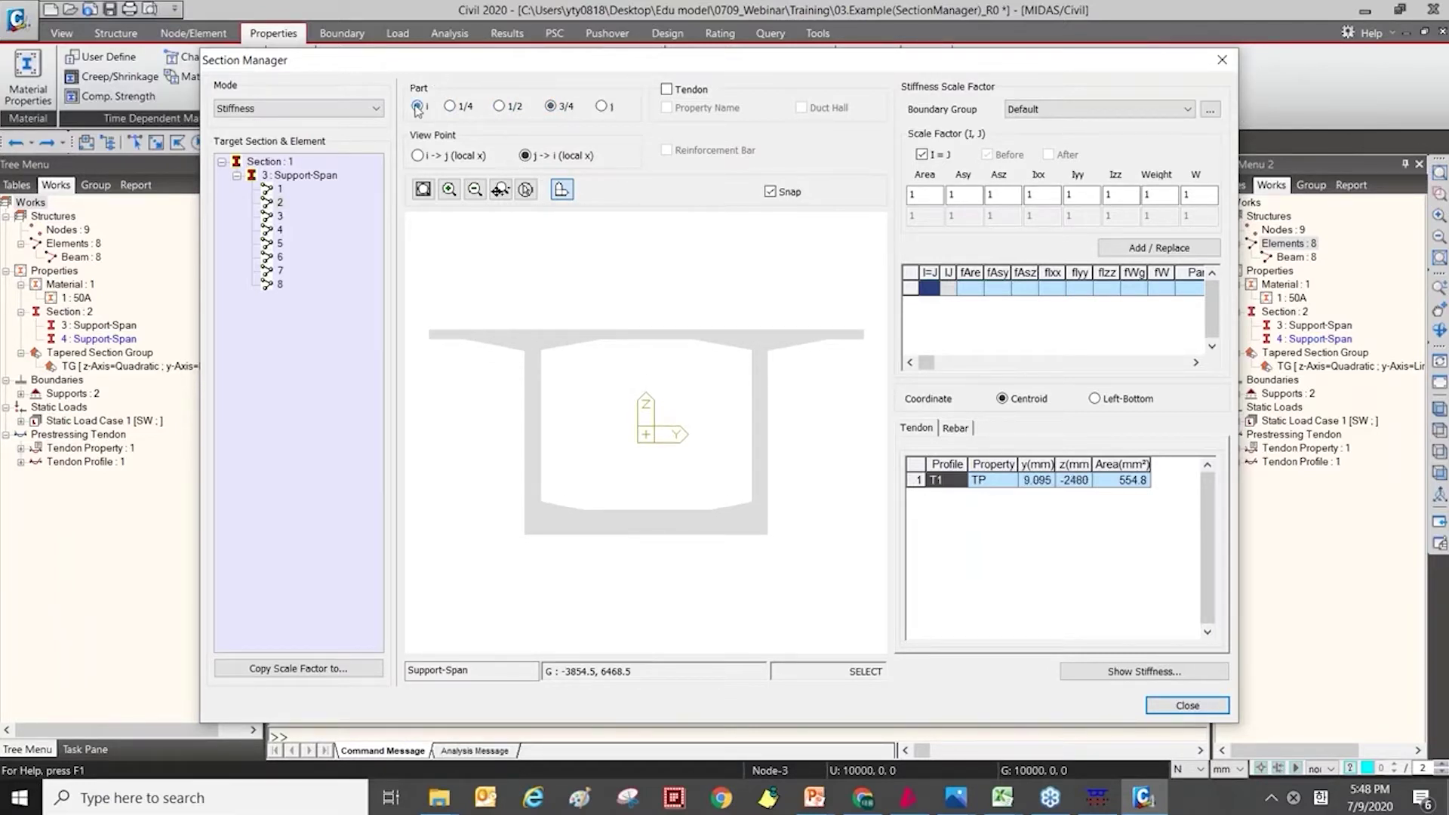
View the stiffness table of element 2 at the I end, moving it clear of the section drawing, and close it.
left_click(1138, 680)
left_click_drag(680, 235, 991, 284)
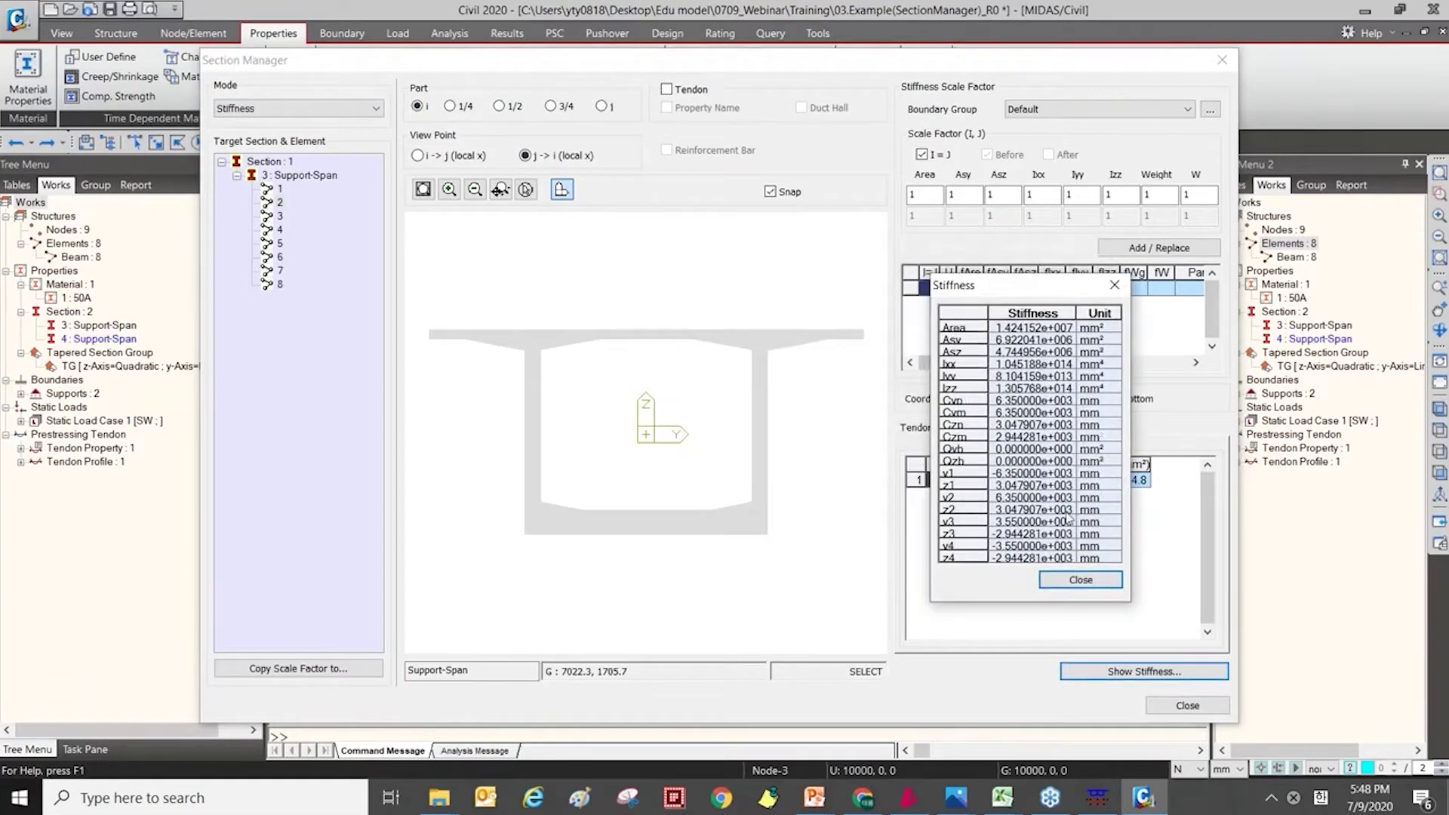
left_click(1062, 578)
View the stiffness table of element 2 at the 3/4 position, close it and return to the I end.
left_click(550, 105)
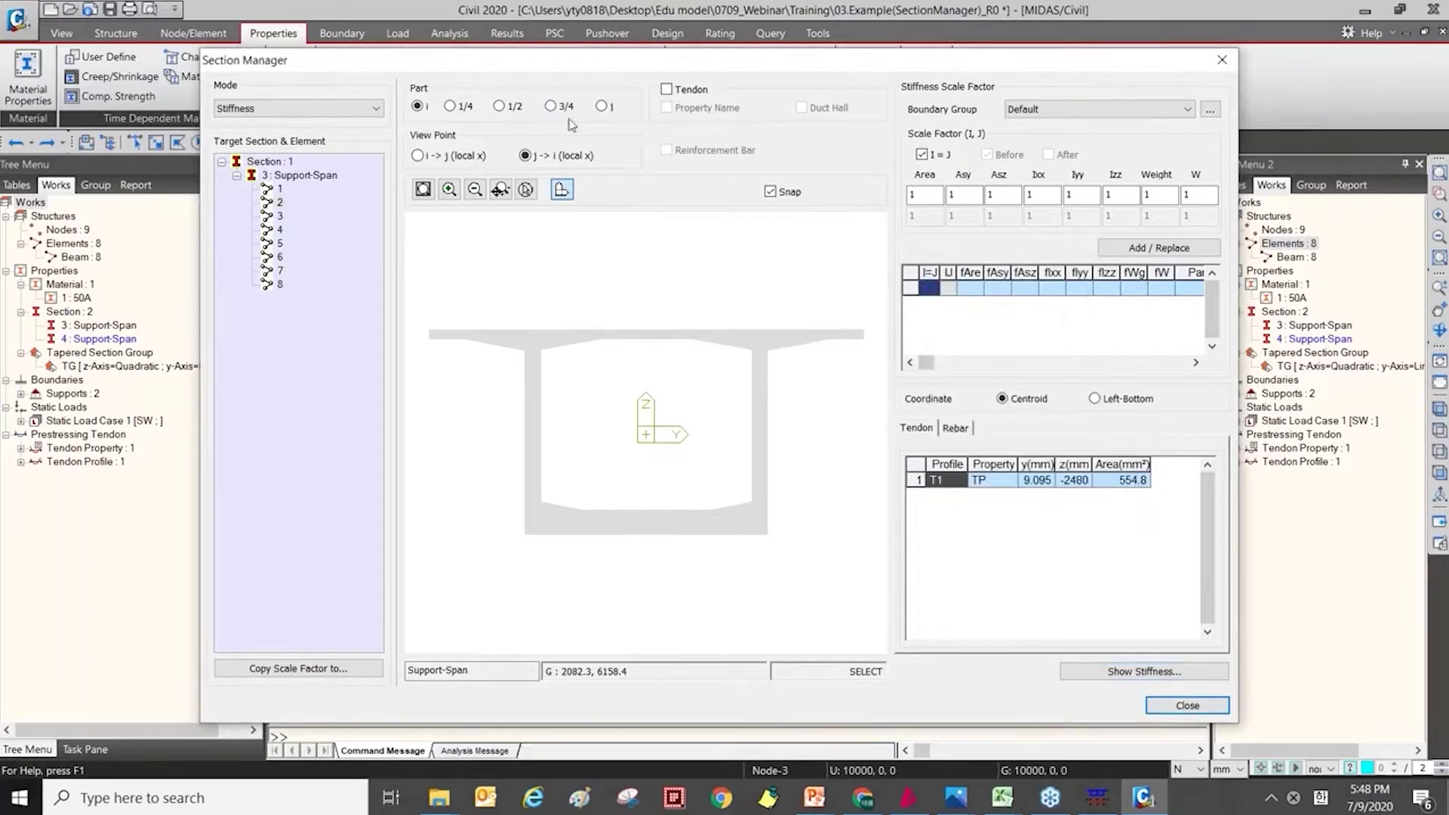
left_click(1106, 676)
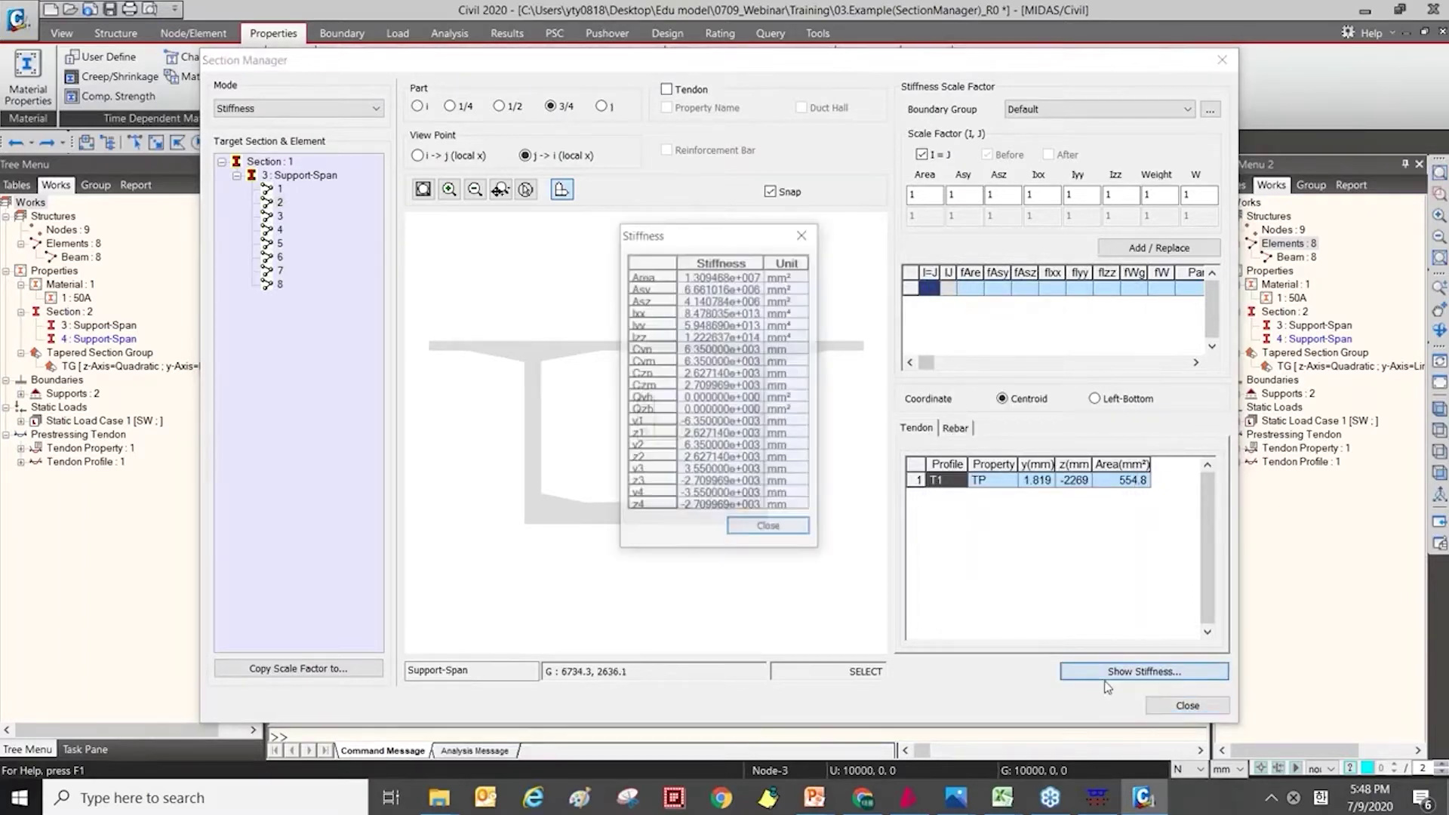
left_click_drag(680, 226, 964, 297)
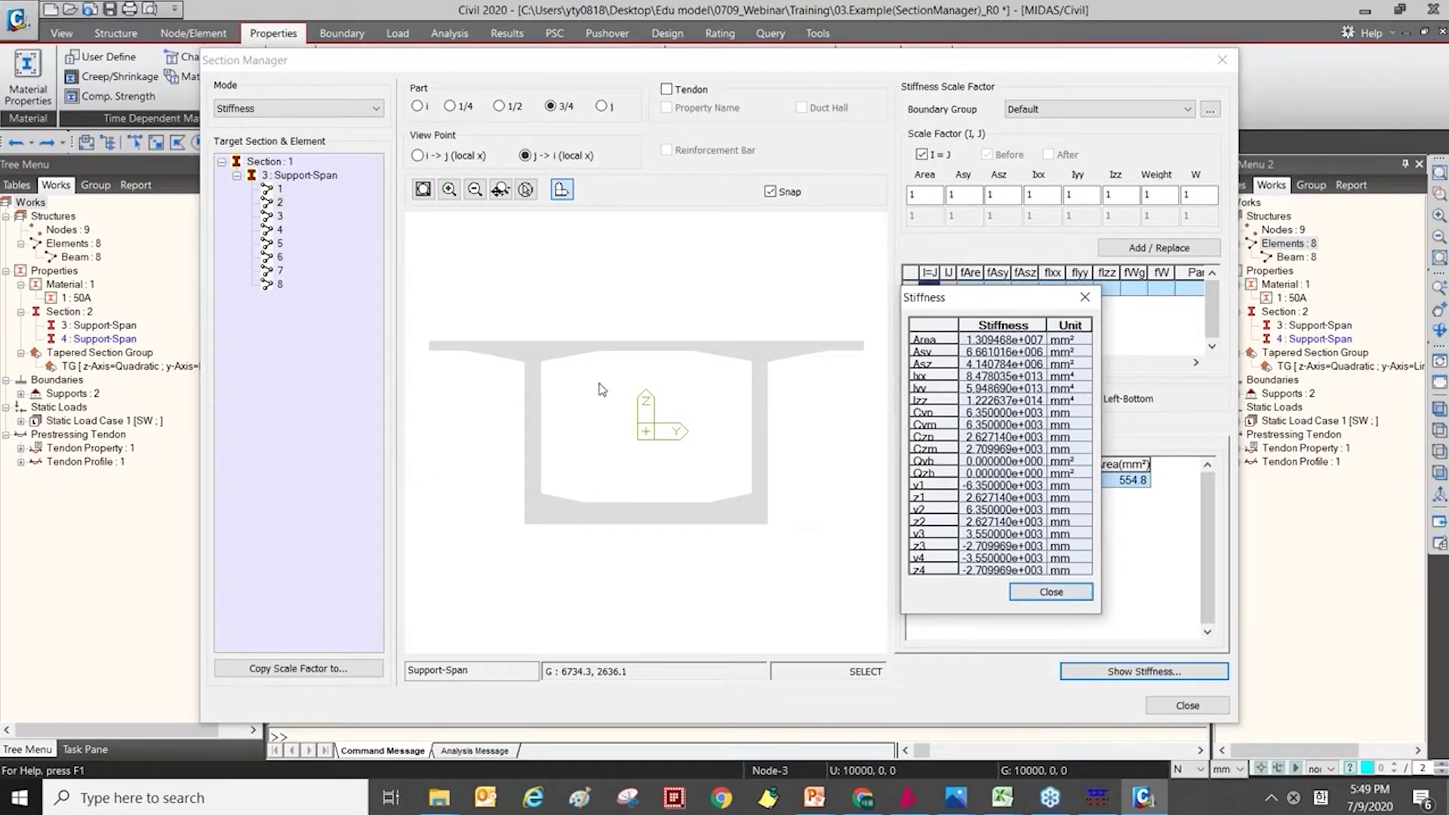
left_click(1053, 593)
left_click(431, 105)
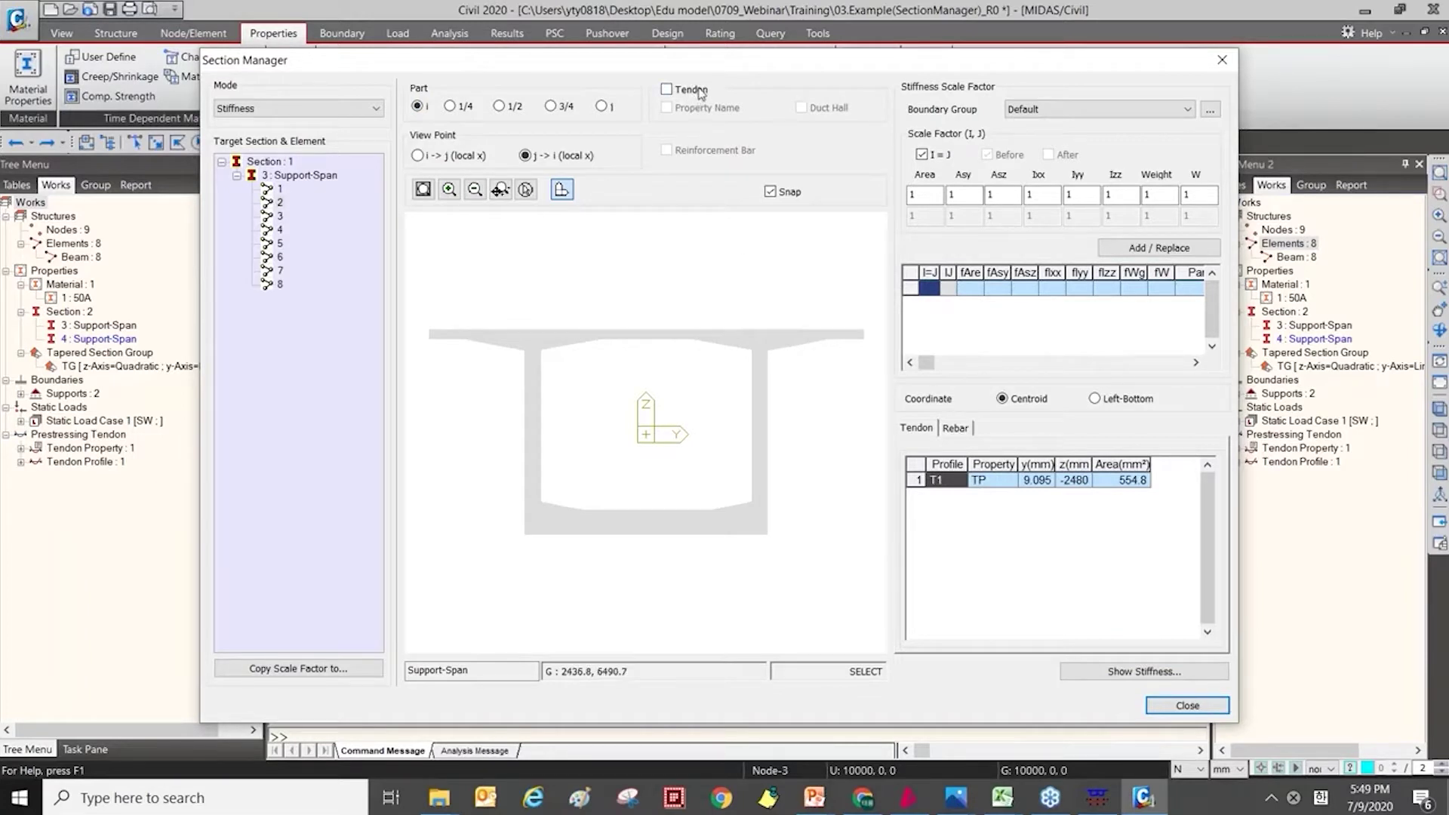
Close the Section Manager and inspect the tapered girder in front and 3D views.
left_click(1160, 714)
left_click(1440, 472)
scroll(573, 445, "up", 3)
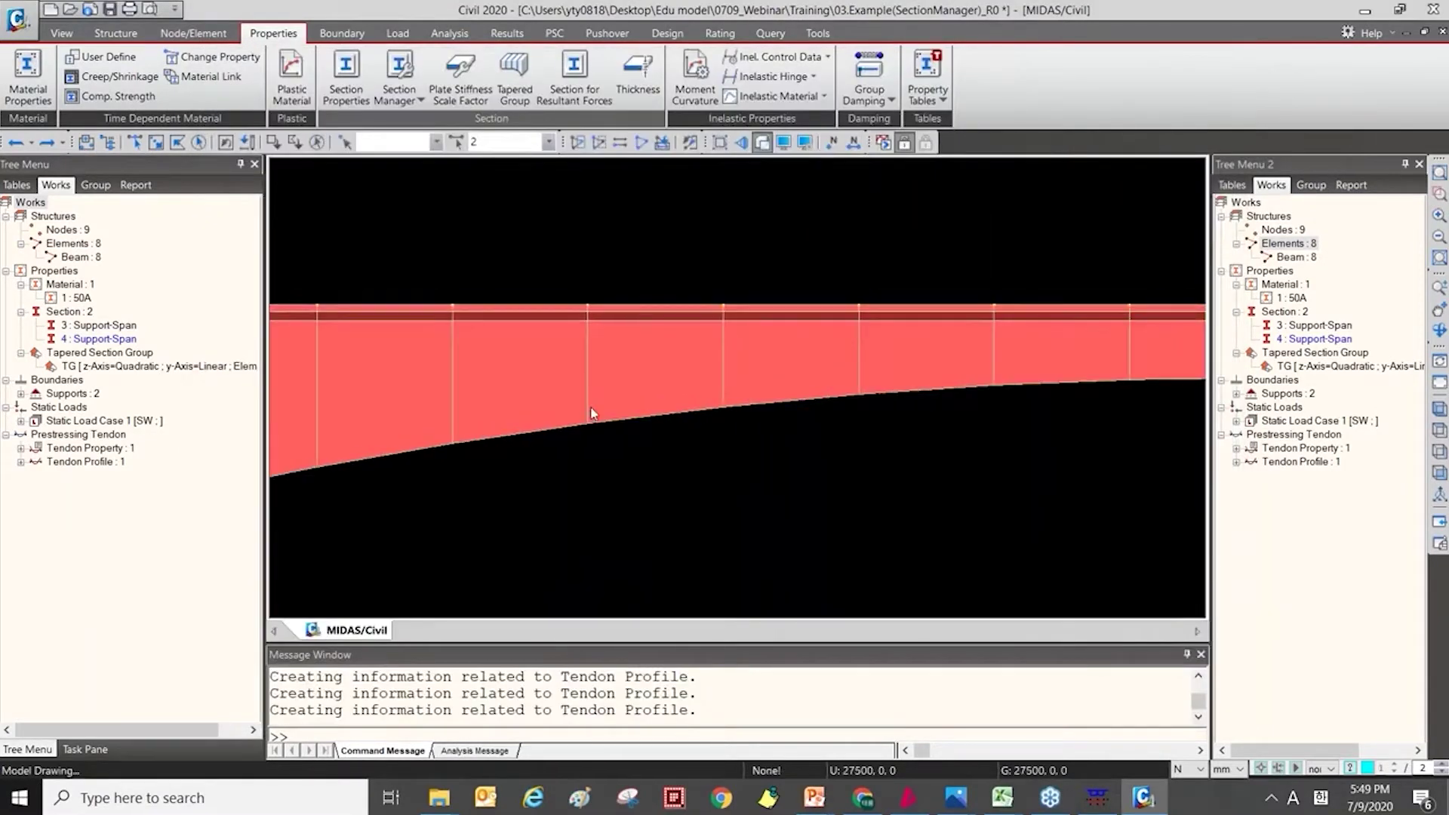
scroll(564, 402, "down", 4)
middle_click_drag(565, 401, 593, 394, "ctrl")
middle_click_drag(533, 347, 577, 368, "ctrl")
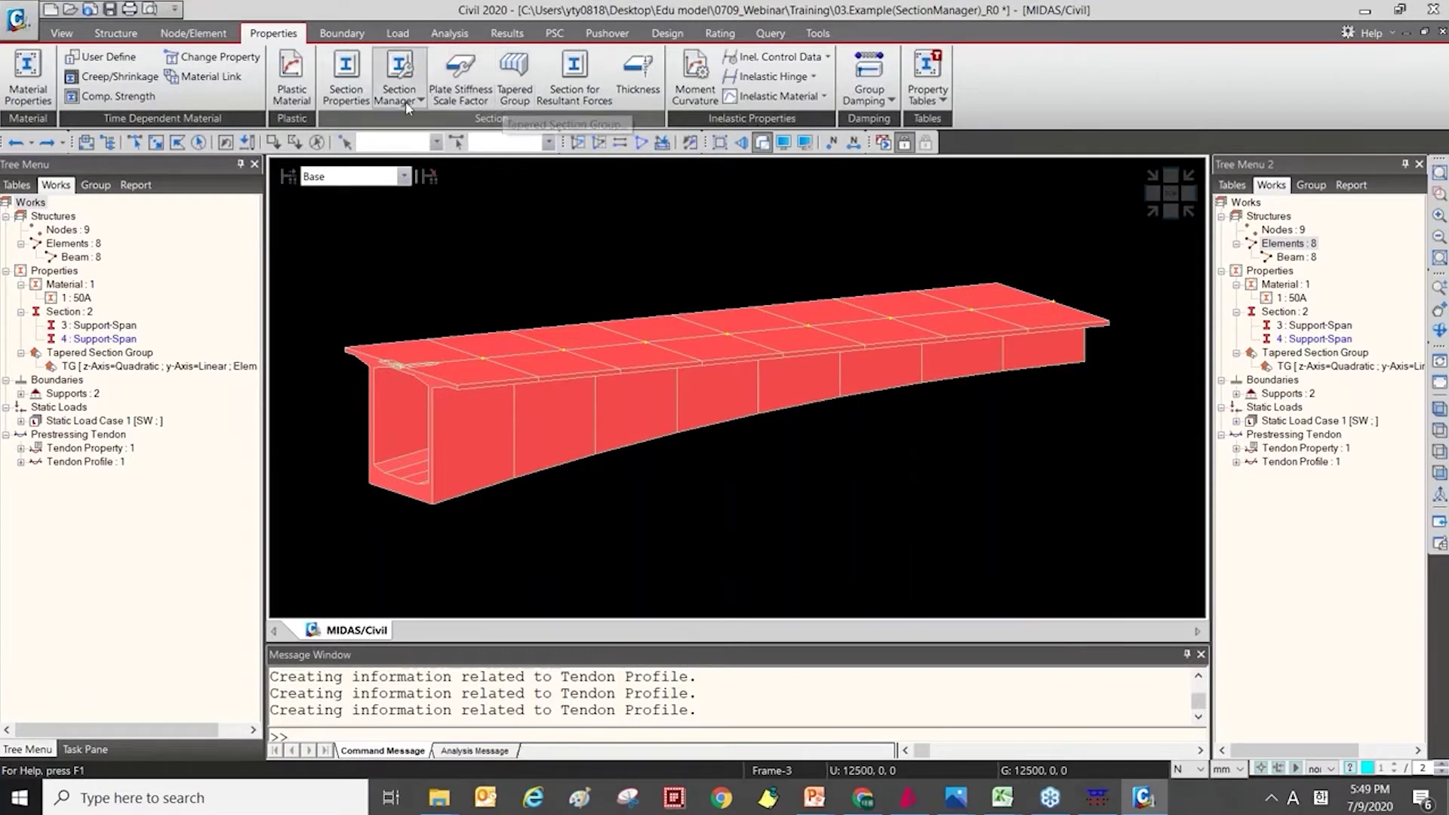
left_click(357, 104)
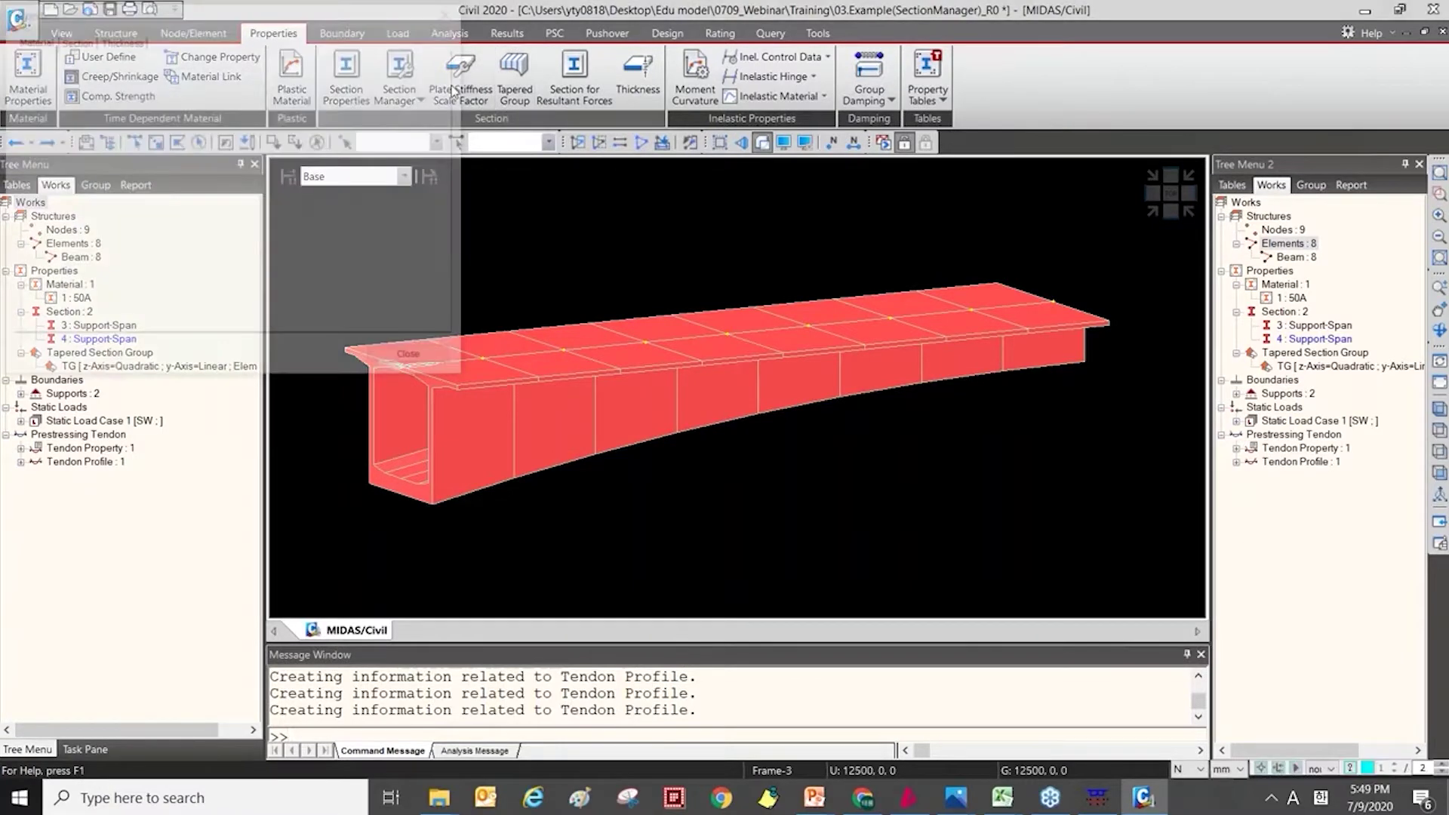
left_click(452, 15)
Display the tendon profile on the girder in the front view.
left_click(1170, 212)
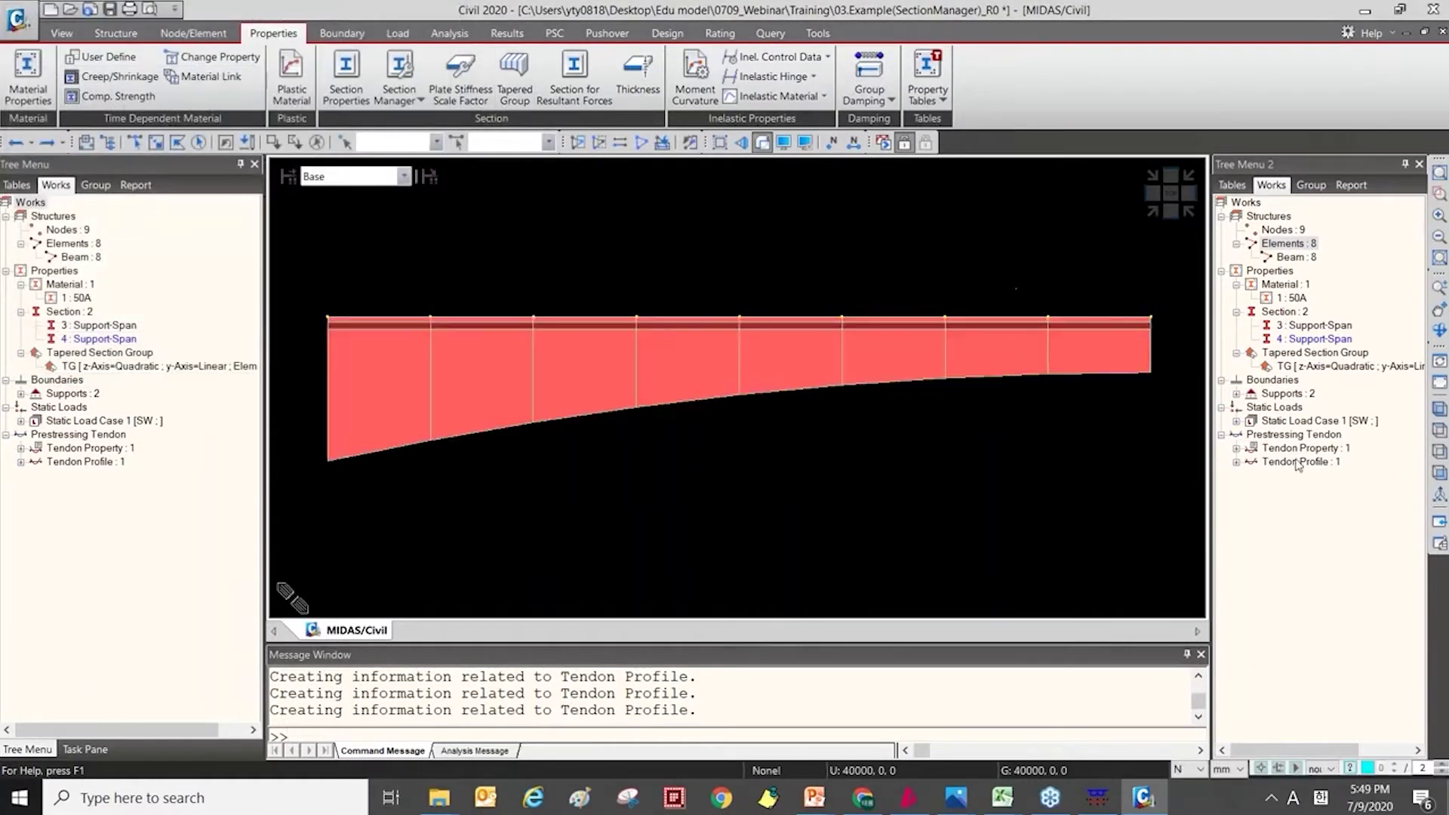
right_click(1297, 462)
left_click(1340, 471)
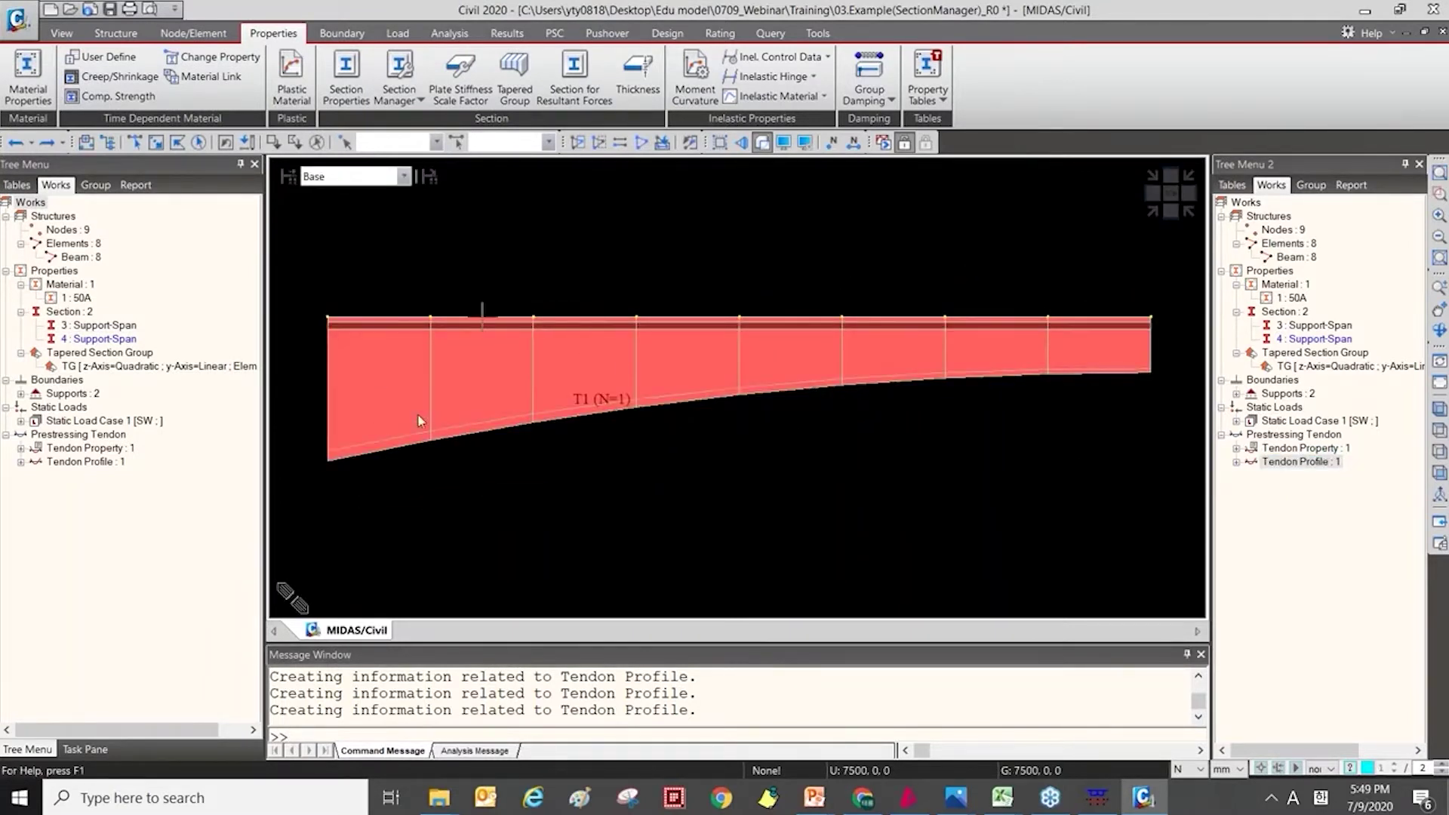
Reopen the Section Manager in Stiffness mode and select the y coordinate of tendon T1 for Support-Span element 2.
left_click(408, 98)
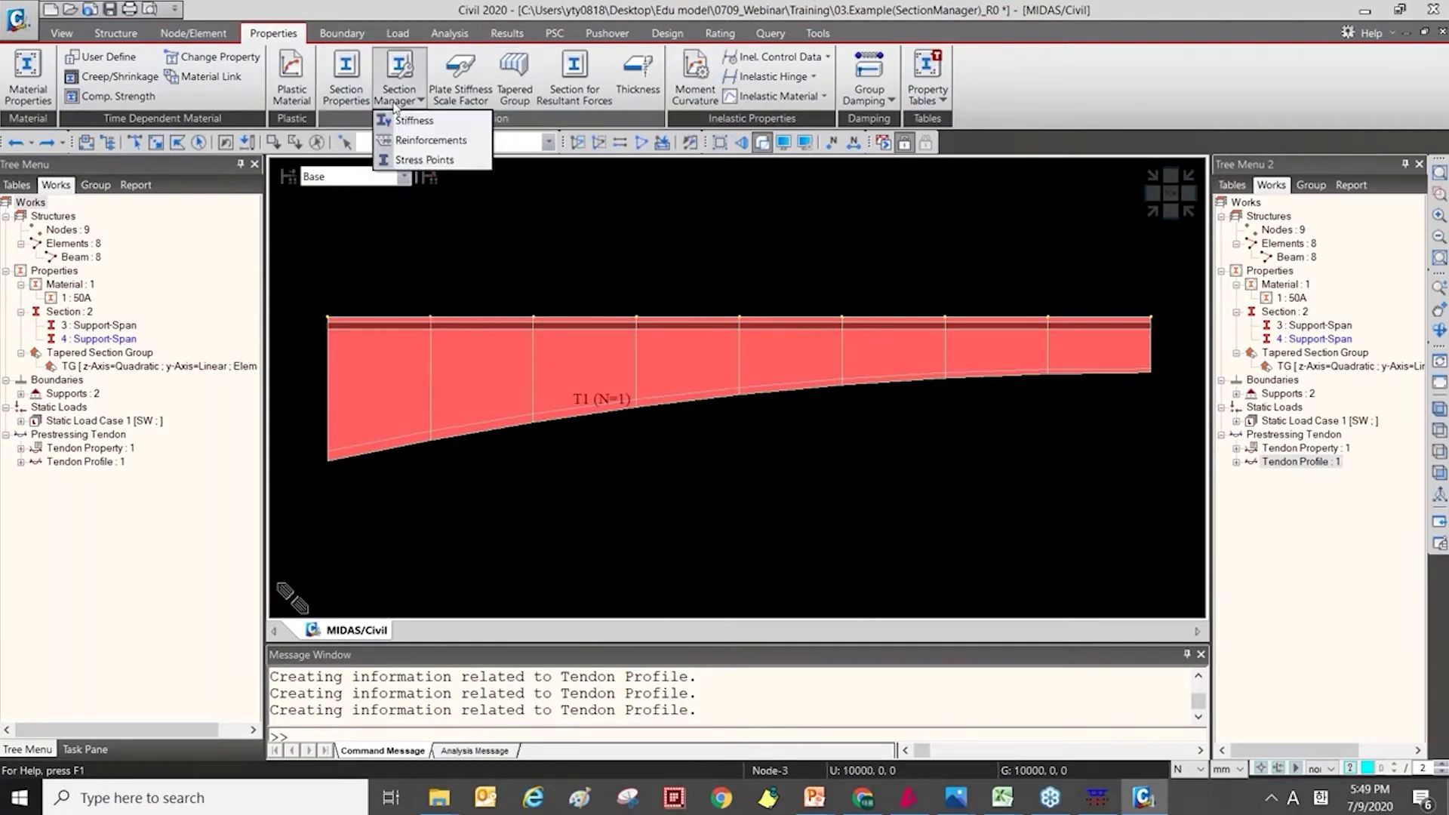
left_click(420, 135)
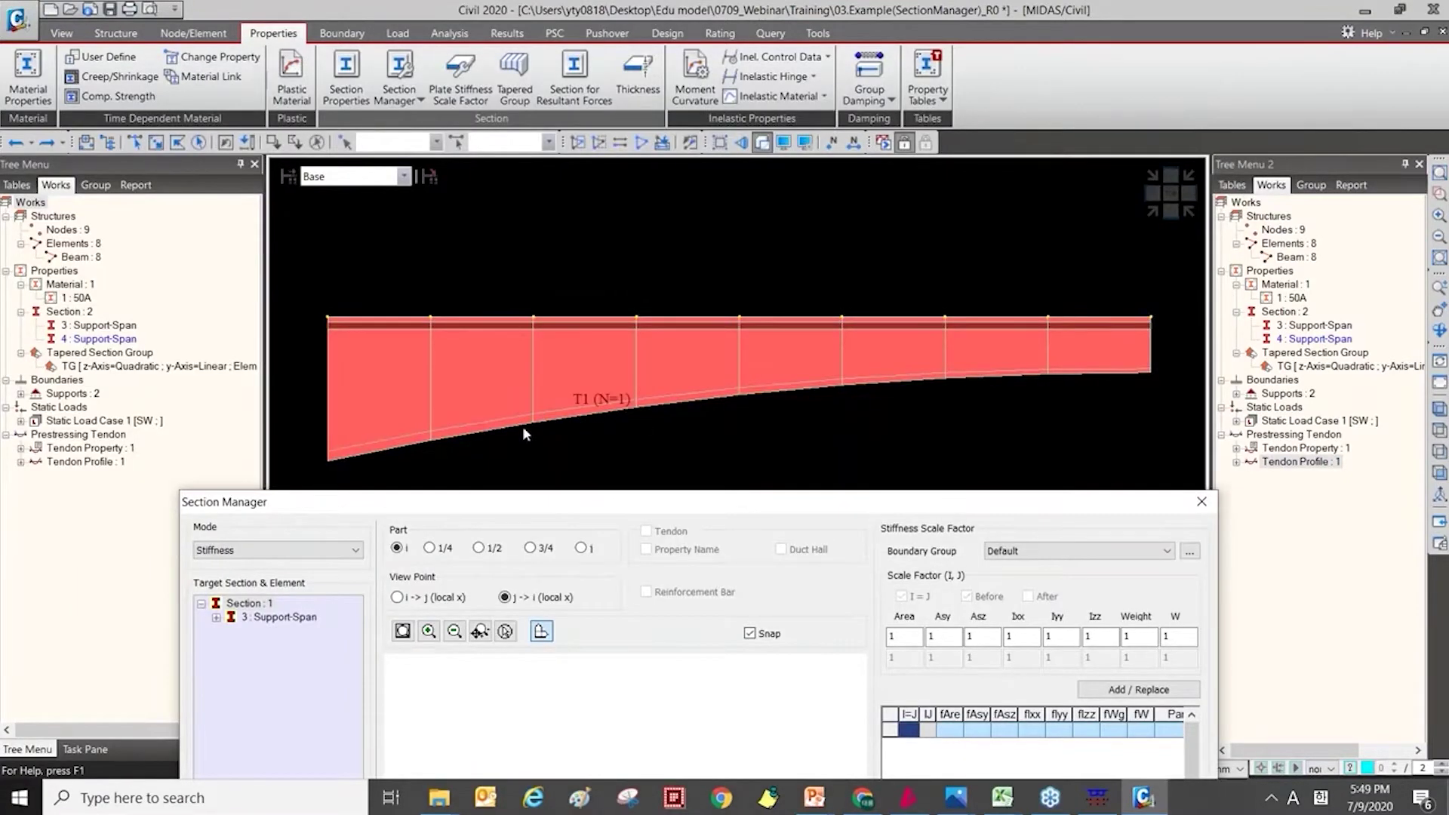
left_click_drag(534, 508, 468, 121)
left_click(153, 225)
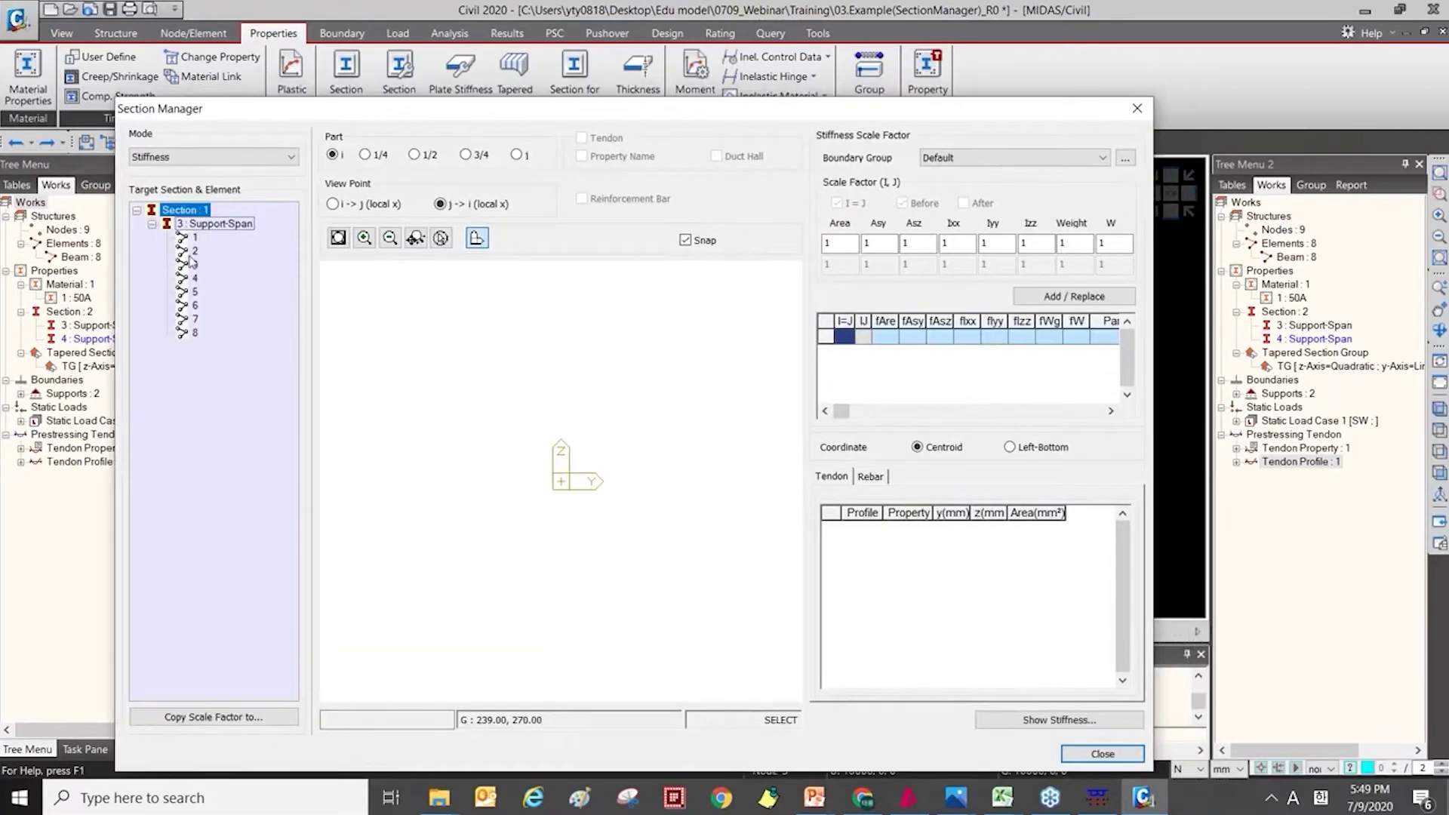
left_click(194, 252)
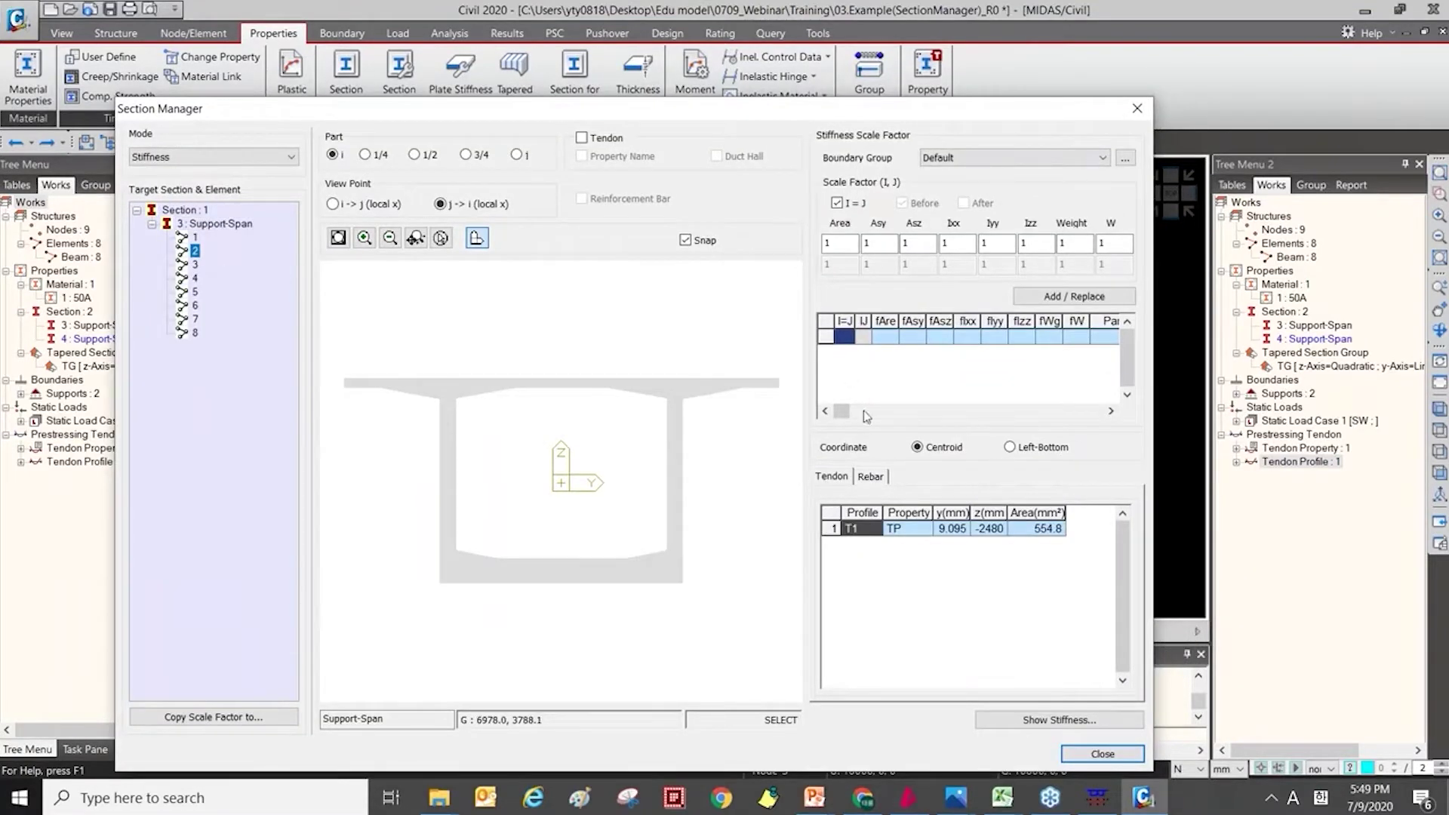
left_click_drag(706, 106, 664, 44)
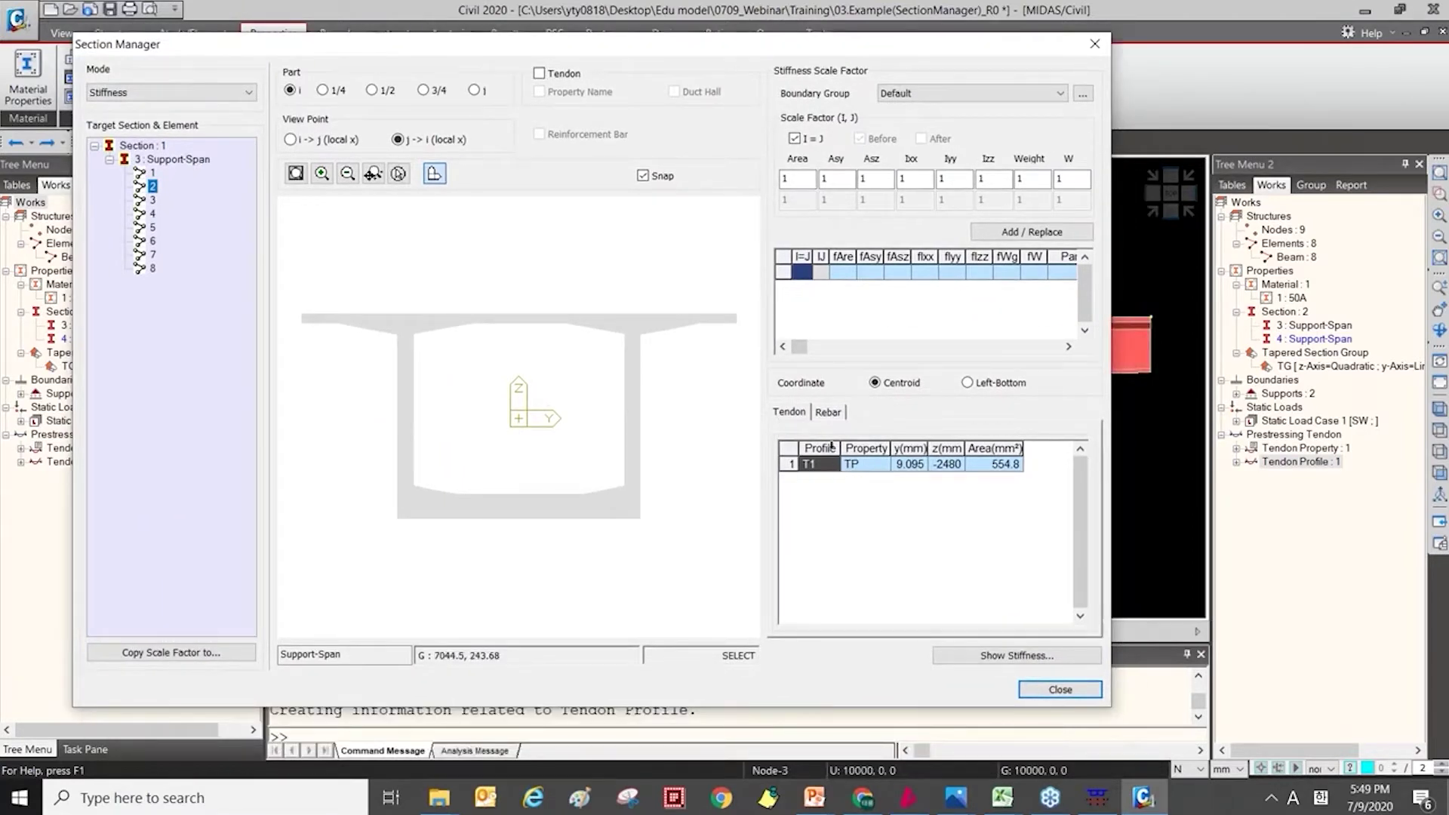
left_click(923, 465)
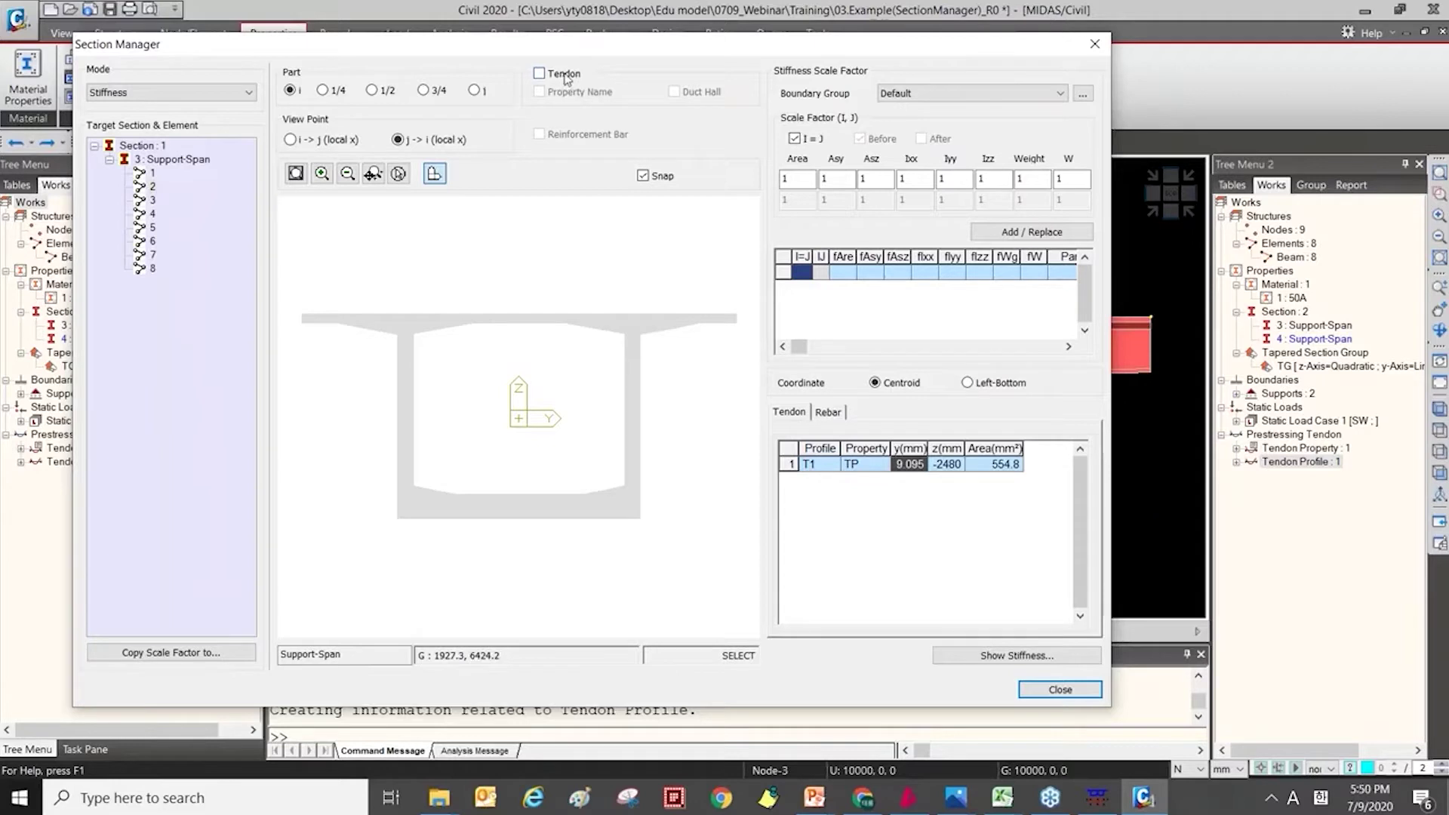
Turn on the Tendon, Property Name and Duct Hall display options for the section drawing.
left_click(566, 77)
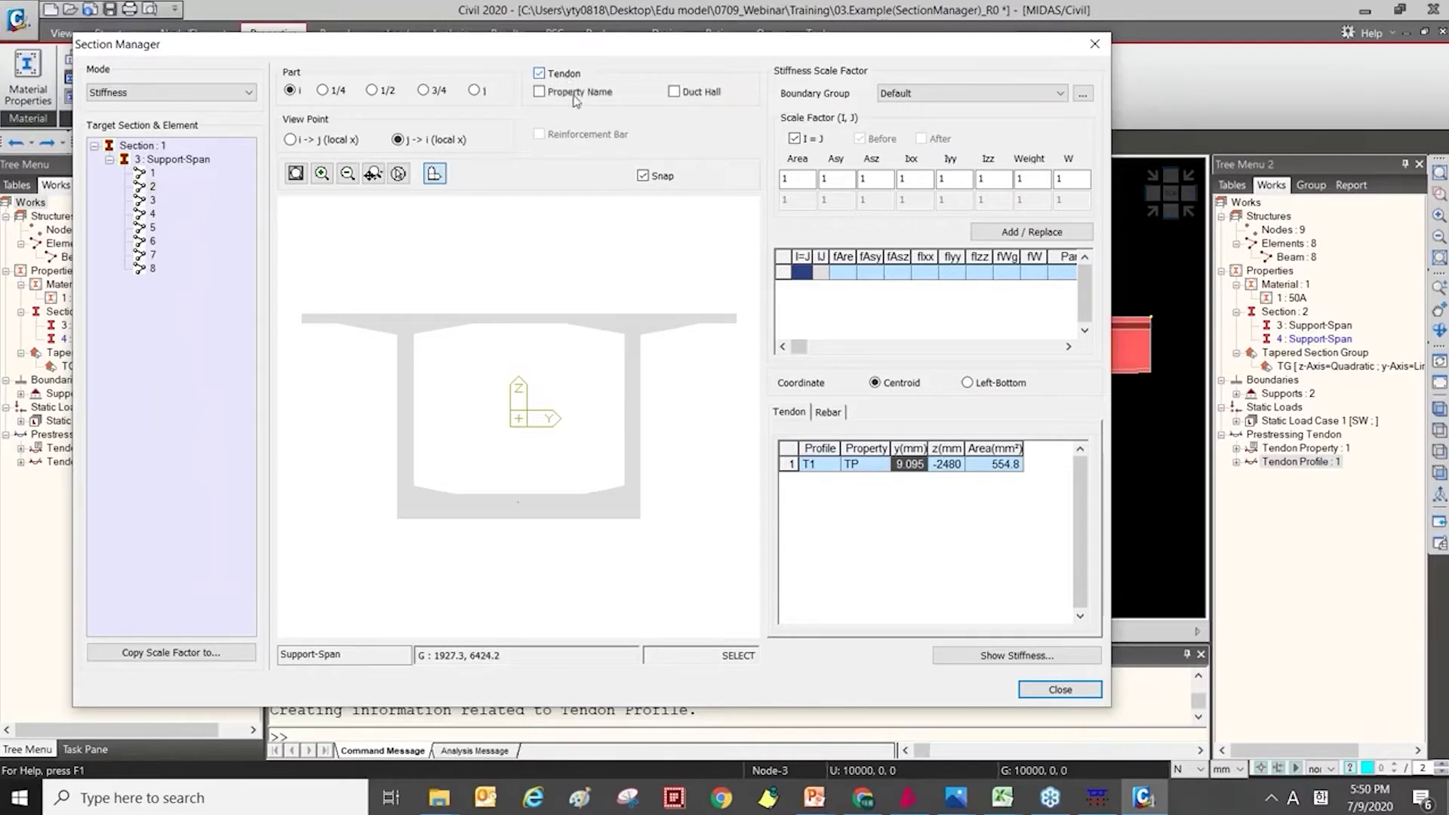
left_click(565, 92)
left_click(675, 94)
Examine the tendon in the bottom slab closely and fit the tendon table's y(mm) column to its full value.
scroll(573, 453, "up", 5)
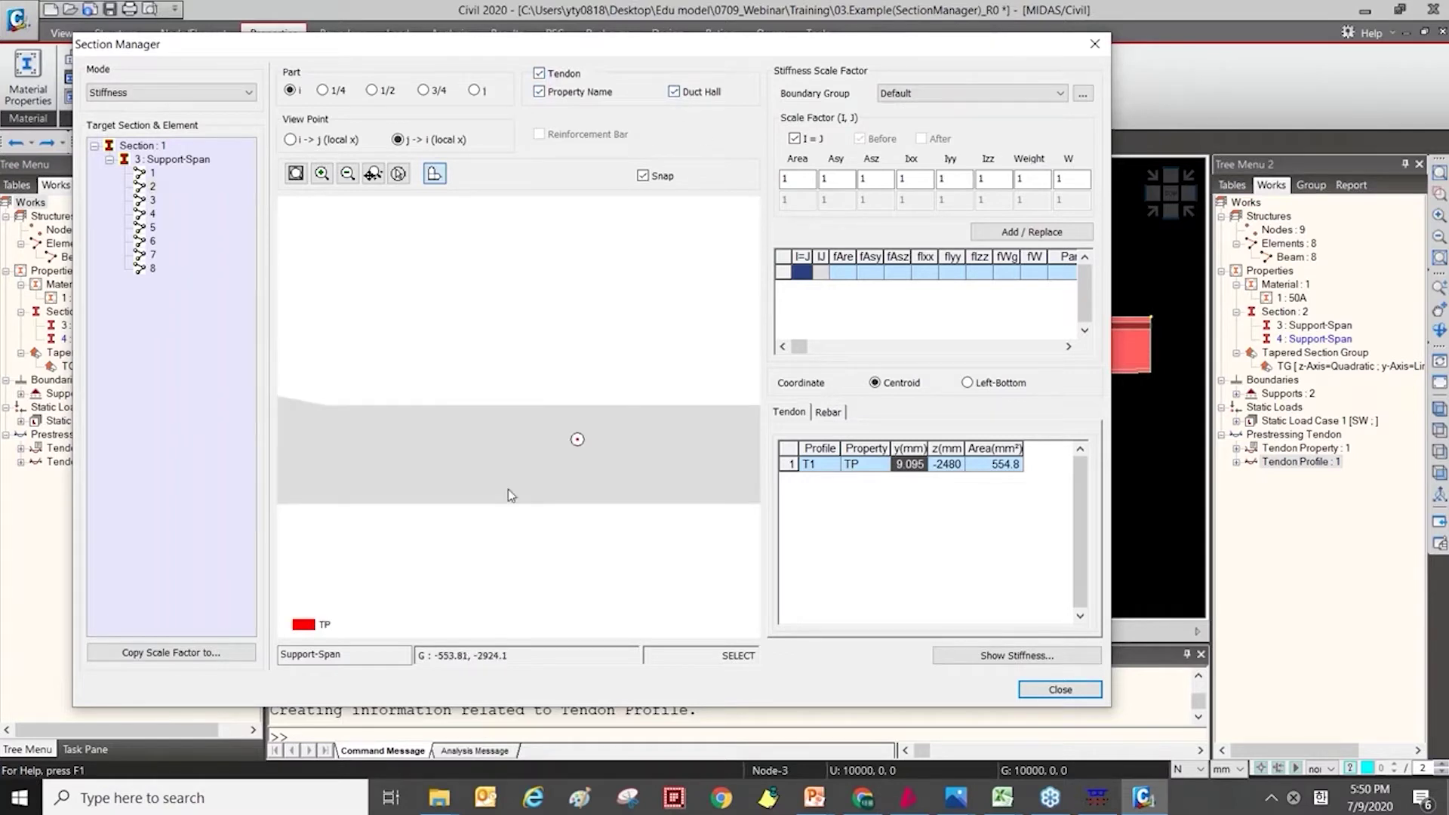
scroll(485, 483, "down", 5)
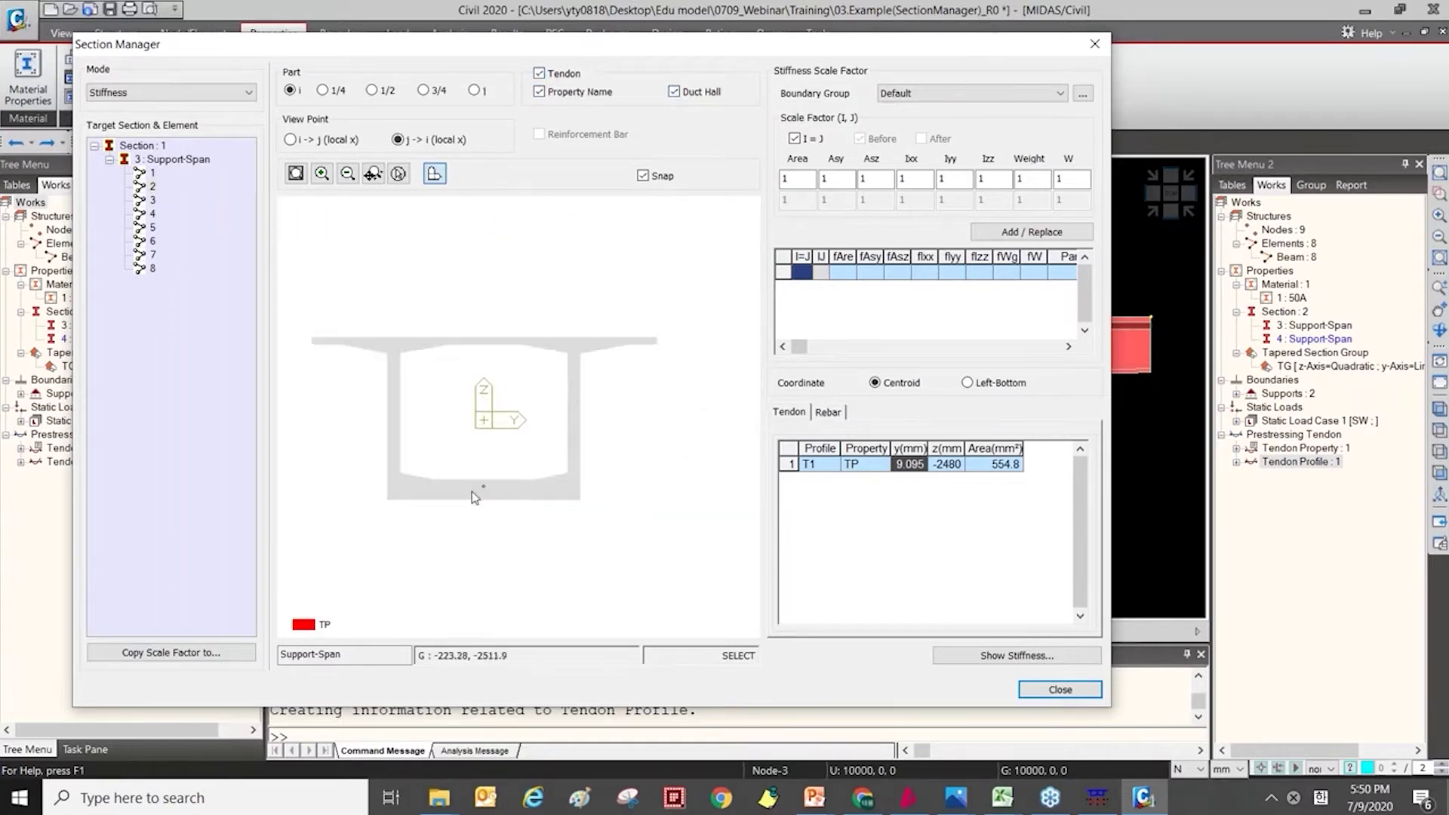
scroll(495, 487, "up", 5)
scroll(492, 491, "down", 5)
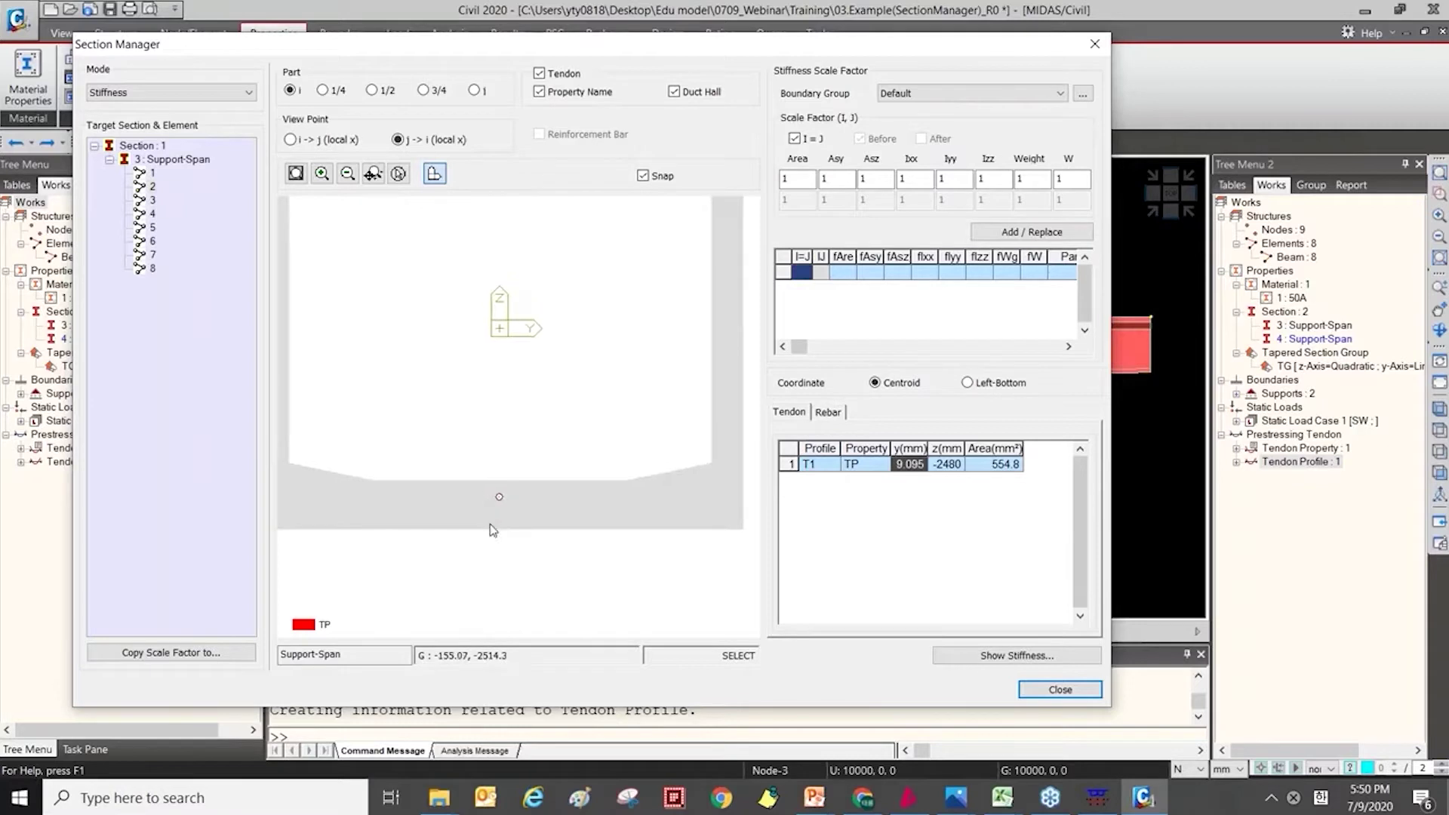
scroll(508, 494, "up", 6)
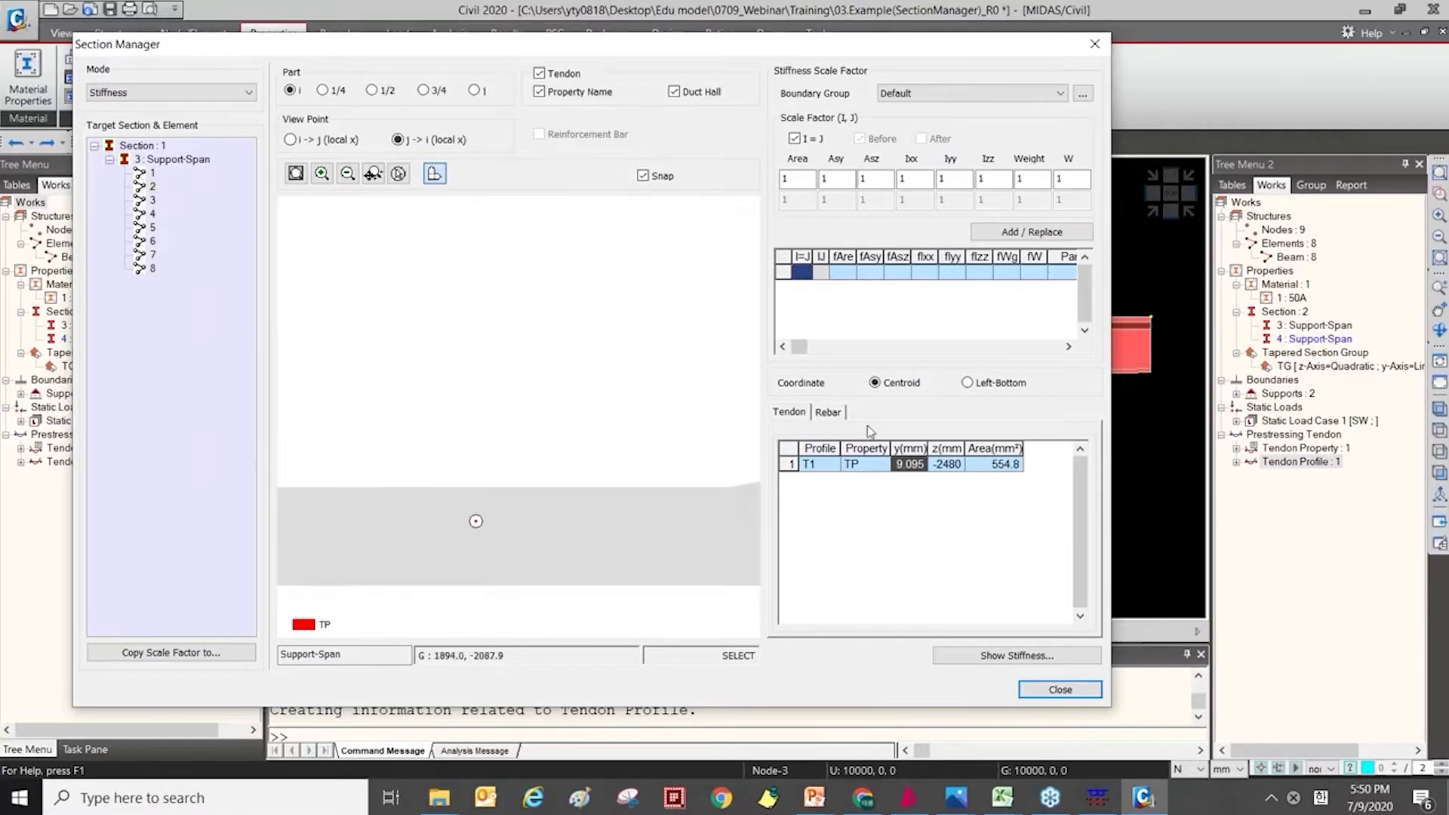
double_click(929, 449)
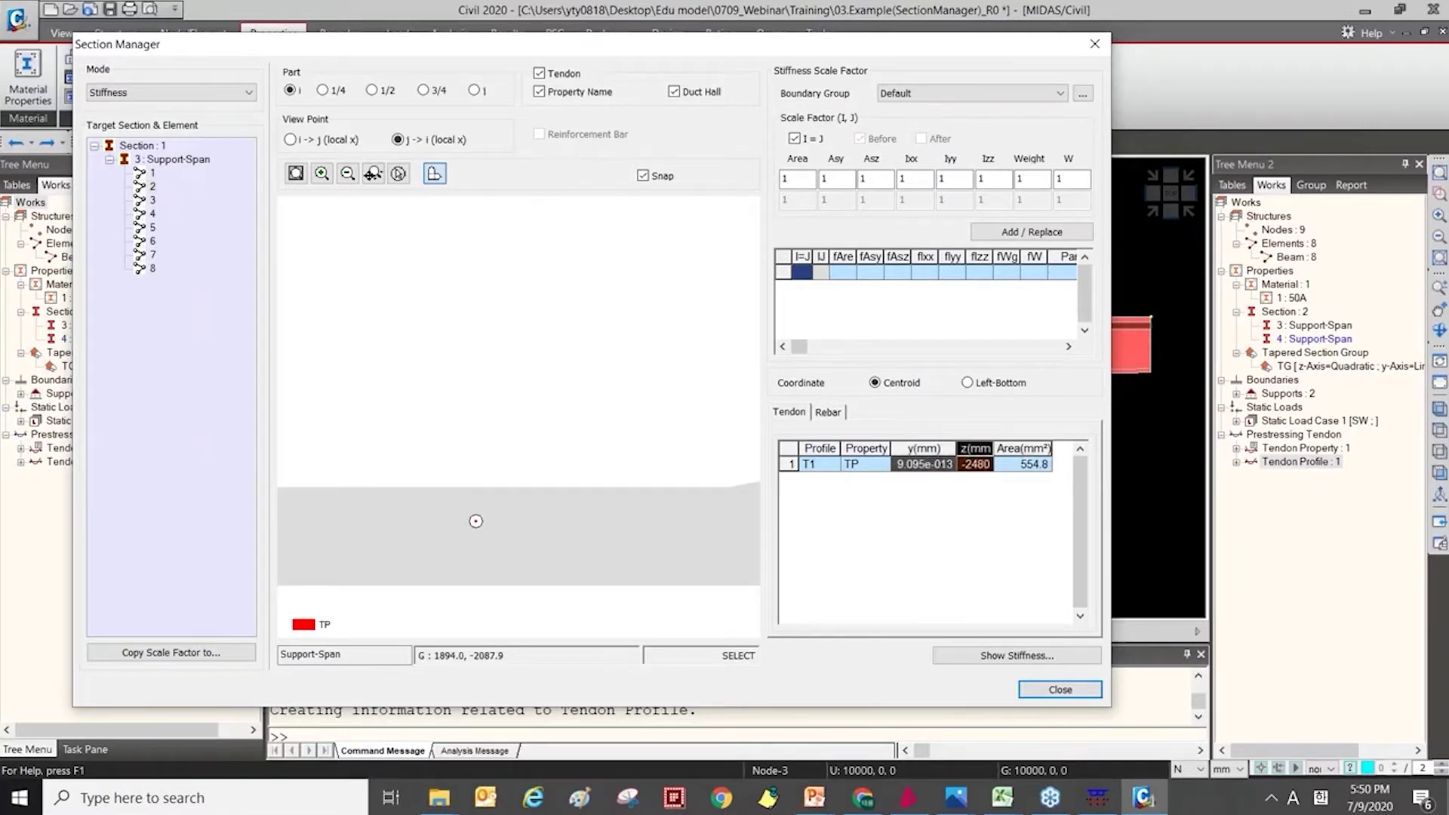
Fit the tendon table's z(mm) column and review the tendon's coordinates, its area and the section's rebar list.
left_click_drag(956, 449, 1040, 449)
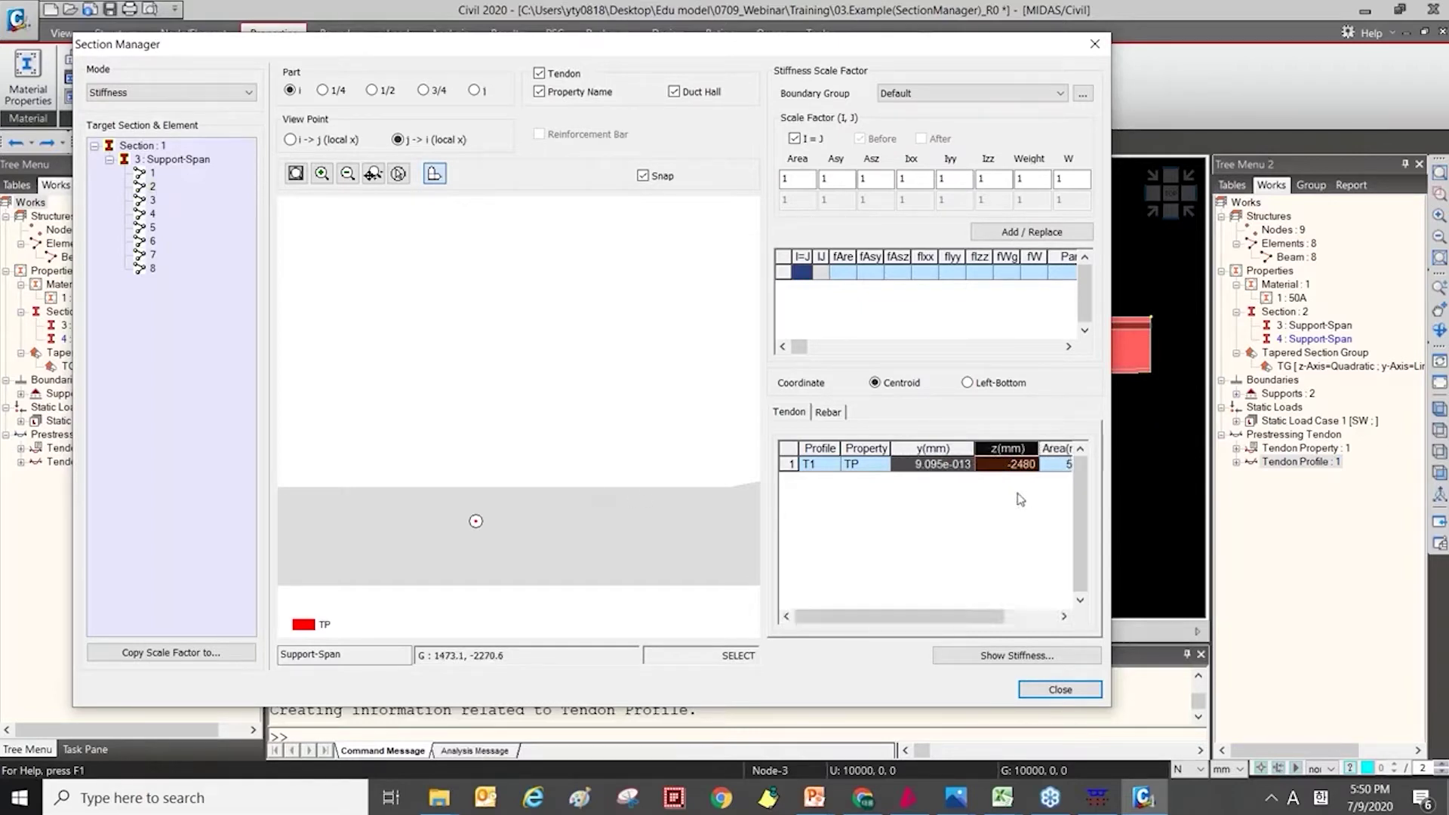
left_click_drag(1000, 629, 998, 626)
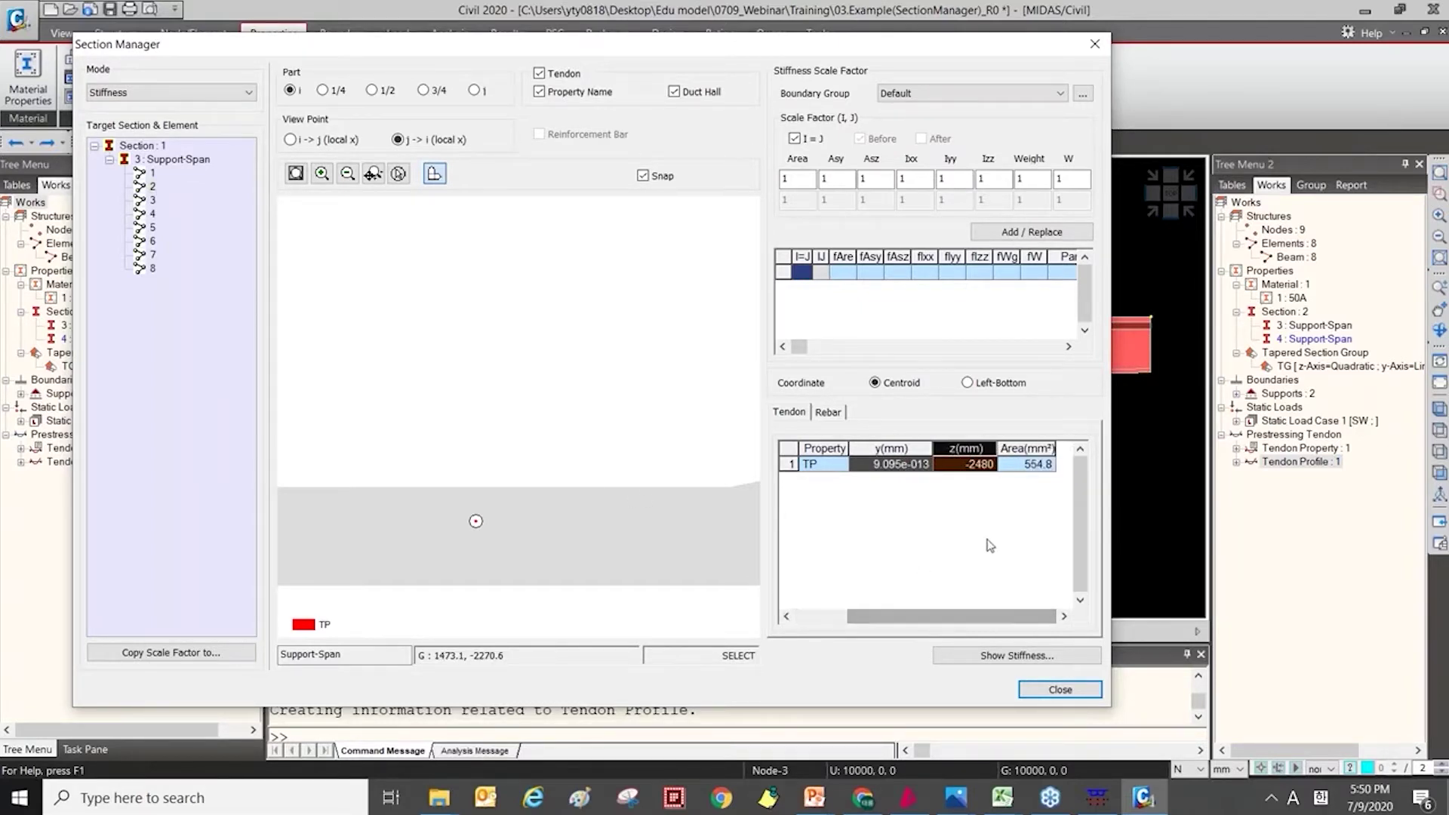
scroll(448, 423, "down", 1)
scroll(453, 408, "down", 3)
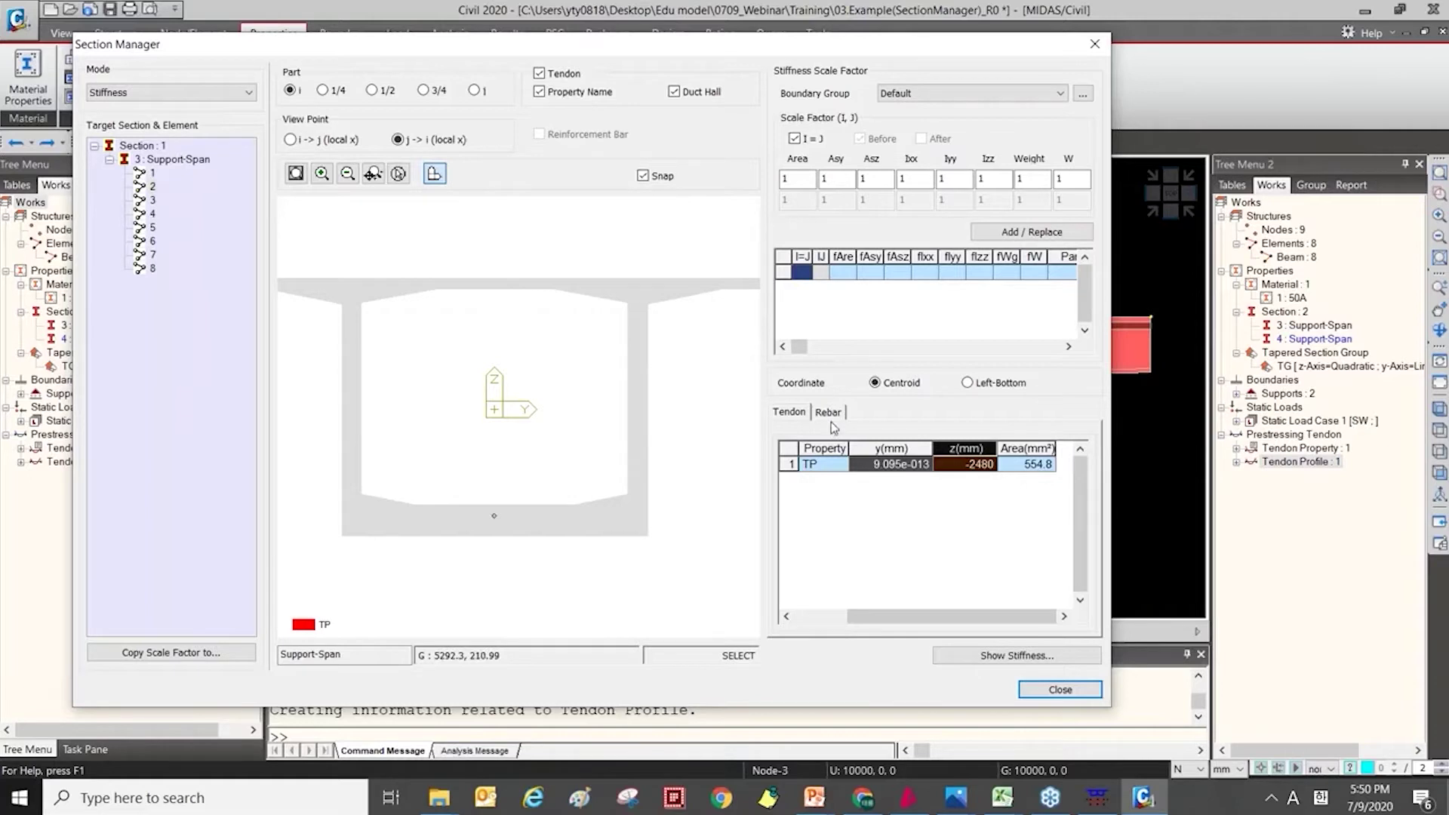
left_click(831, 413)
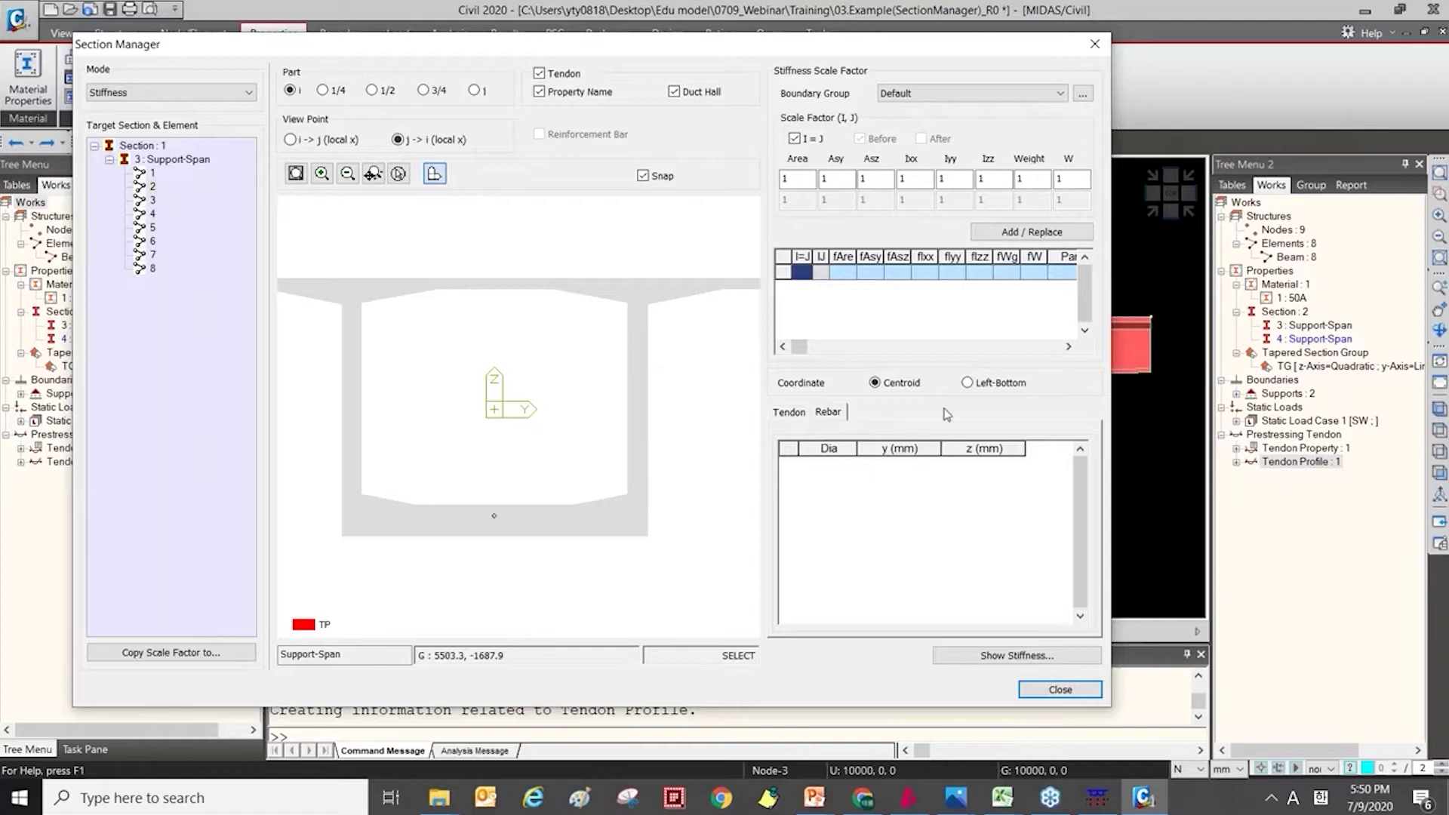
left_click(789, 413)
Select Support-Span element 1 and set its stiffness scale factors to 0.8 for Area and 0.6 for Ixx.
left_click(153, 173)
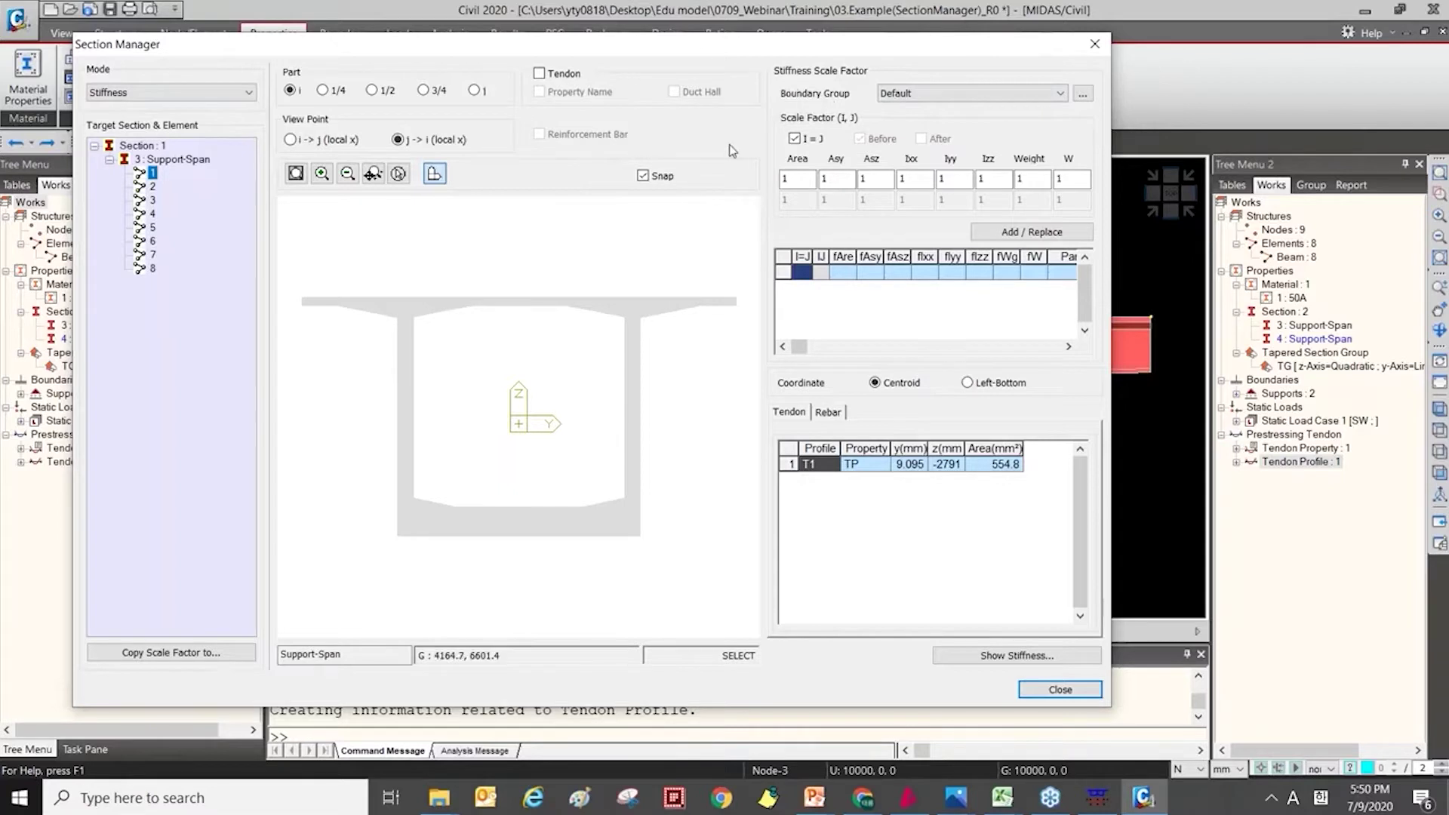
left_click_drag(692, 52, 690, 71)
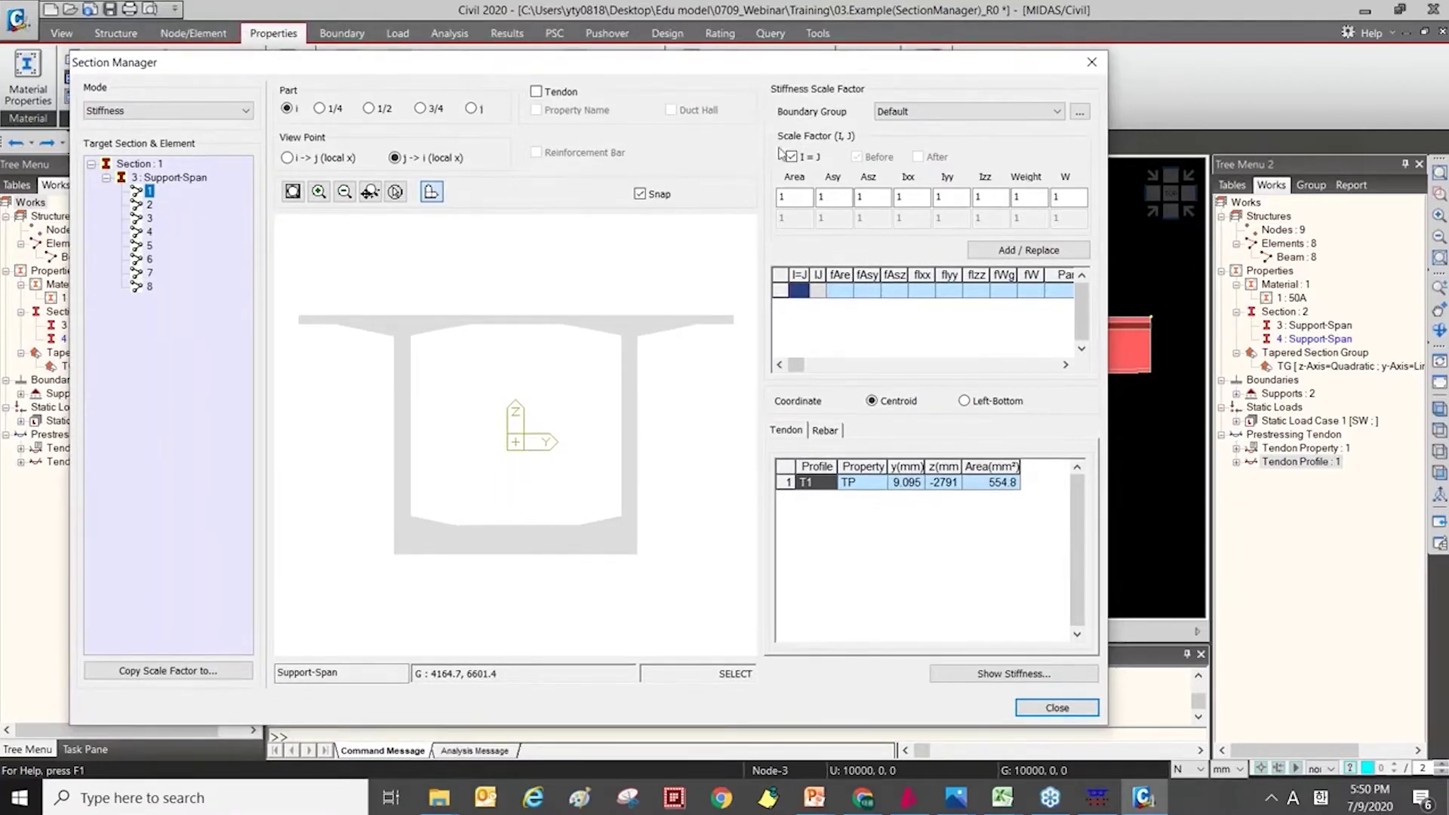
double_click(795, 197)
double_click(917, 198)
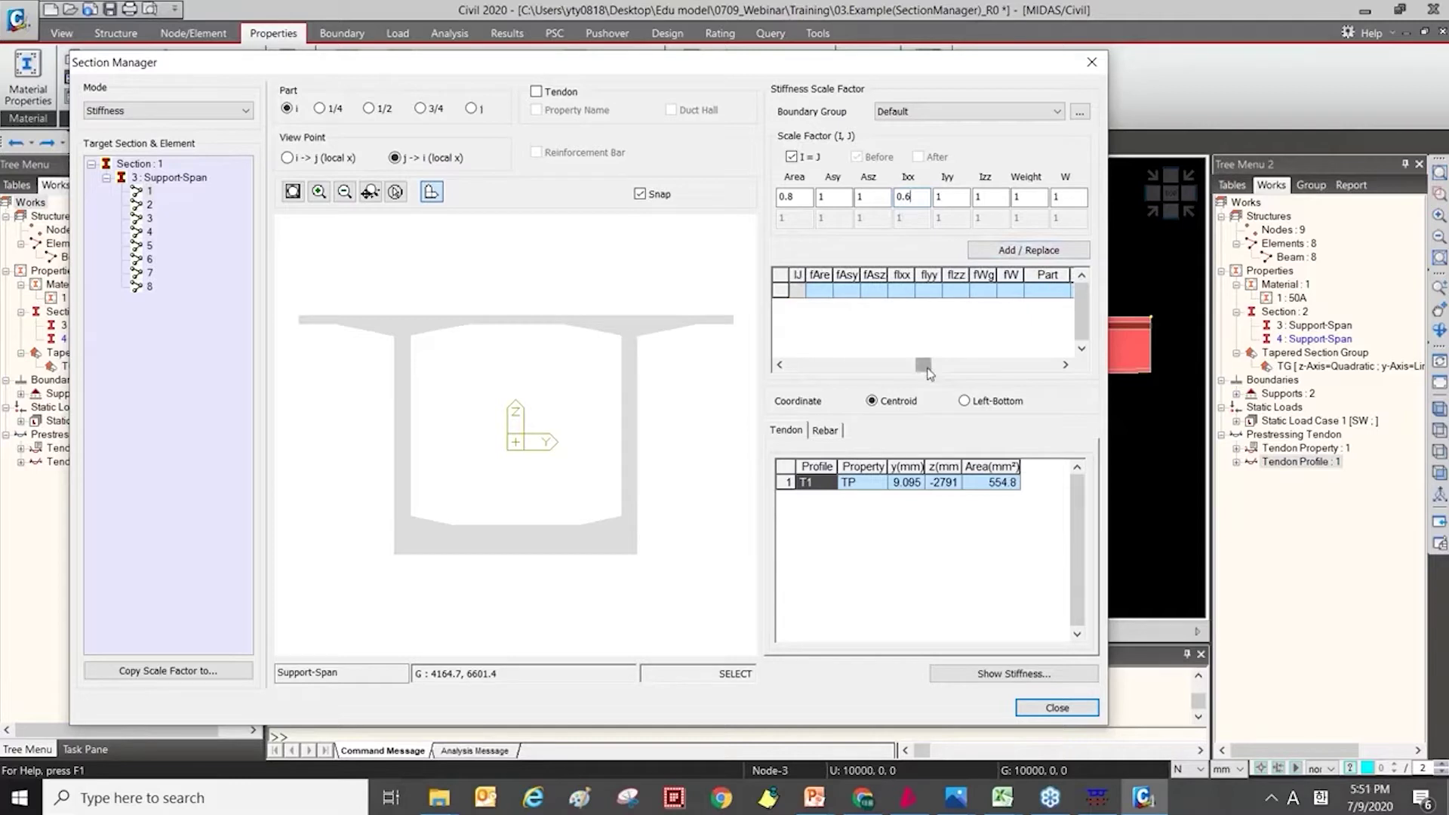
Add the stiffness scale factors under boundary group ST and select the resulting Support-Span scale factor entry in the model tree.
left_click(928, 112)
left_click(927, 121)
left_click(1018, 115)
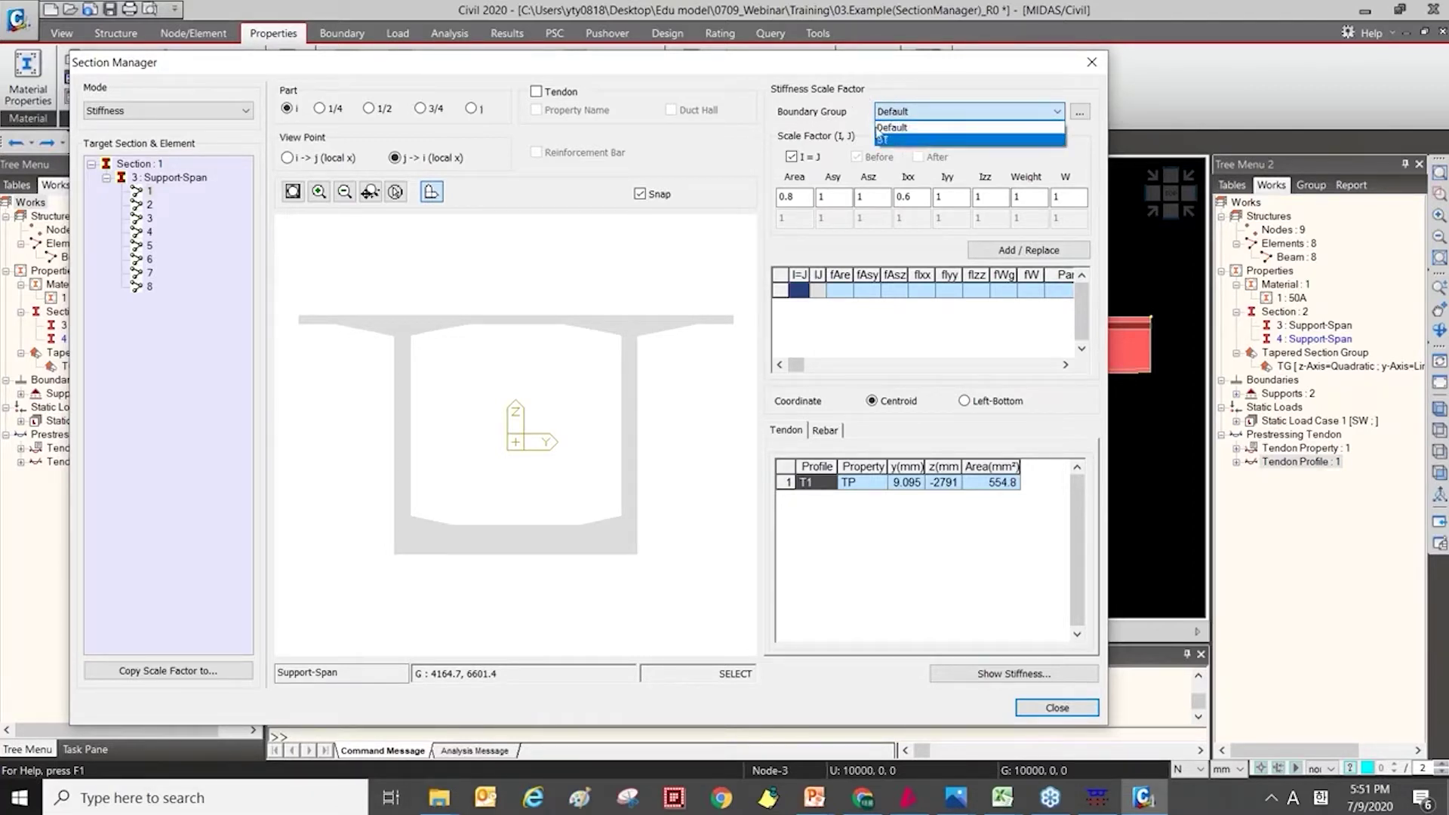
left_click(899, 142)
left_click(1011, 250)
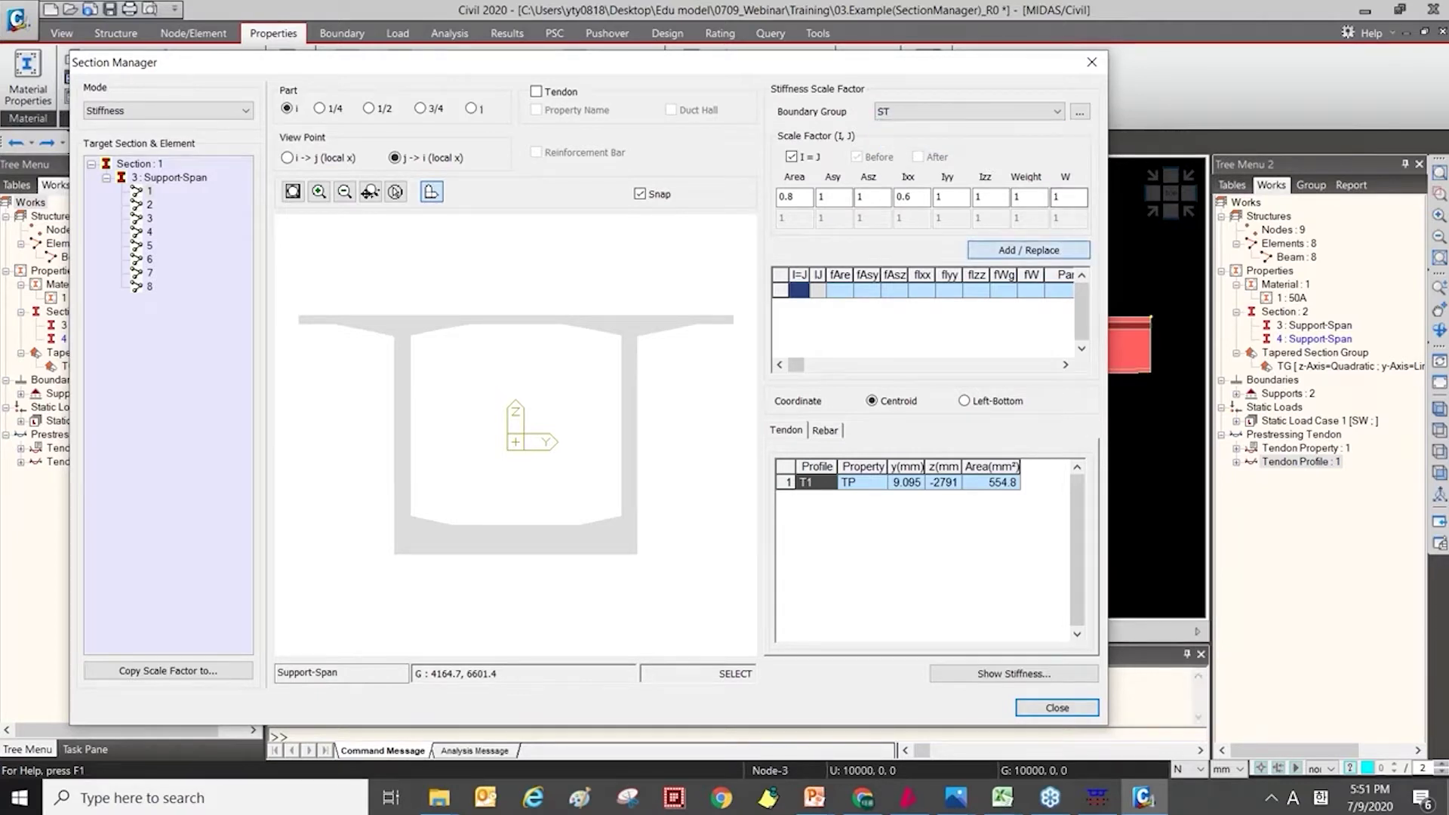
left_click_drag(797, 366, 922, 365)
left_click(1022, 365)
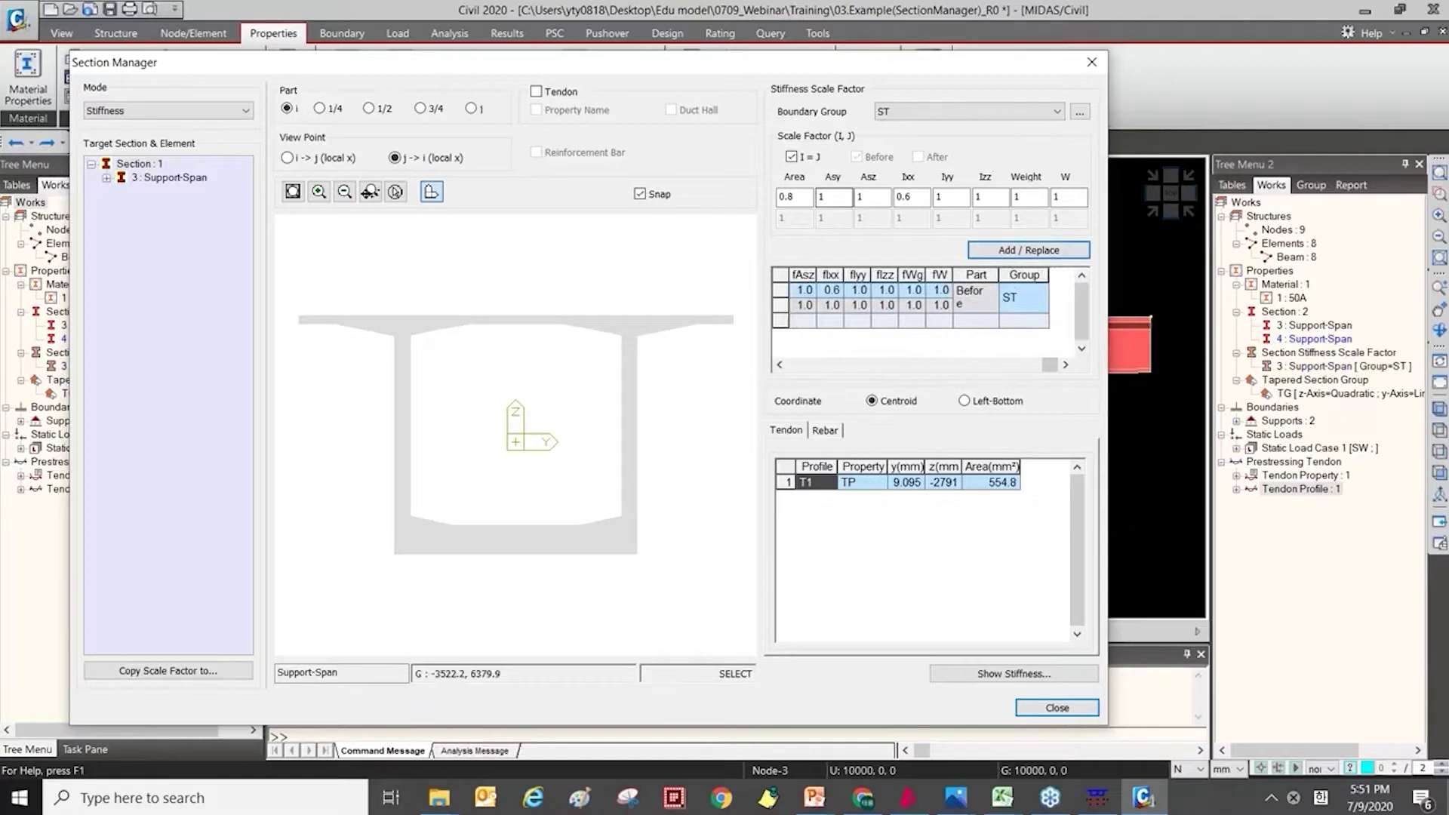
left_click(1055, 713)
left_click(181, 369)
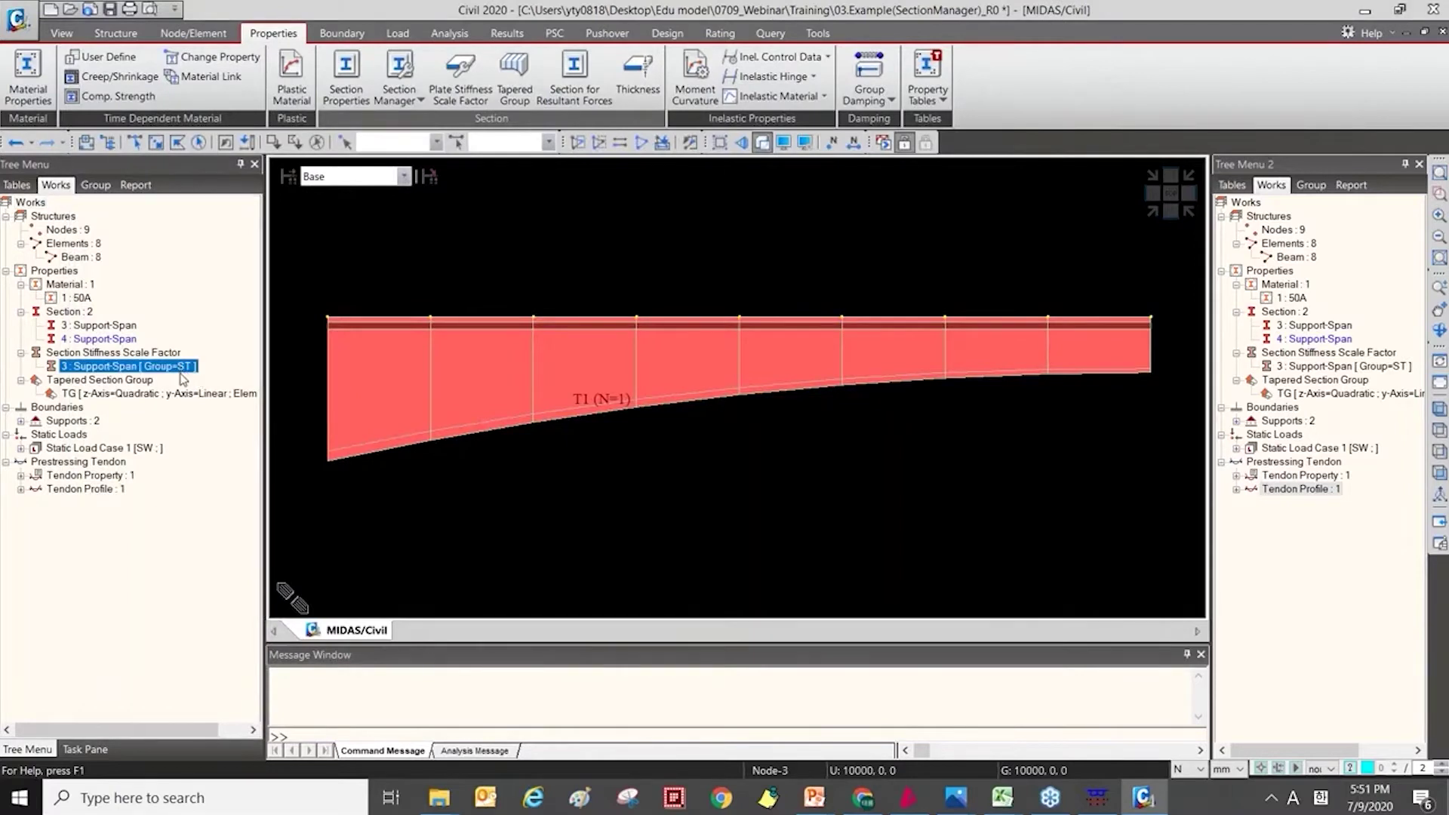
Try activating boundary group ST in a new construction stage, and discard the stage.
left_click(289, 181)
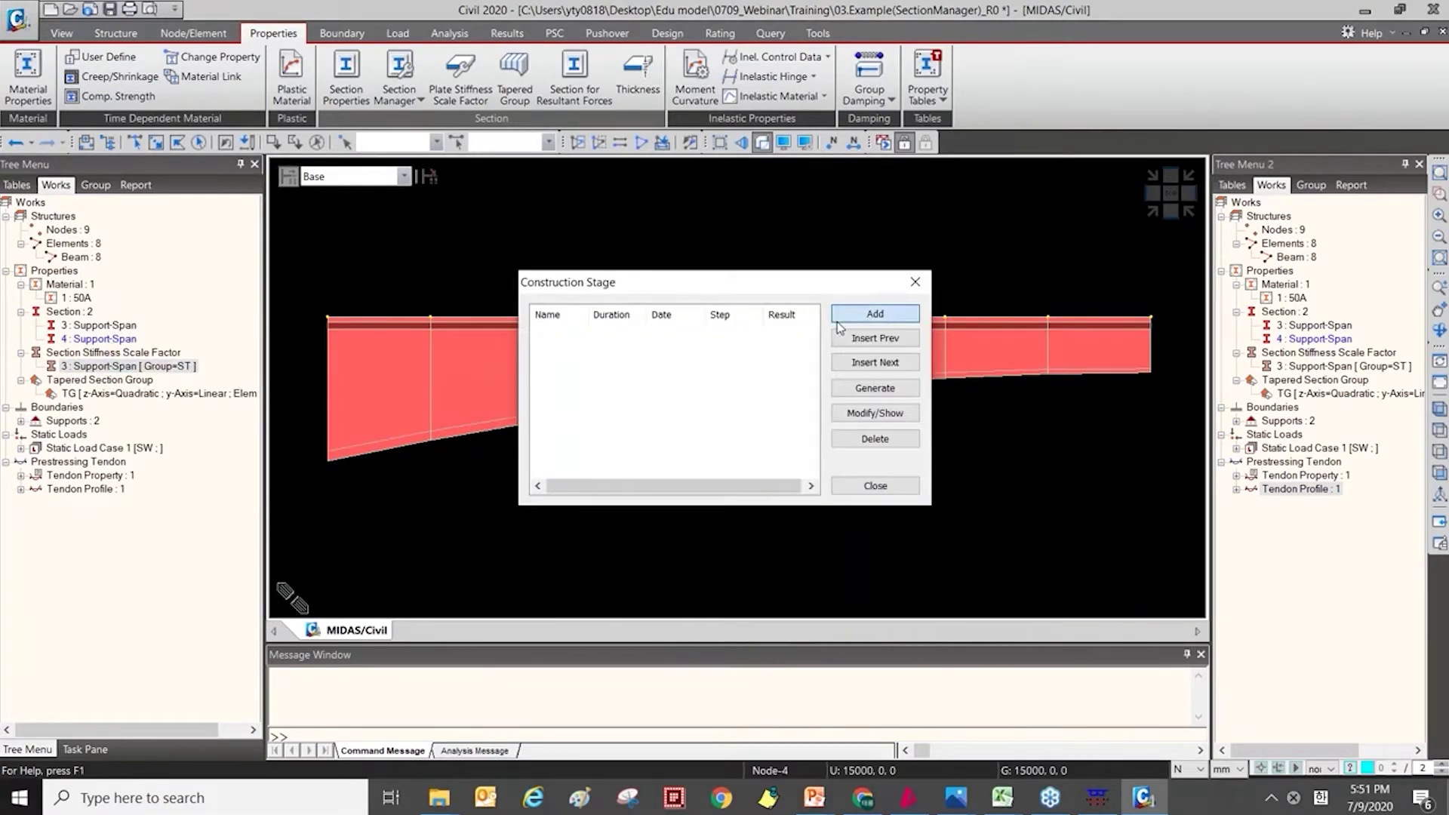
left_click(841, 315)
left_click(425, 317)
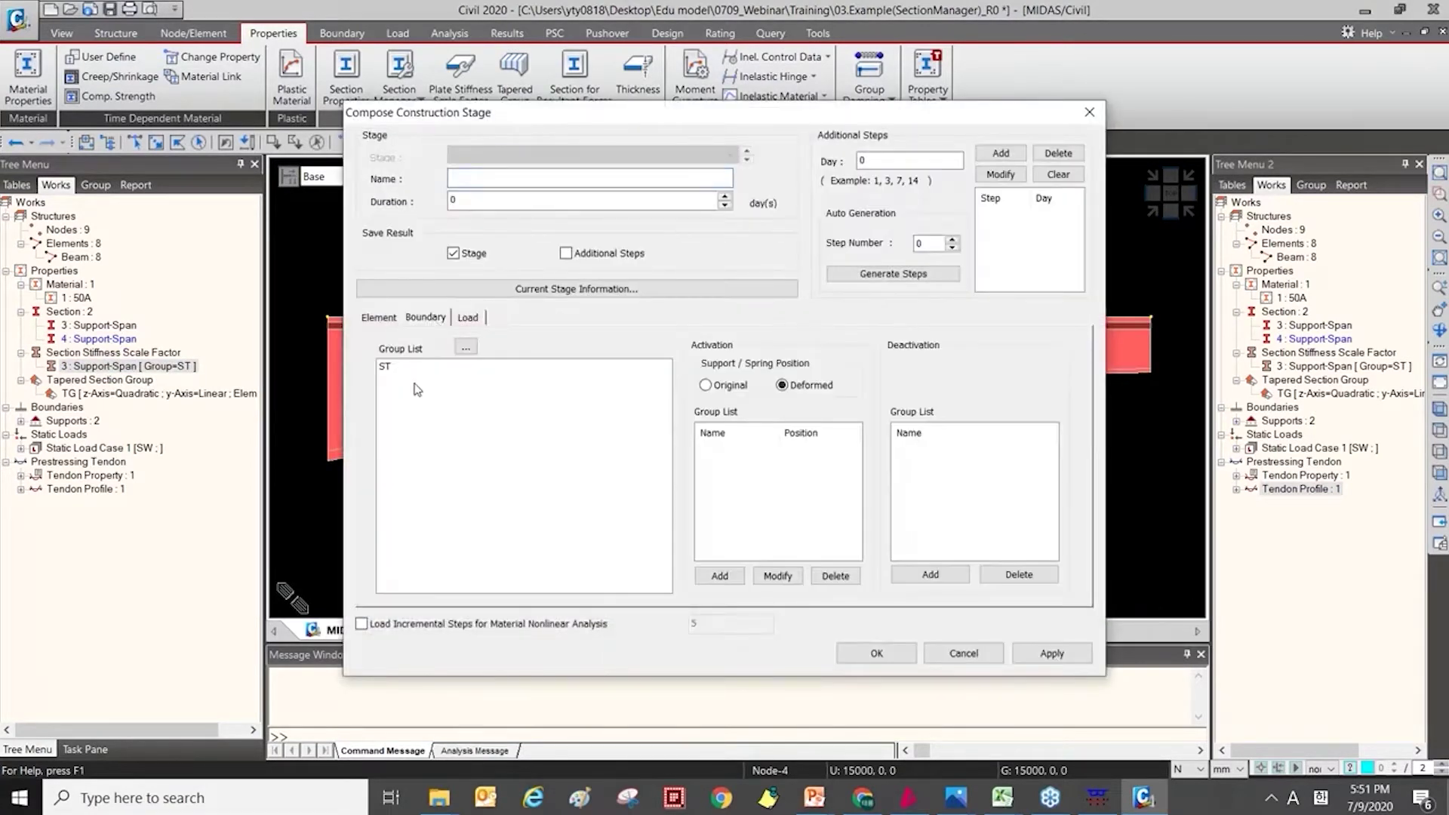
left_click(397, 368)
left_click(720, 576)
left_click(959, 653)
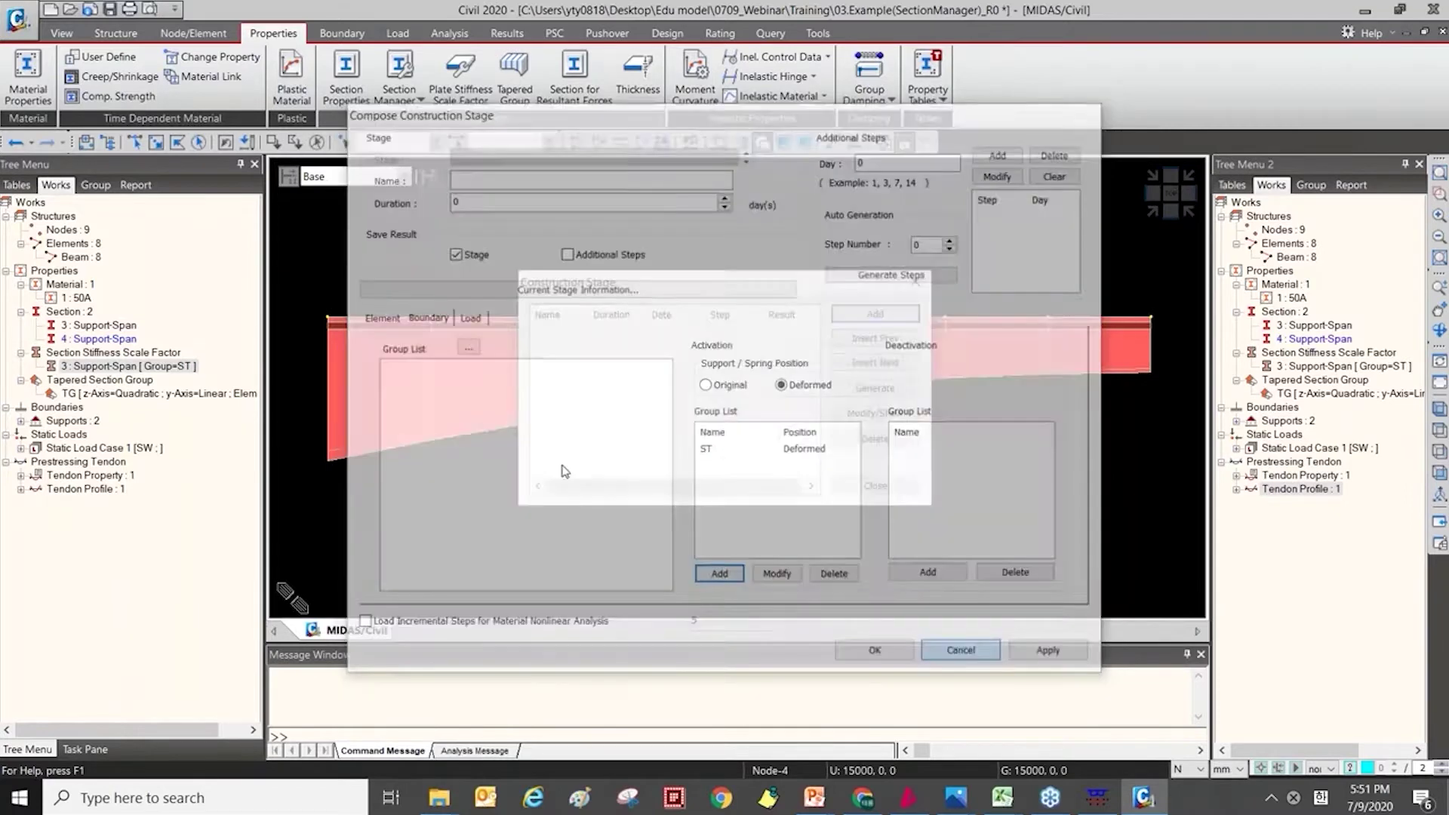
left_click(856, 489)
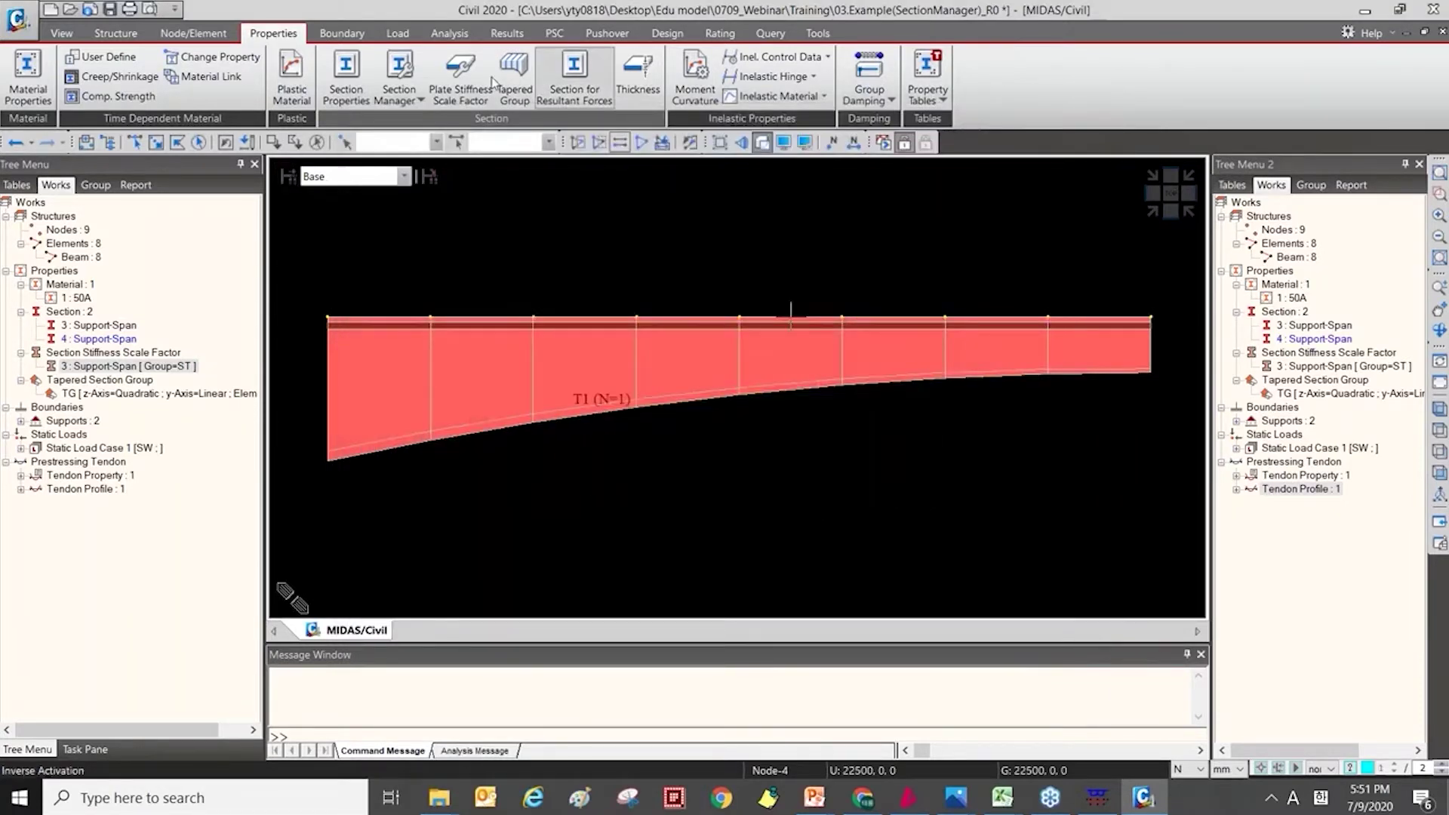
In the Boundary Change Assignment, include Section Stiffness Scale Factor and add a boundary group combination named 1212 containing ST.
left_click(446, 34)
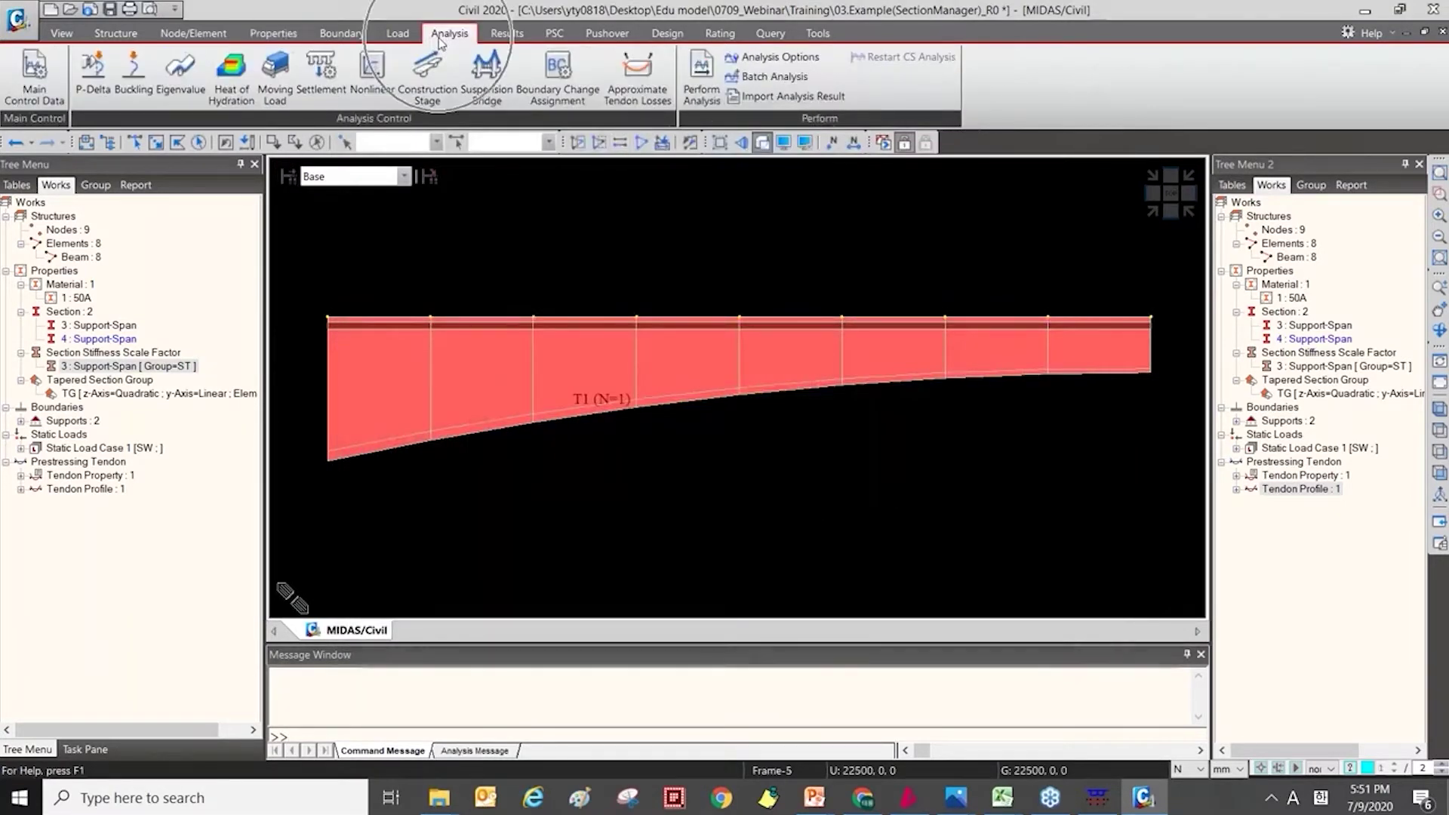
left_click(578, 104)
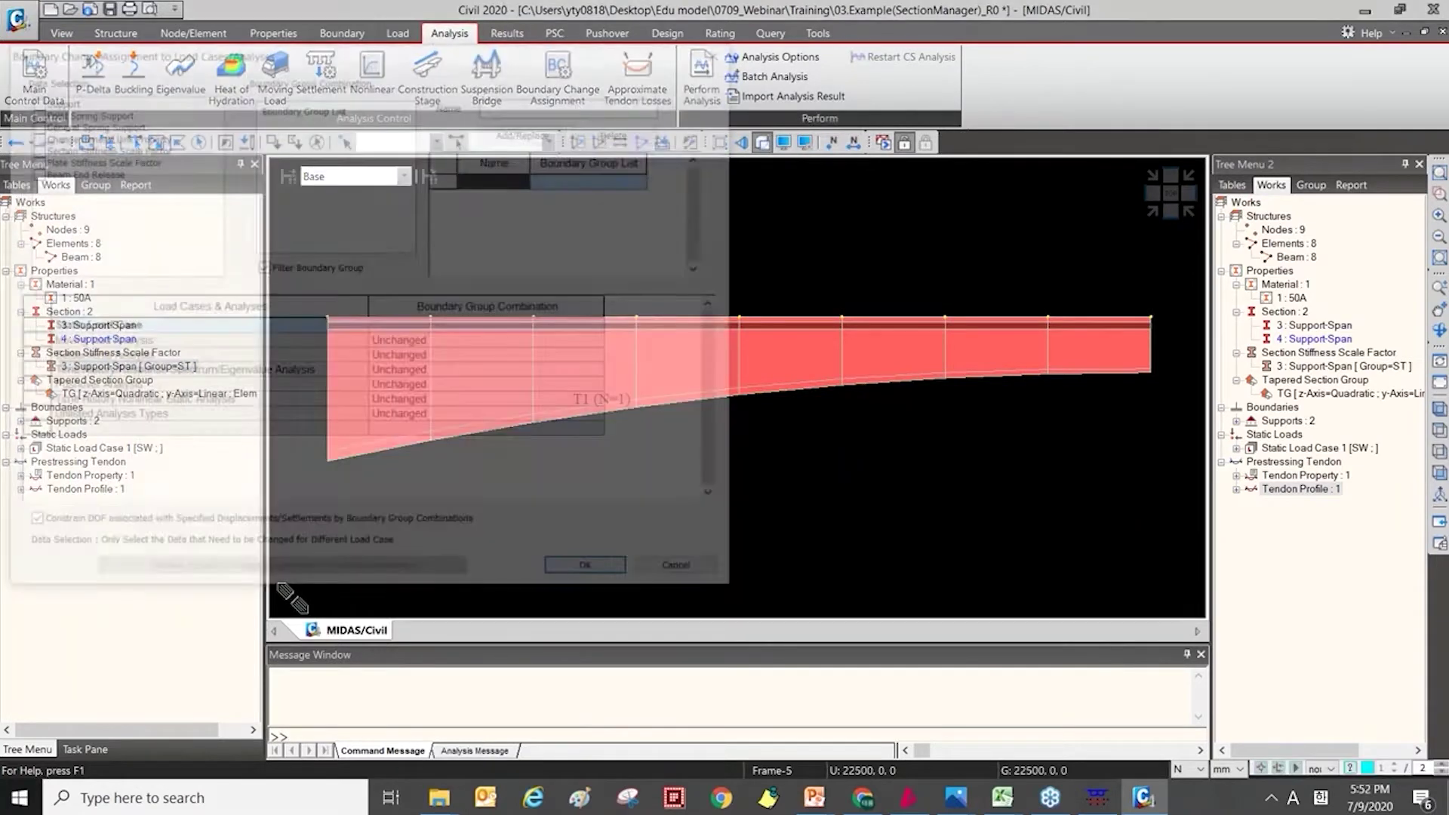
left_click_drag(534, 85, 760, 127)
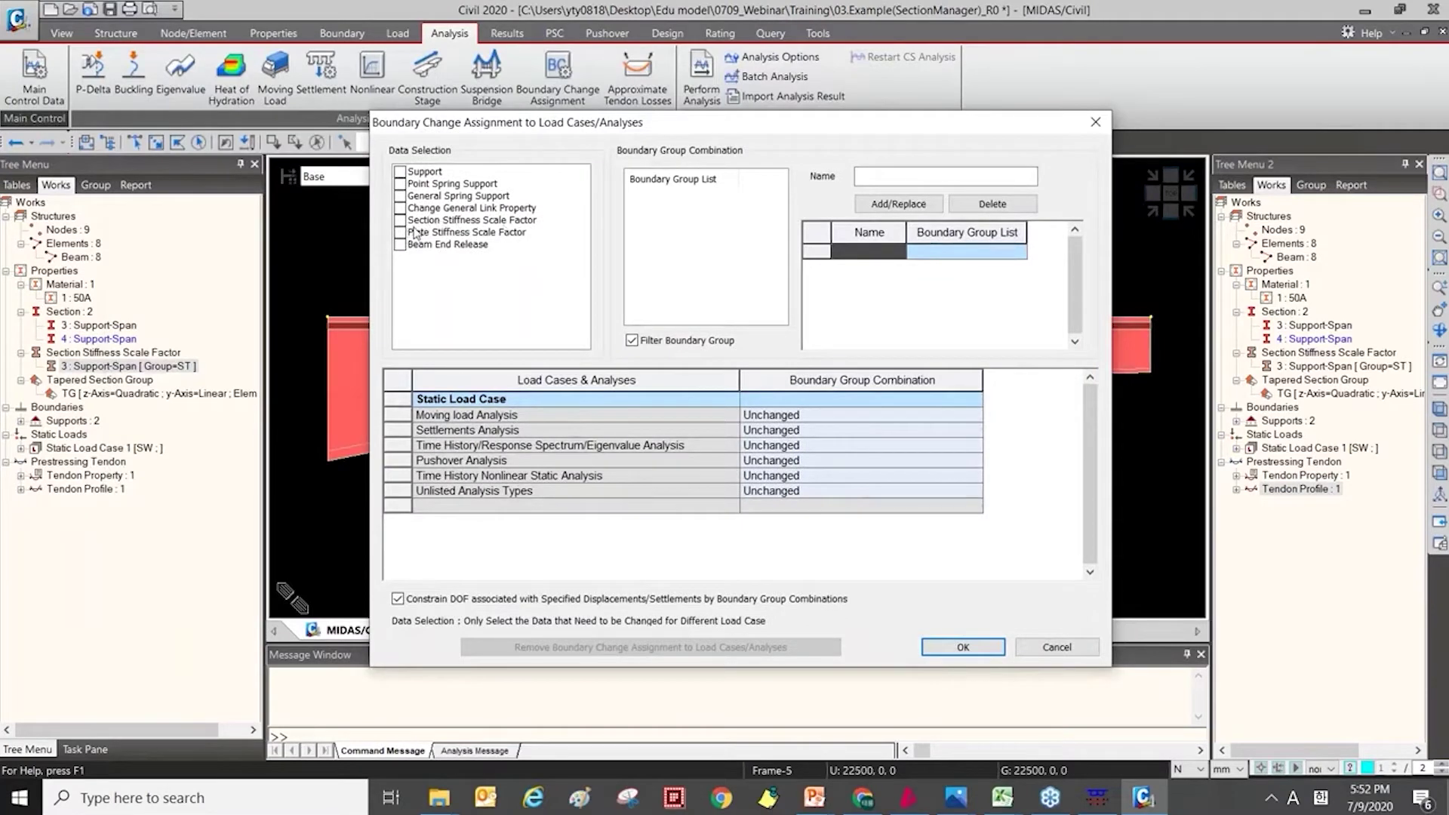
left_click(401, 220)
left_click(674, 195)
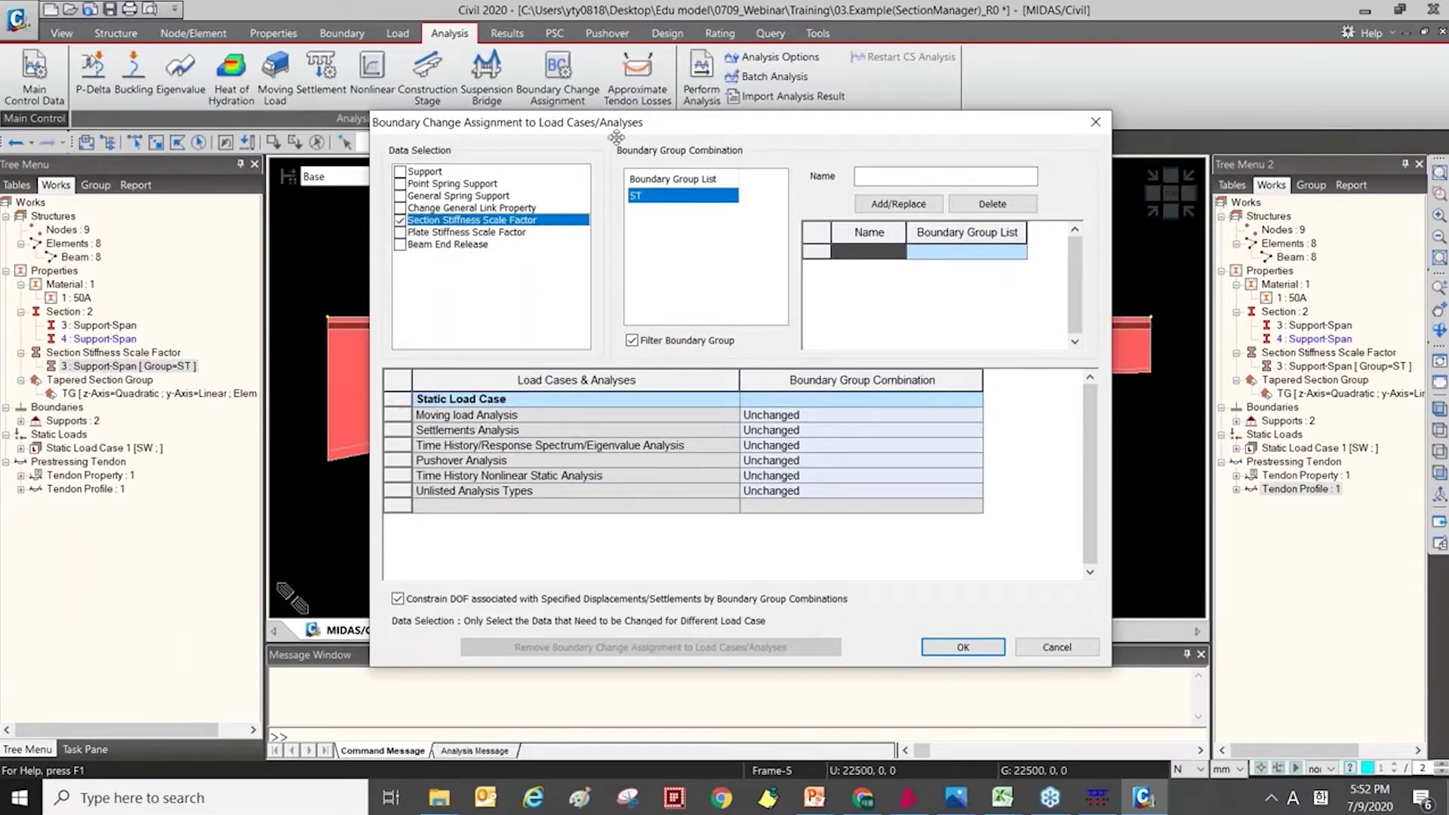
left_click_drag(610, 129, 357, 116)
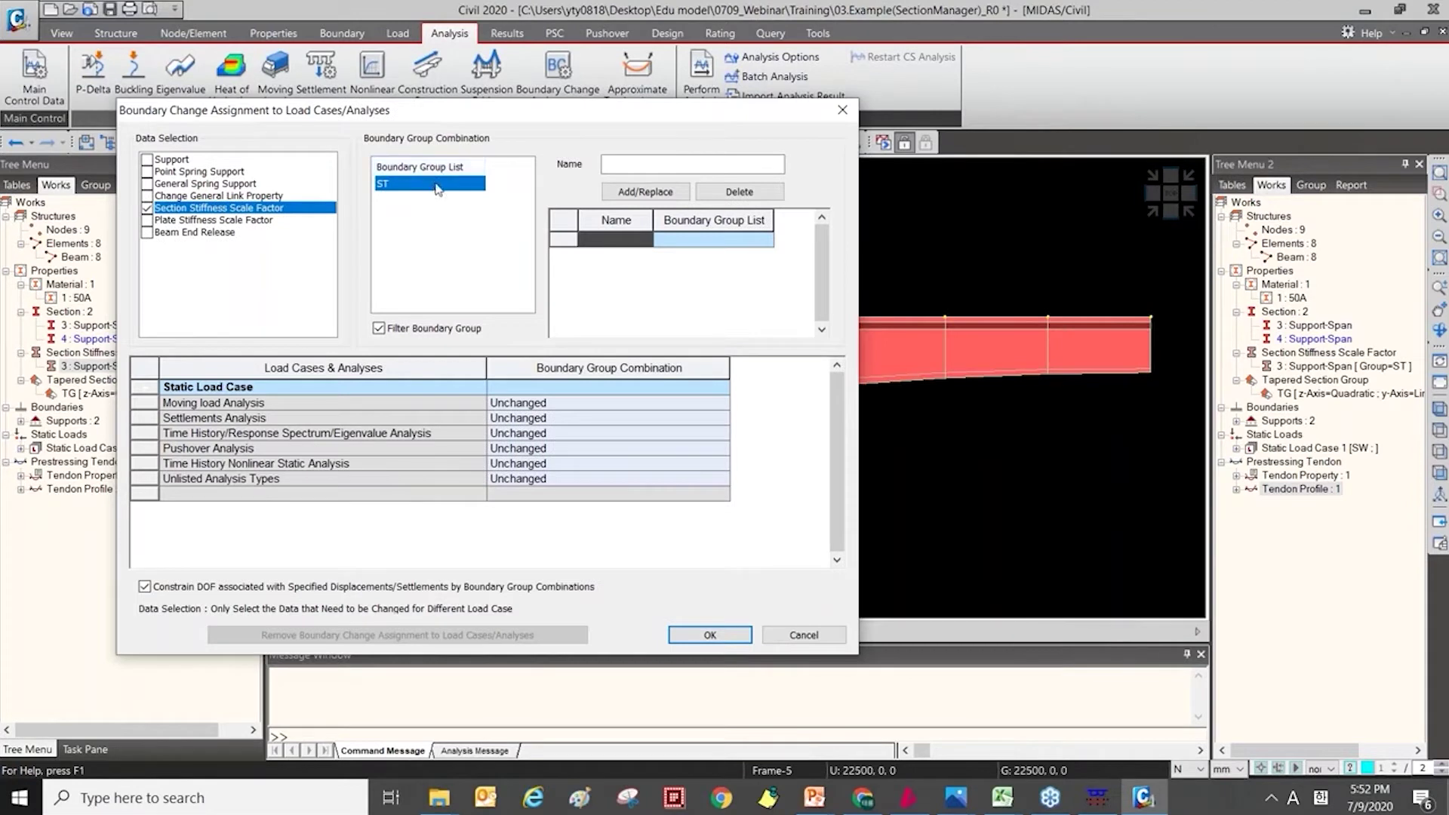
left_click(661, 164)
type("1212")
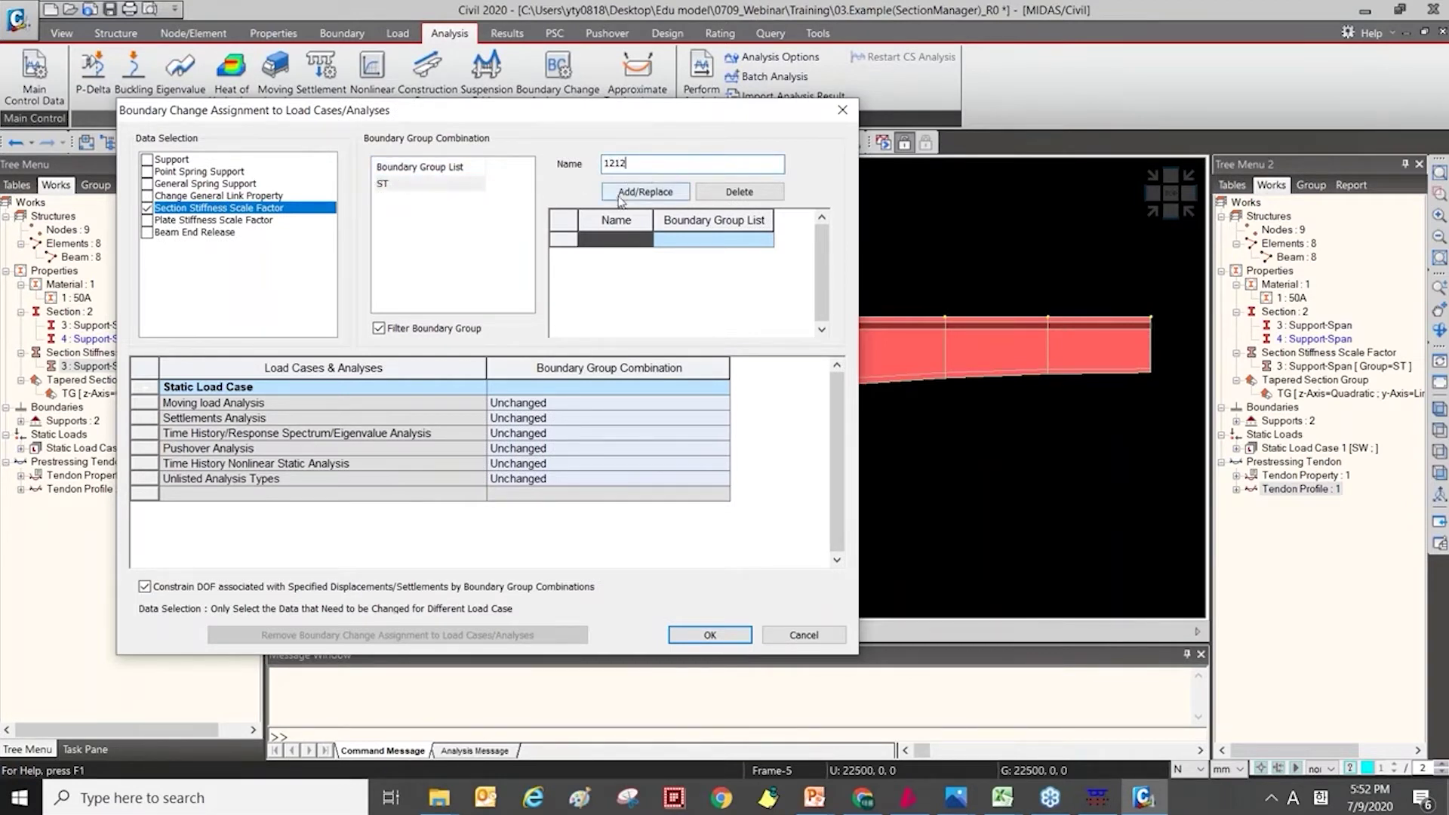
left_click(646, 192)
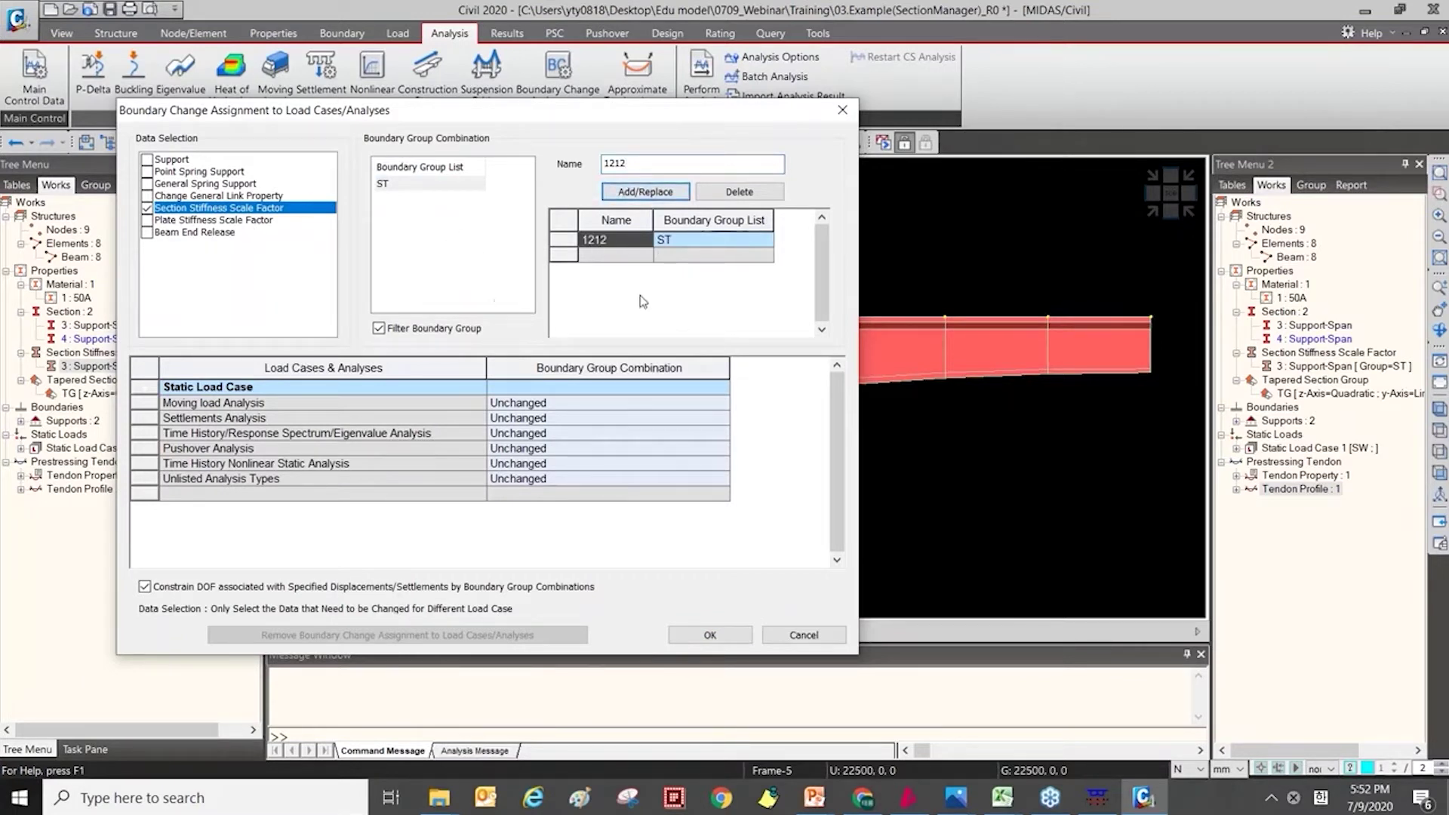
Try assigning combination 1212 to the SW static load case and the Moving load Analysis, and cancel the assignment.
left_click(148, 388)
left_click(722, 402)
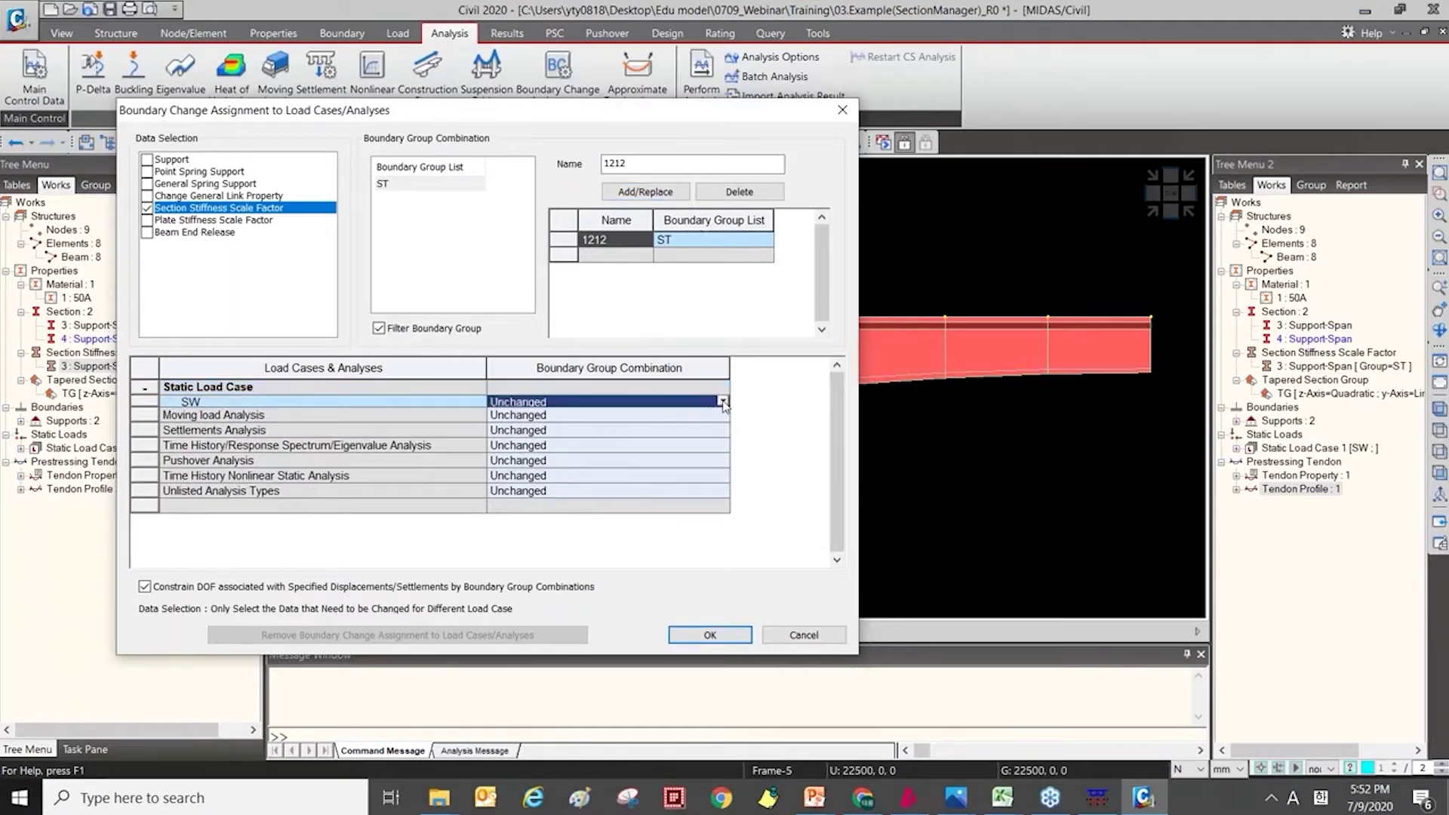
left_click(723, 402)
left_click(725, 429)
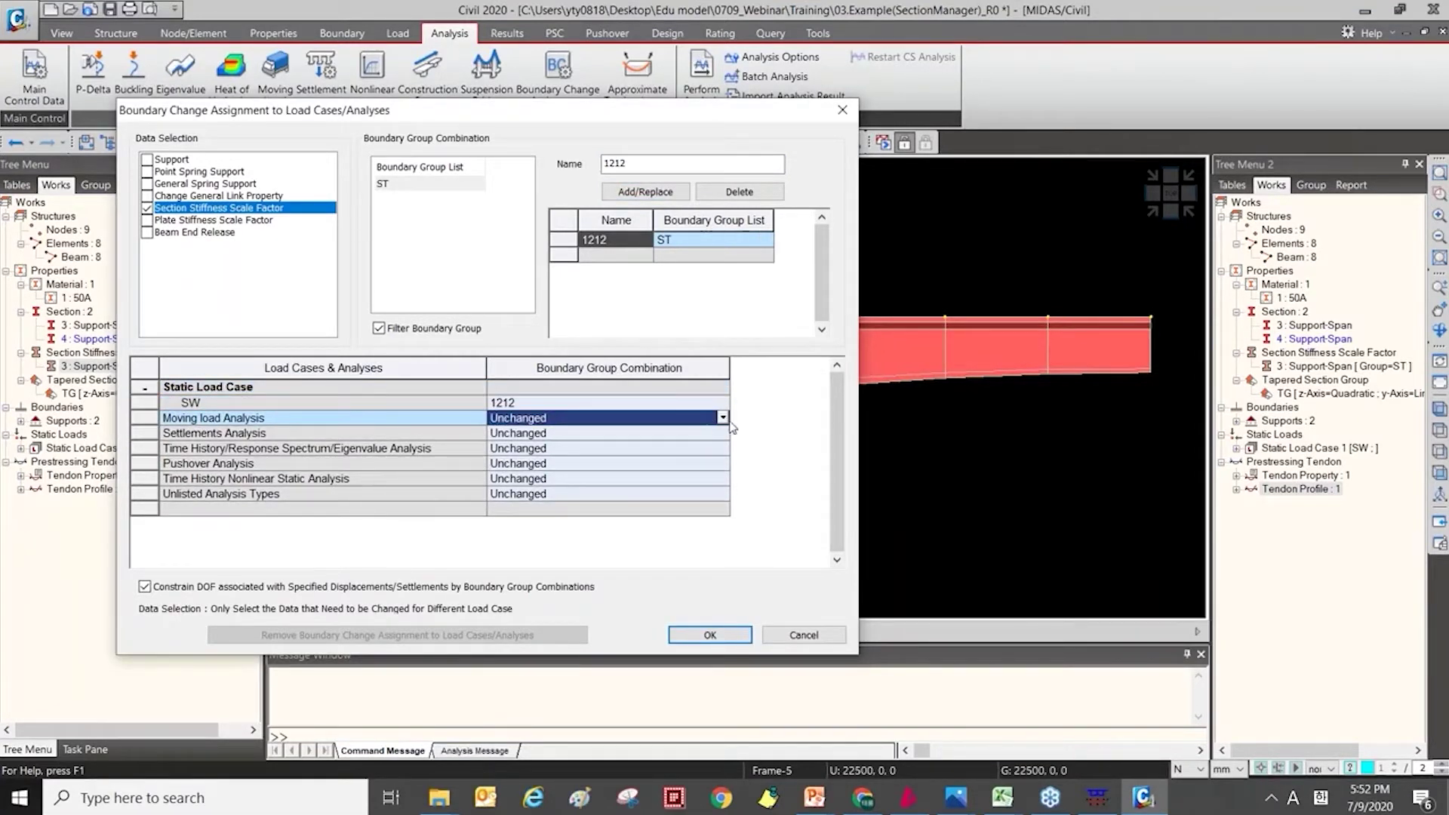
left_click(723, 417)
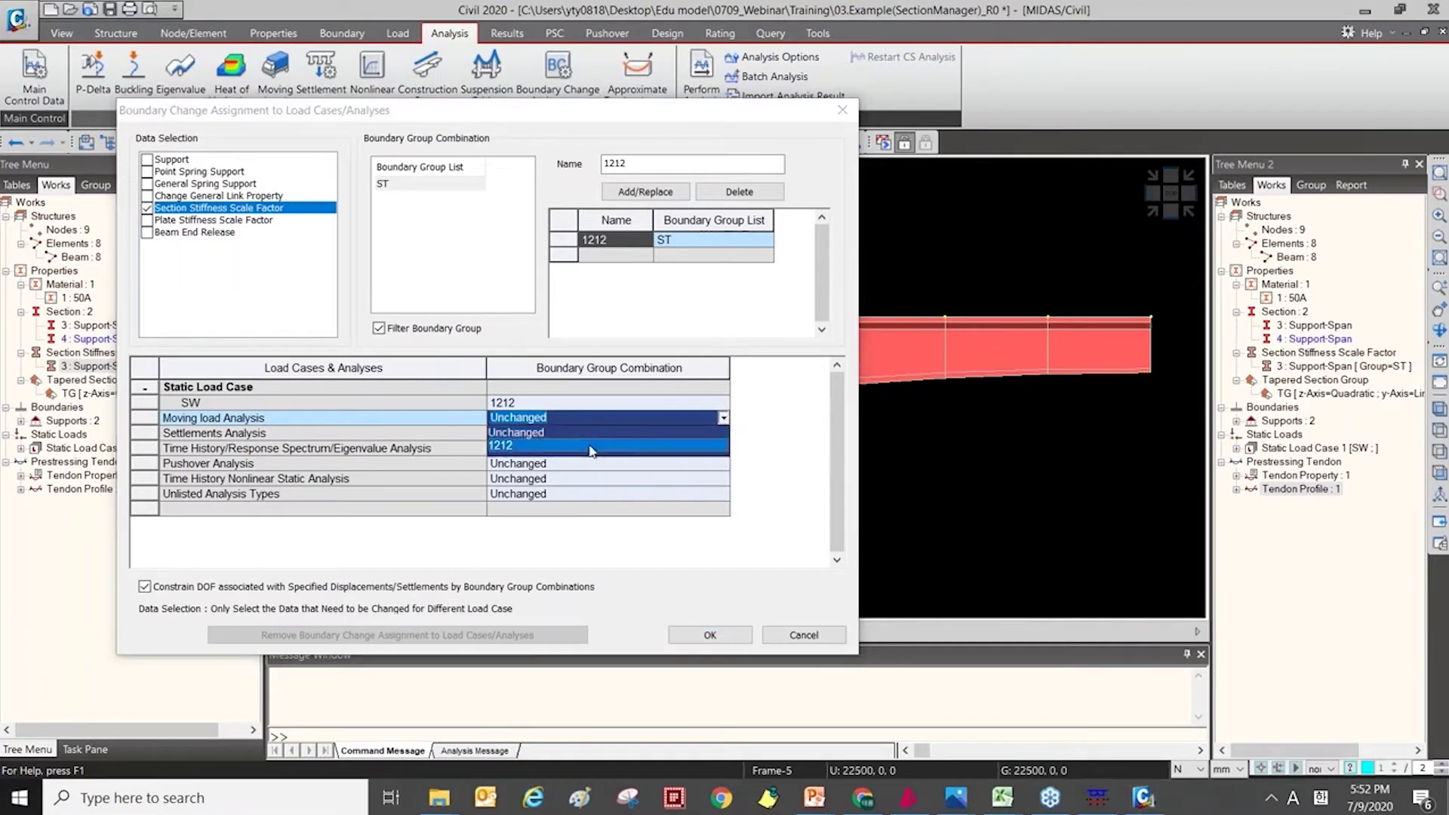
left_click(592, 447)
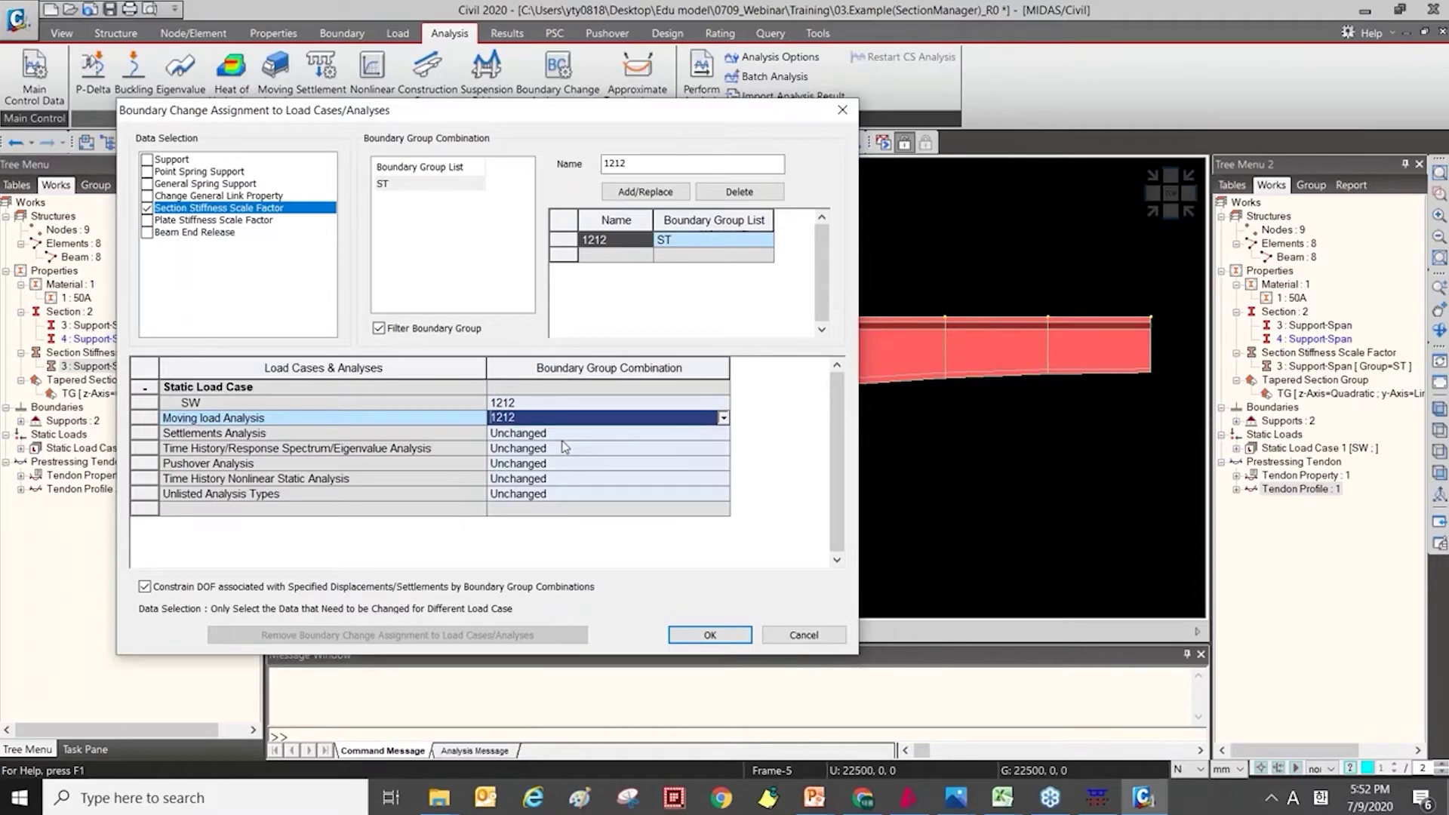
left_click(803, 635)
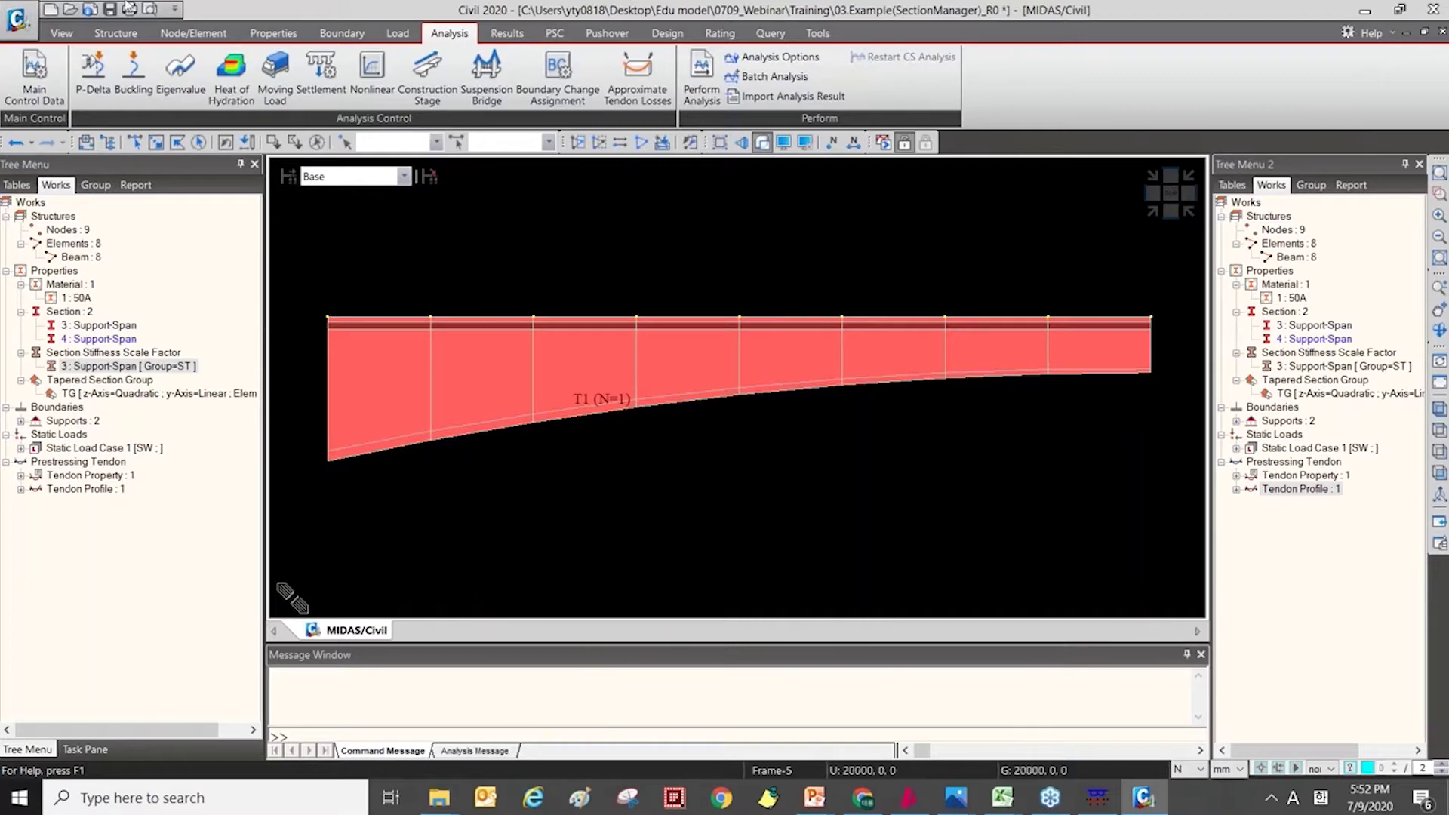
Open the model 03.Example(SectionManager).mcb without saving the changes to the current model.
key("ctrl+o")
left_click(373, 218)
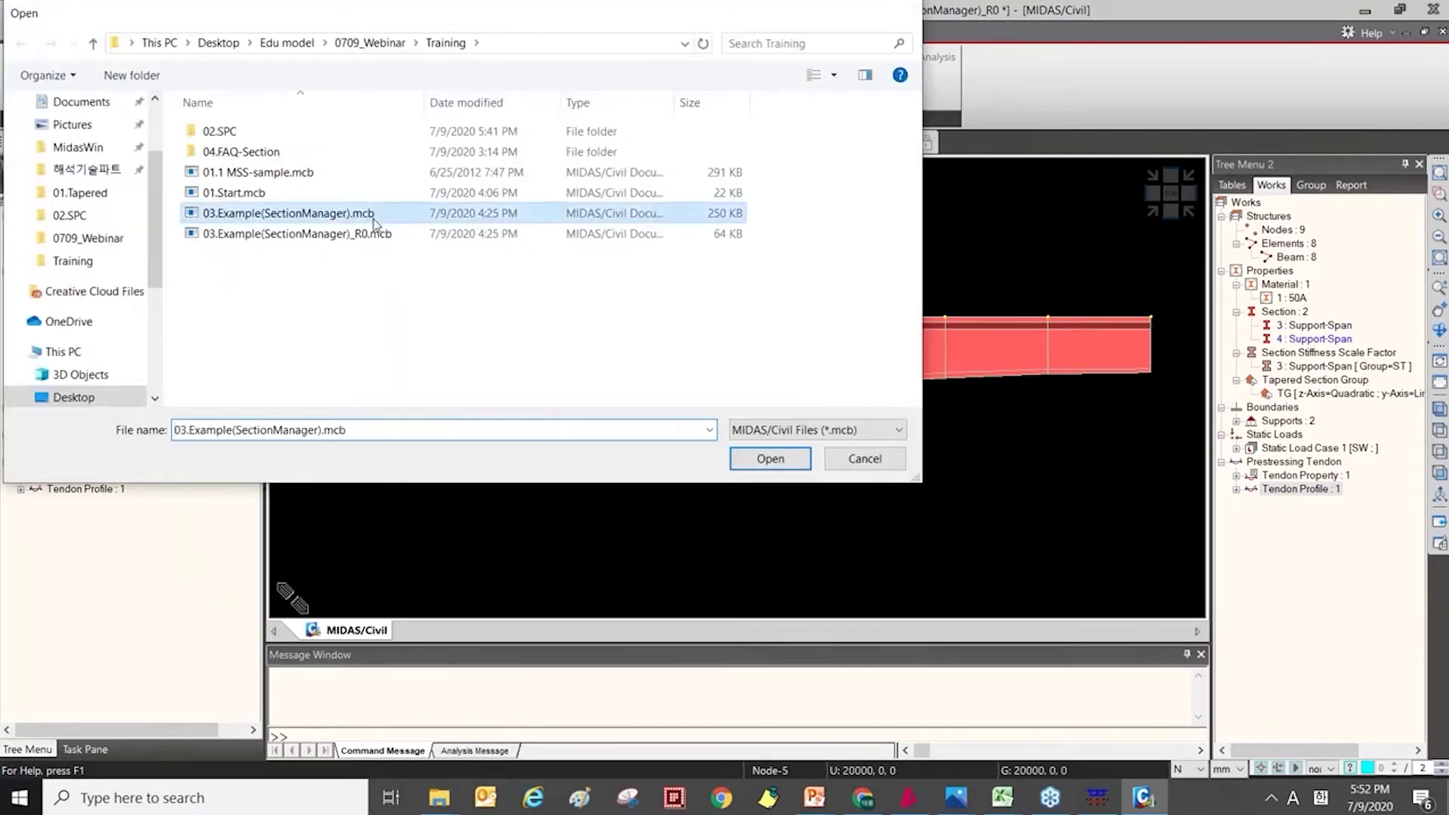
double_click(373, 216)
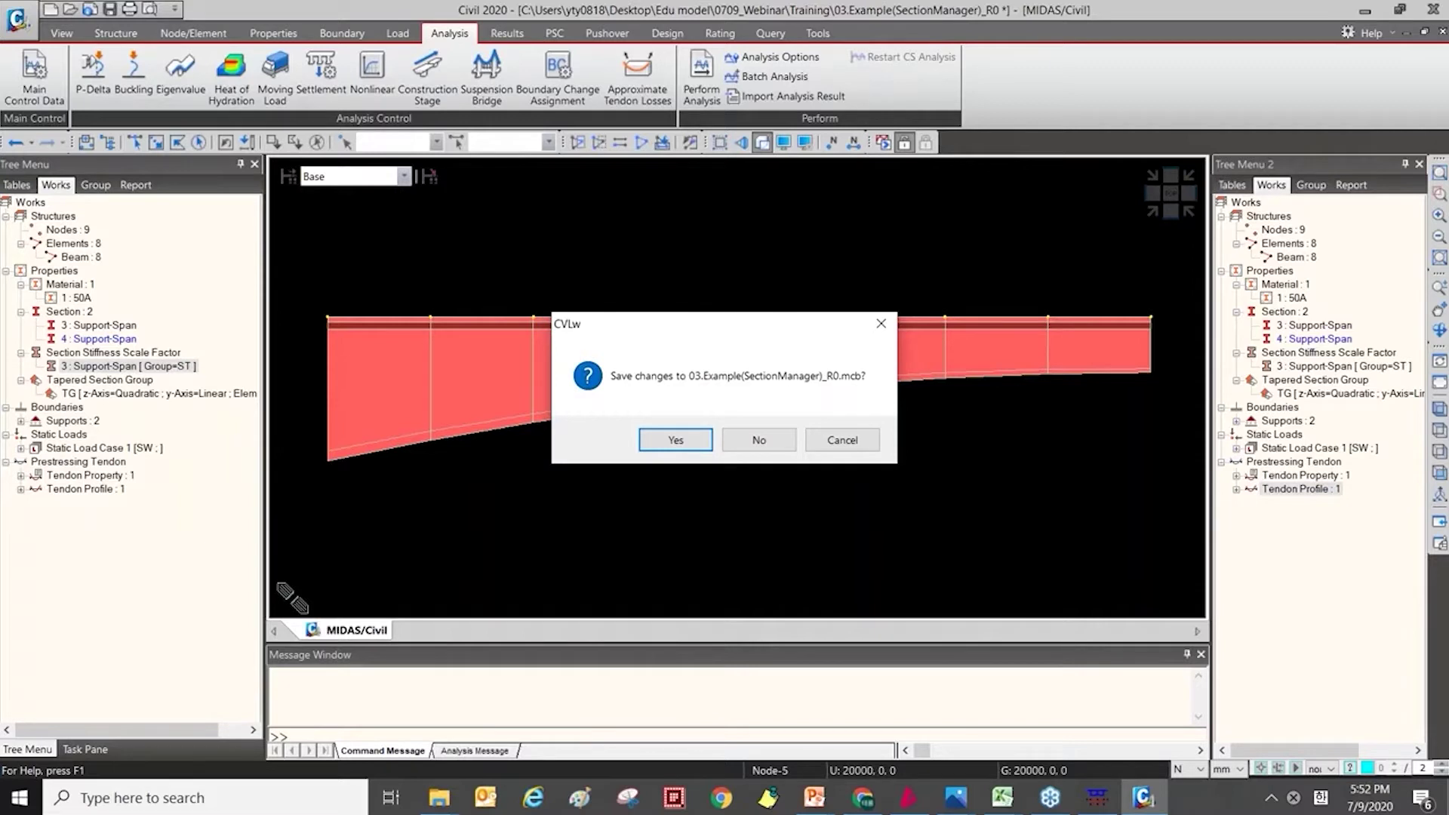
key("Tab")
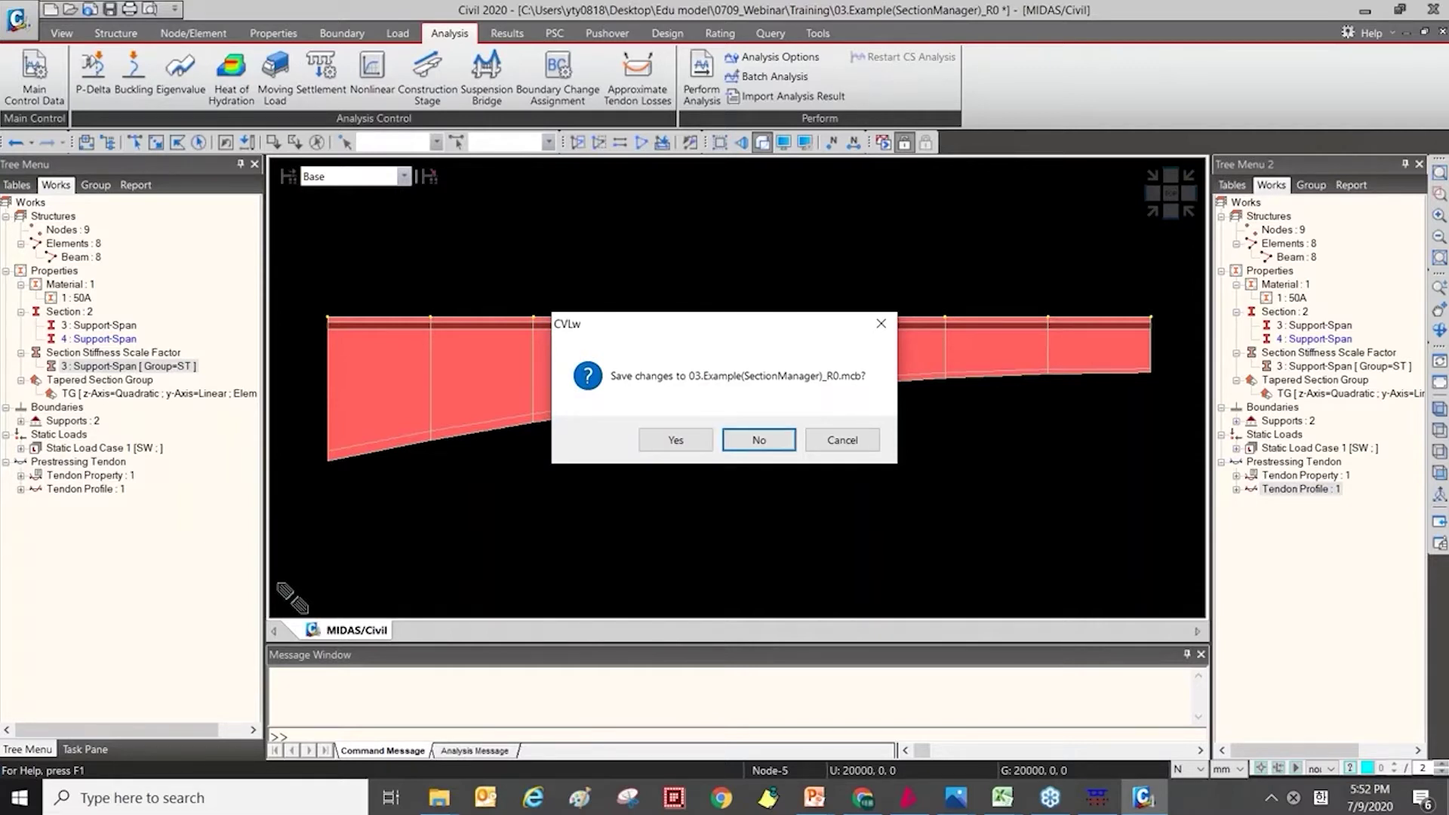
key("Return")
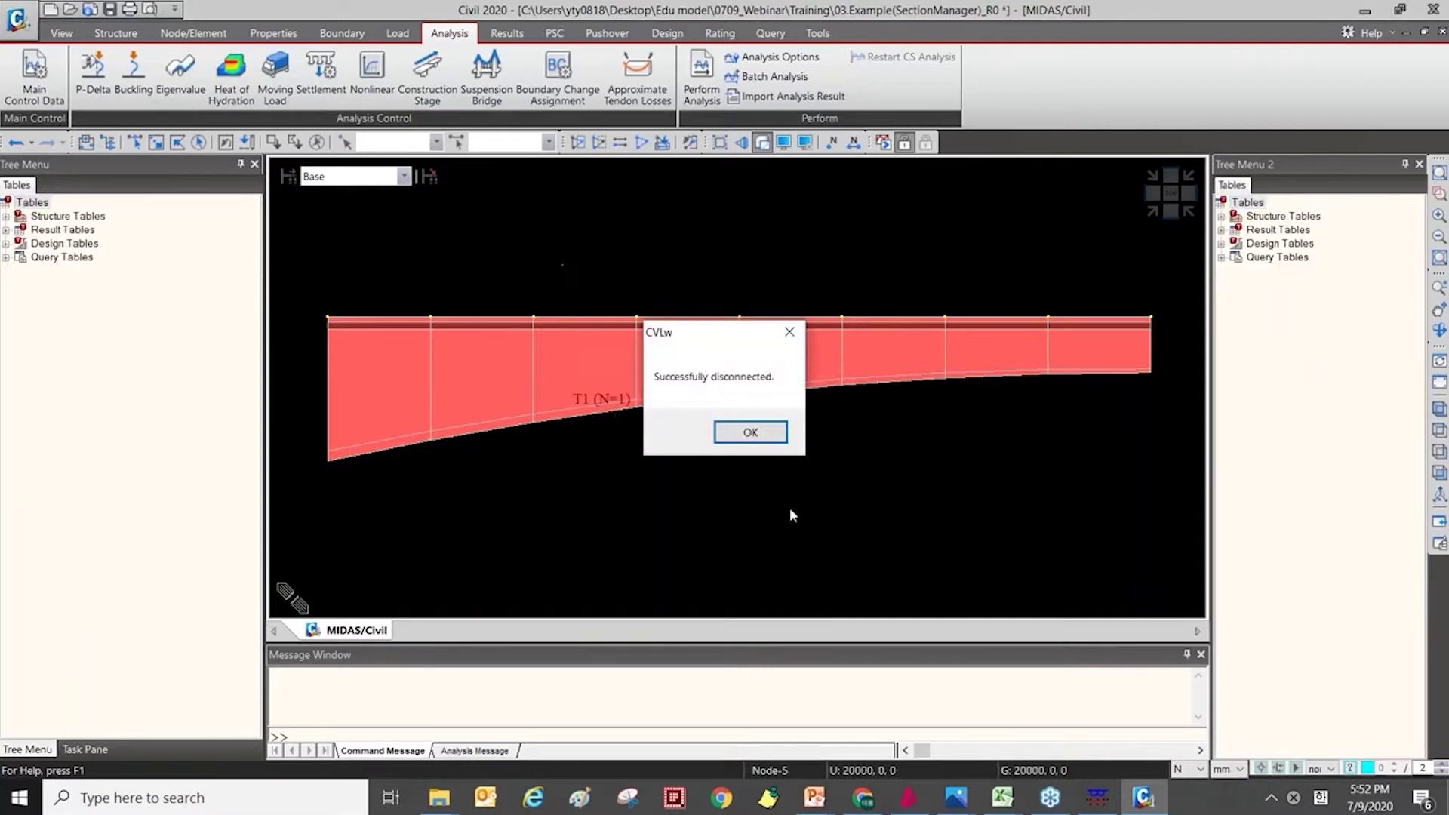
left_click(763, 441)
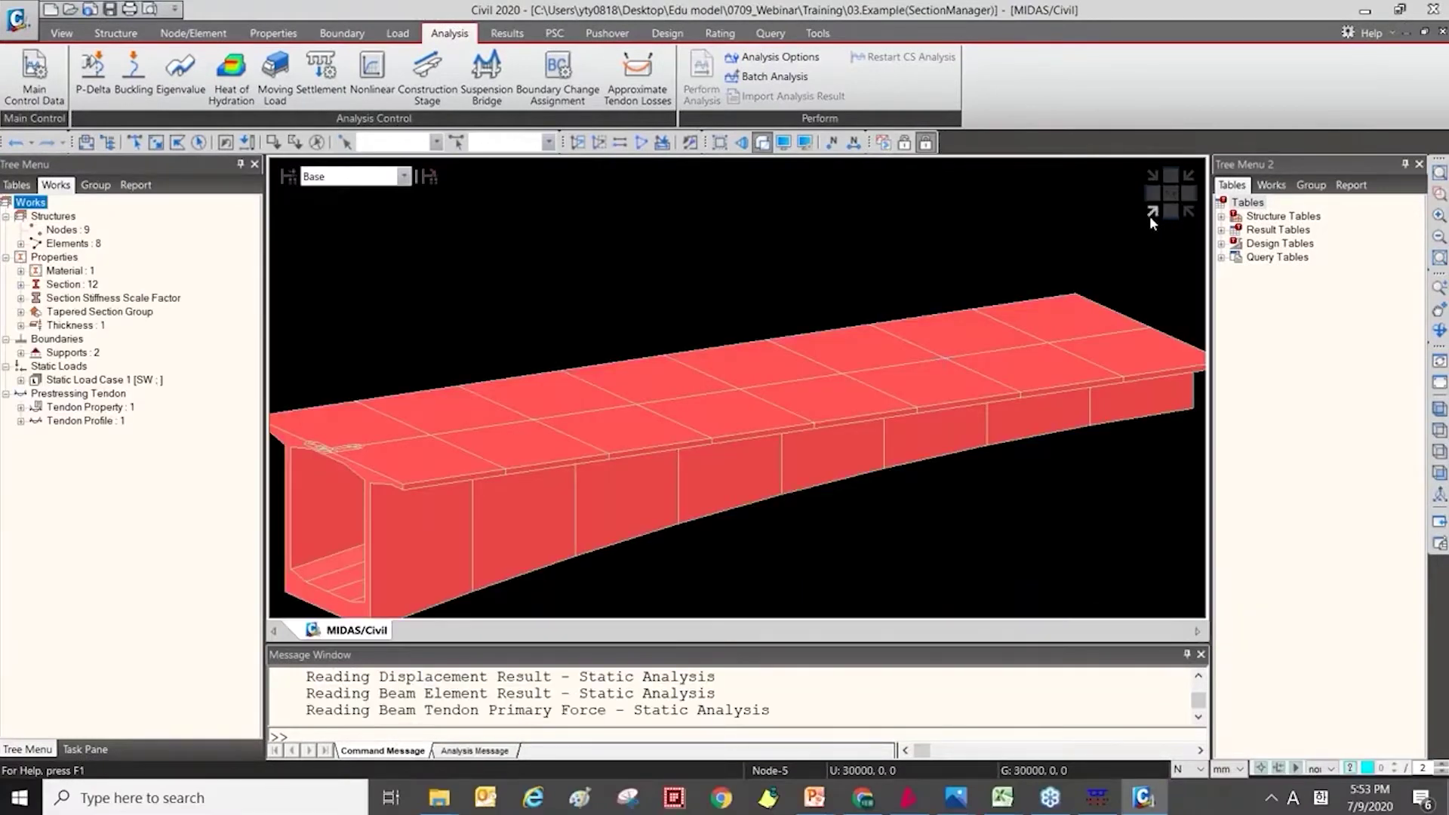
Show the whole girder in an isometric view and open the Section Manager in Reinforcements mode.
left_click(1151, 216)
scroll(939, 374, "down", 2)
middle_click_drag(801, 433, 686, 318, "ctrl")
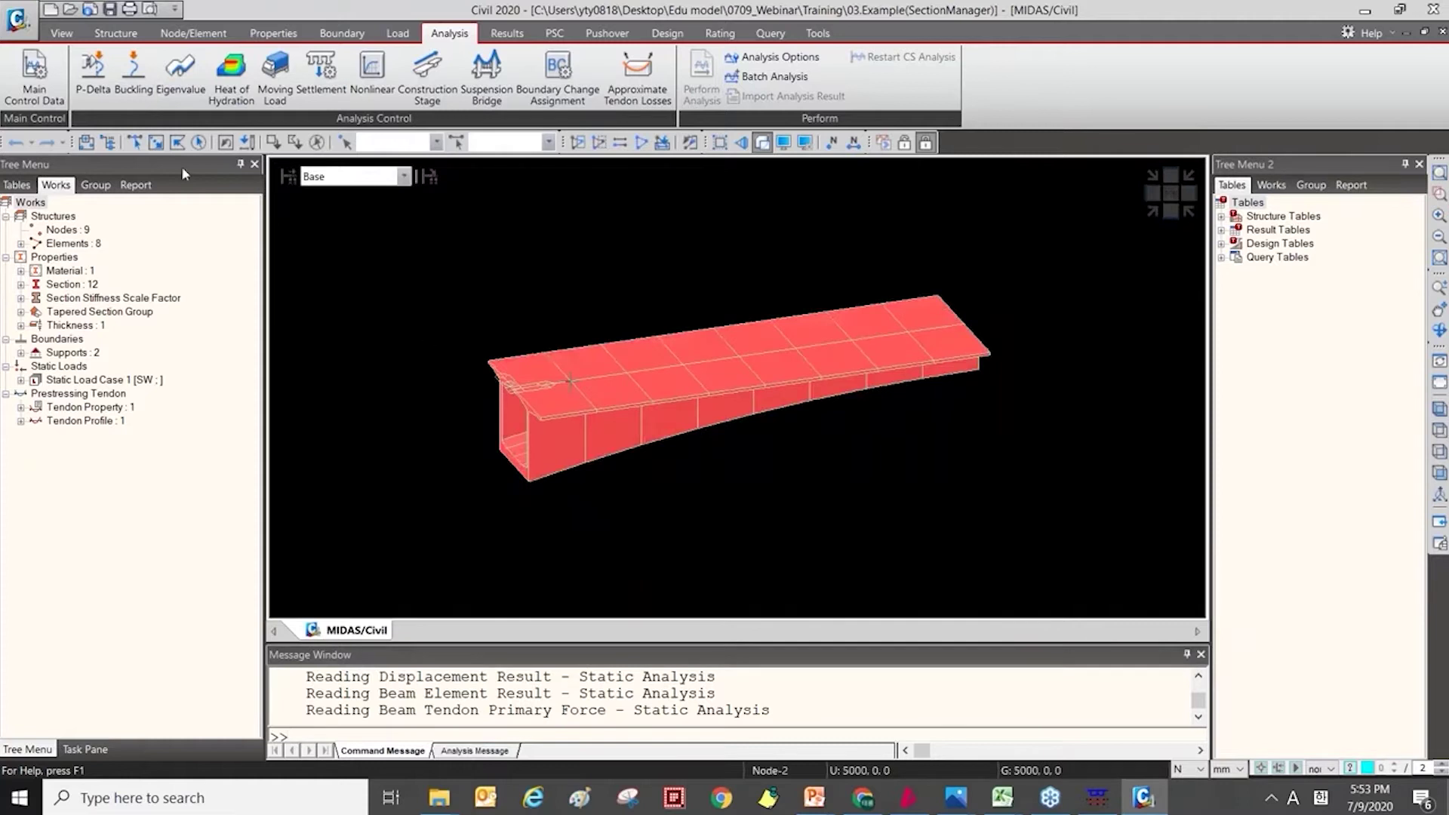
left_click(302, 38)
left_click(397, 97)
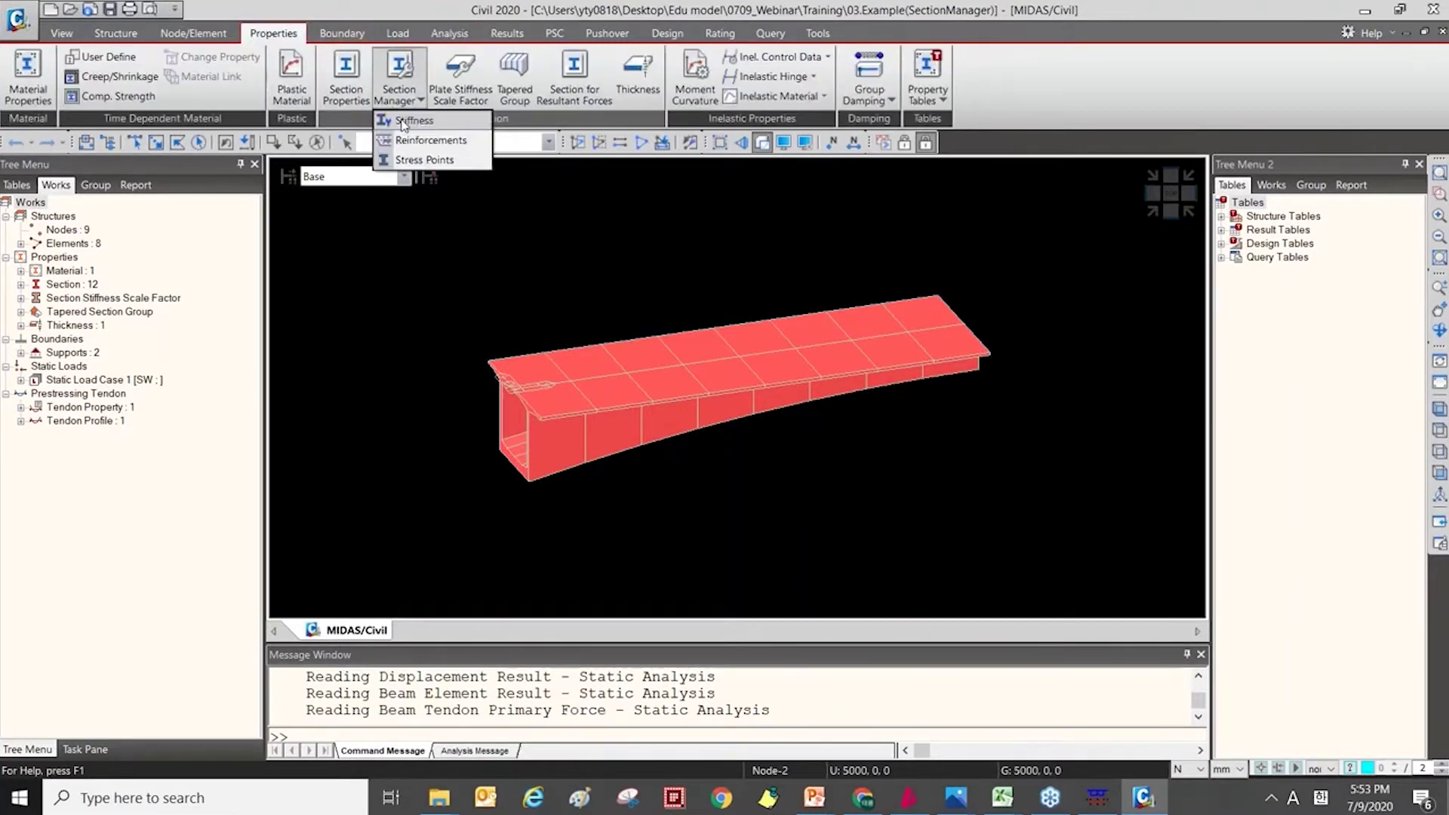
left_click(401, 142)
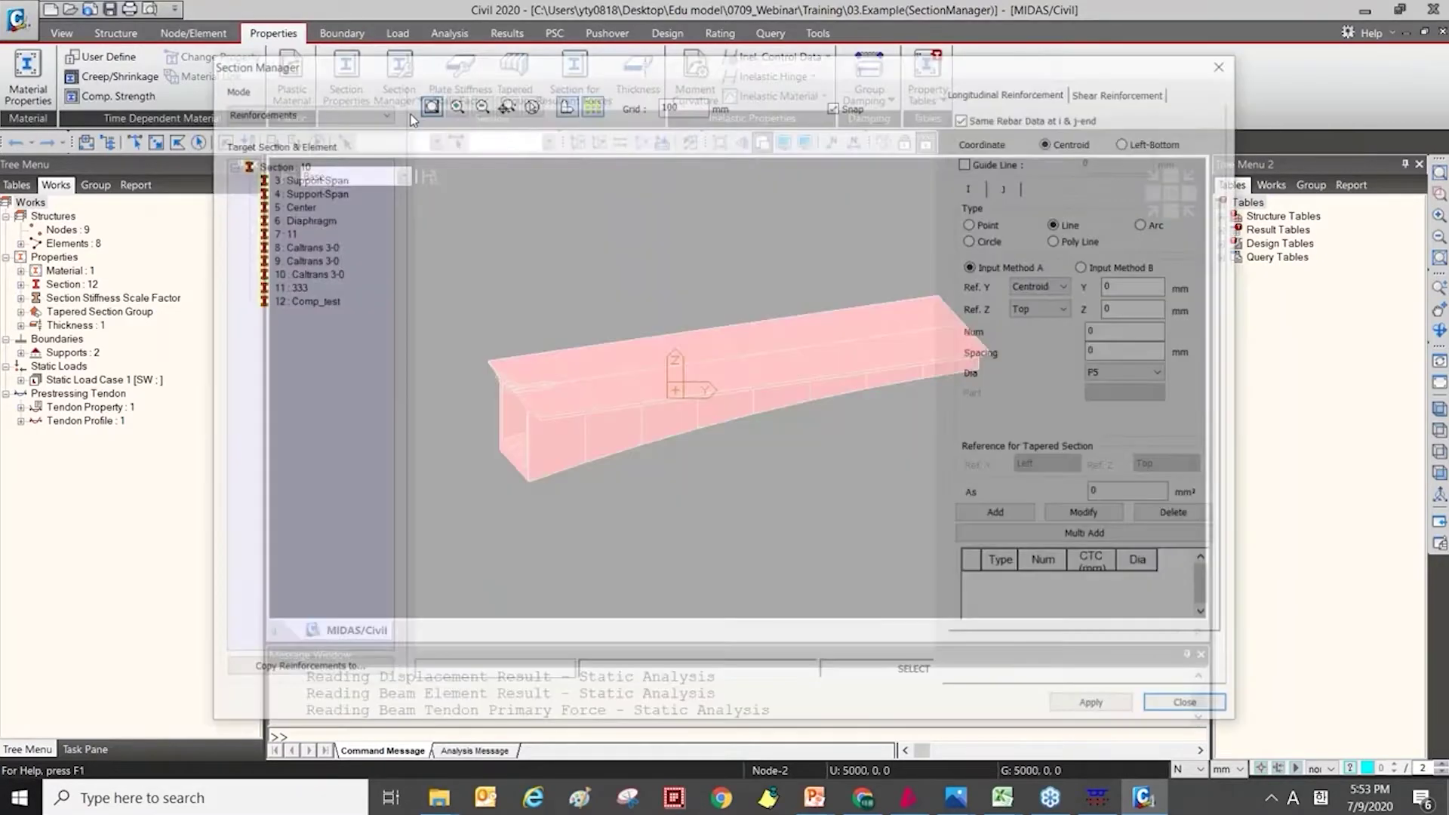
In Reinforcements mode, review the Support-Span and Diaphragm sections and compare Input Methods A and B for line rebar.
left_click(291, 112)
left_click(279, 141)
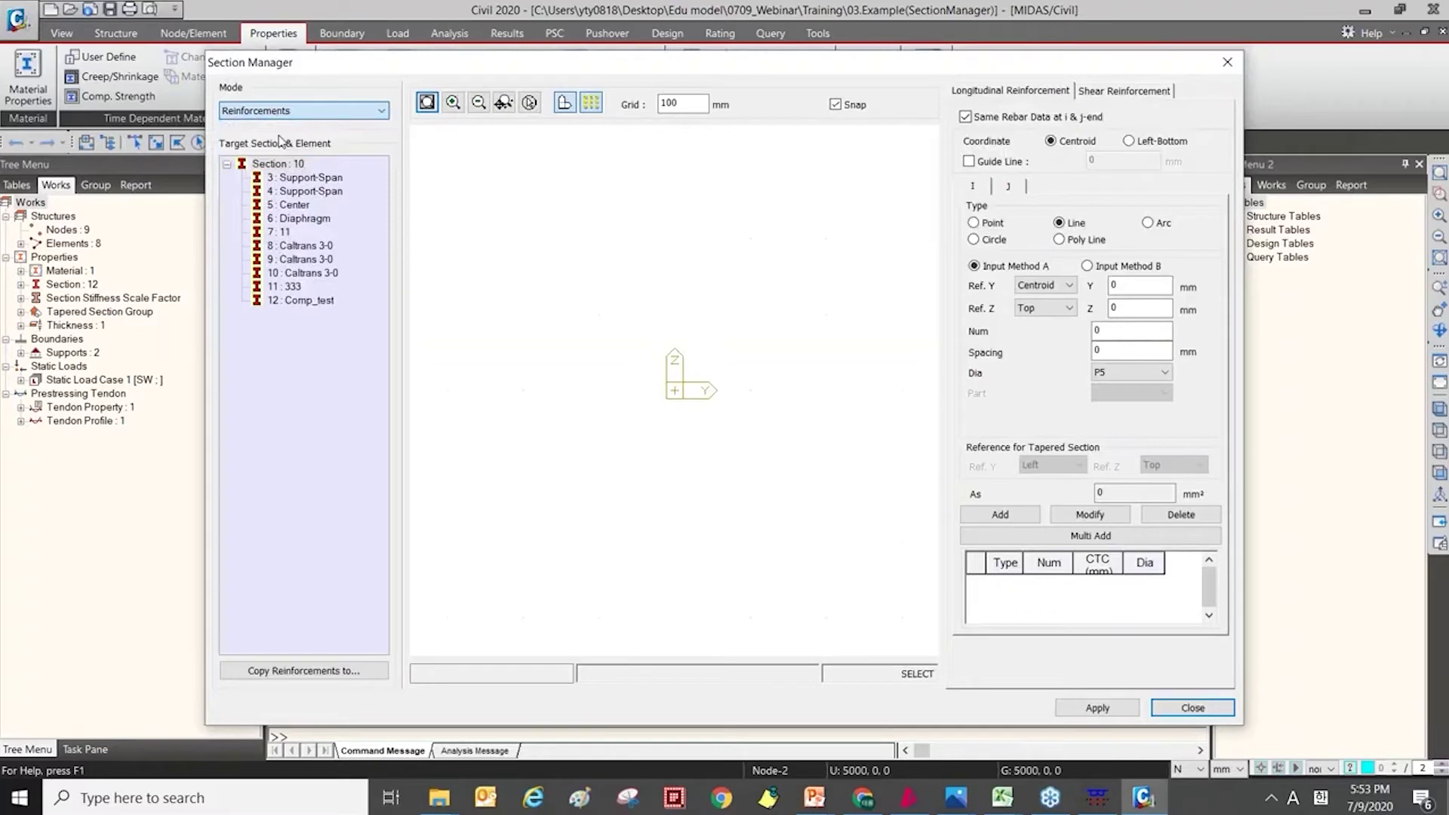
left_click(300, 178)
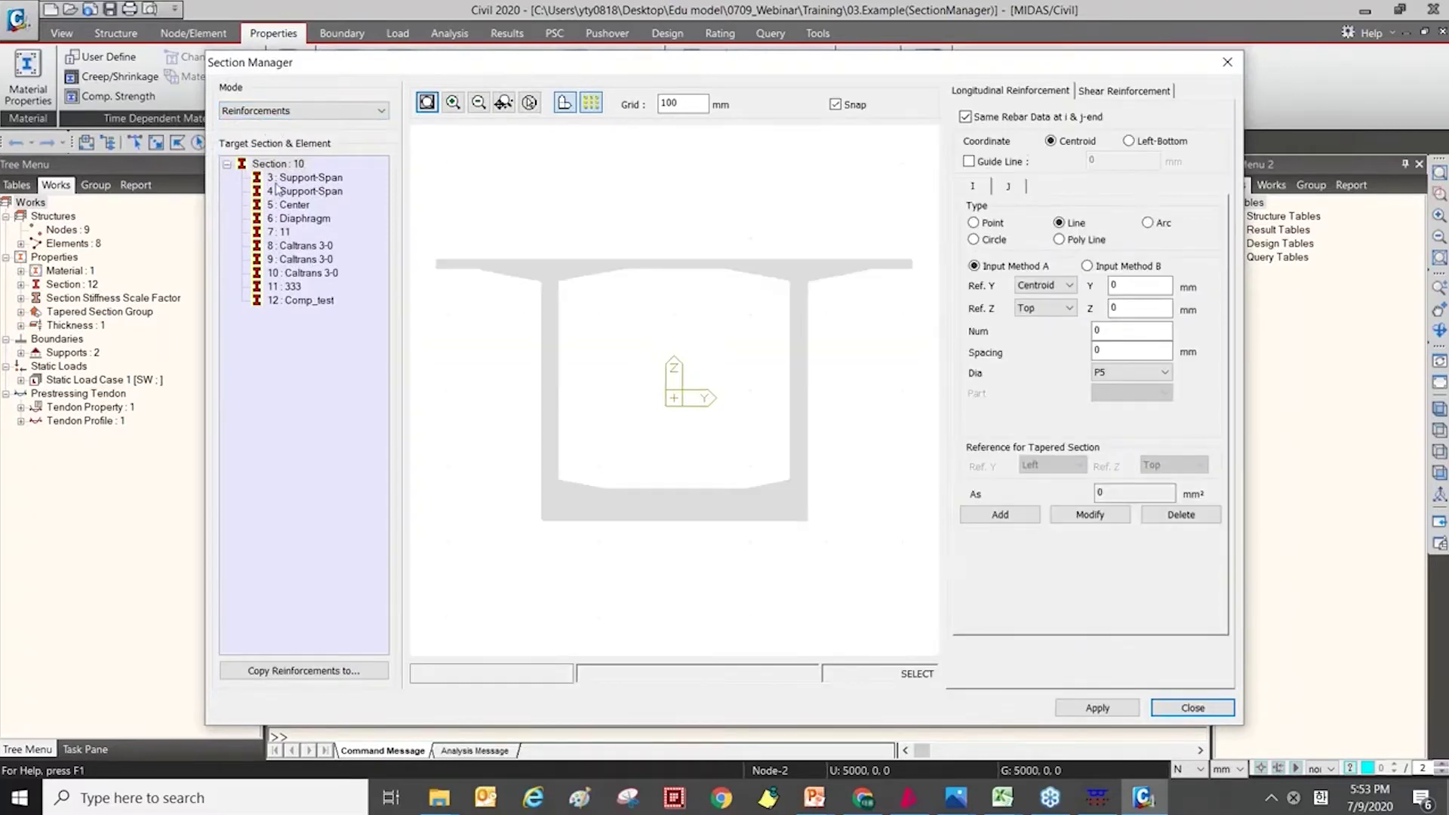
left_click(298, 218)
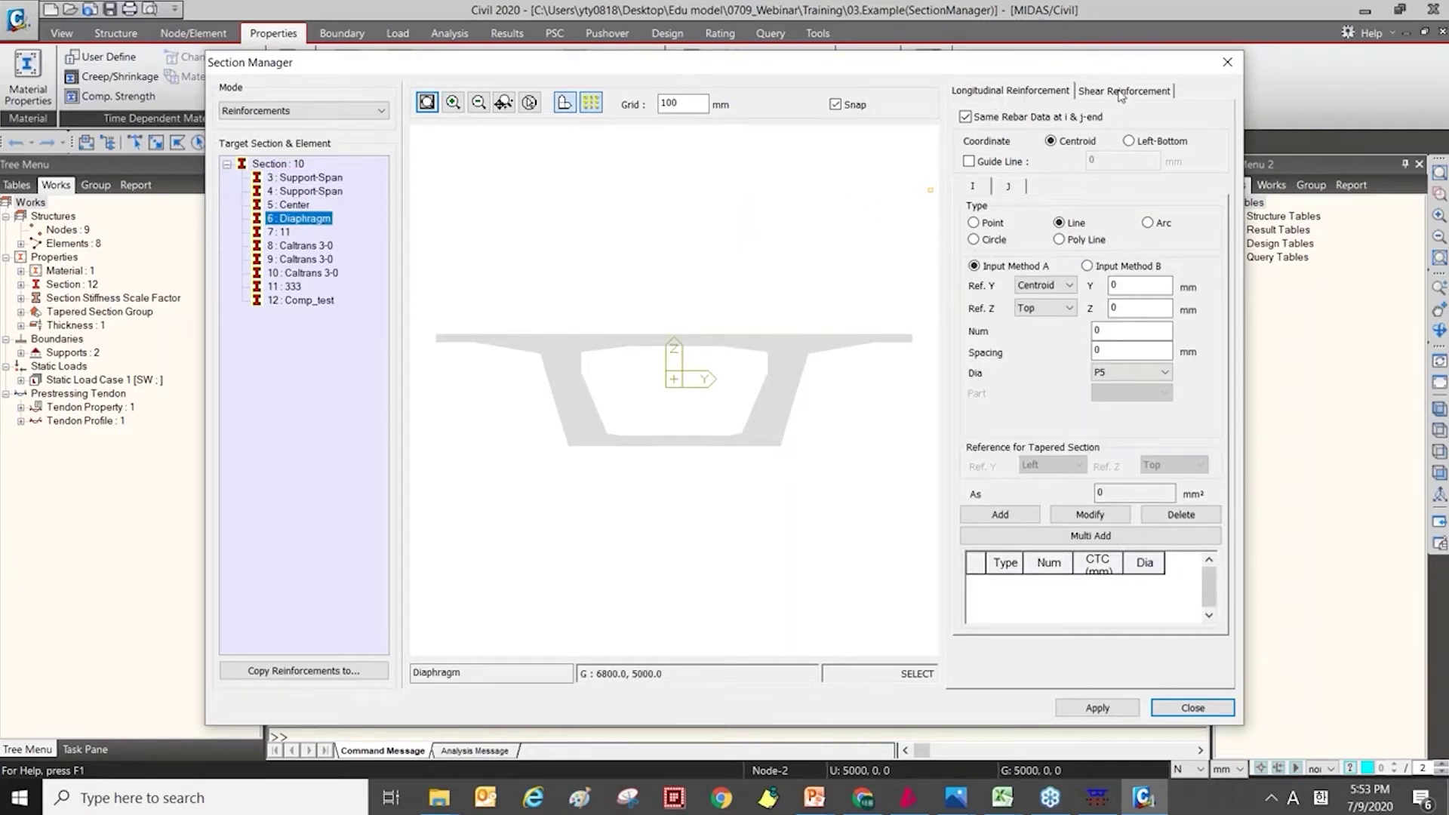
left_click(1088, 266)
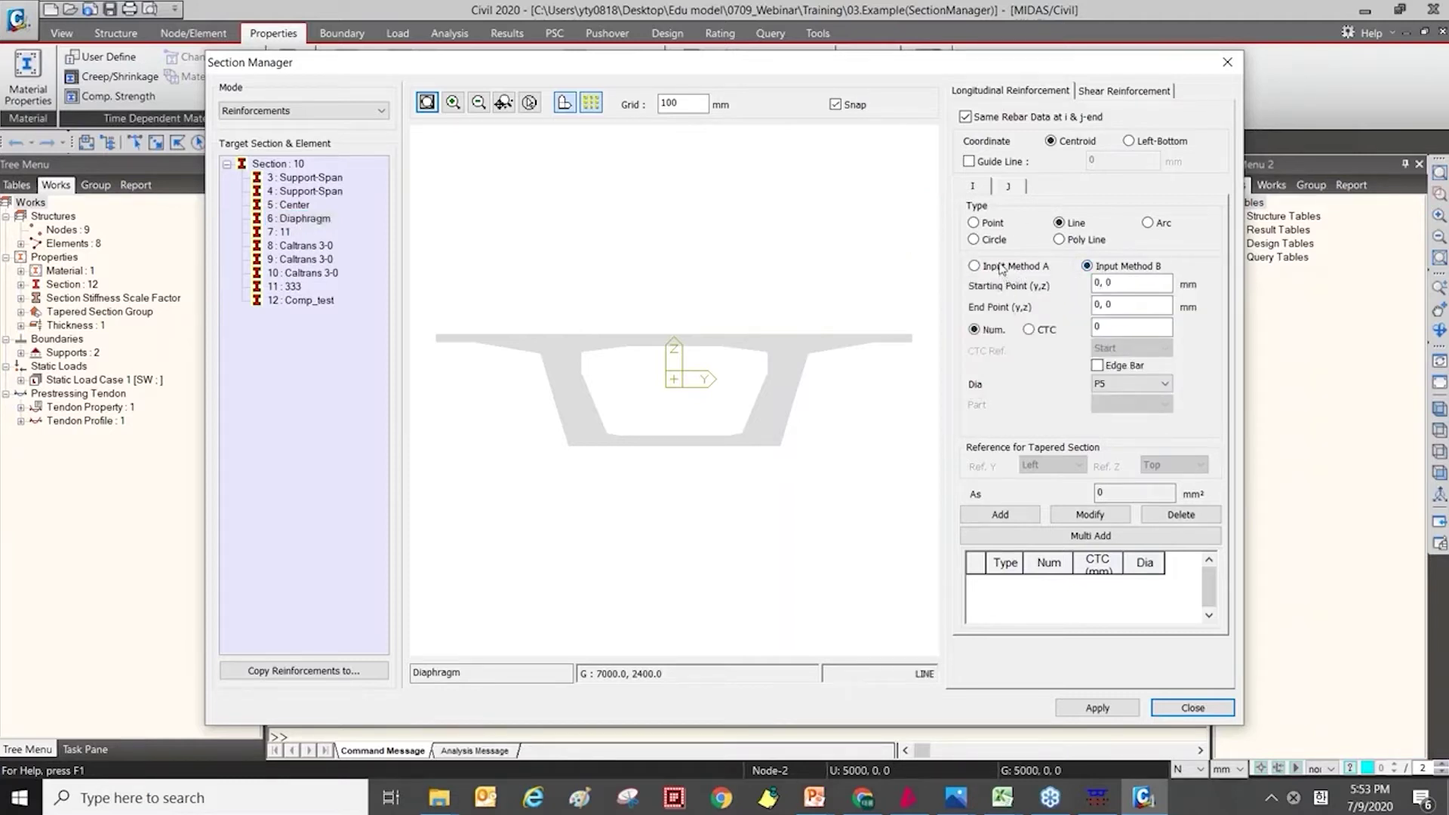
left_click(1002, 268)
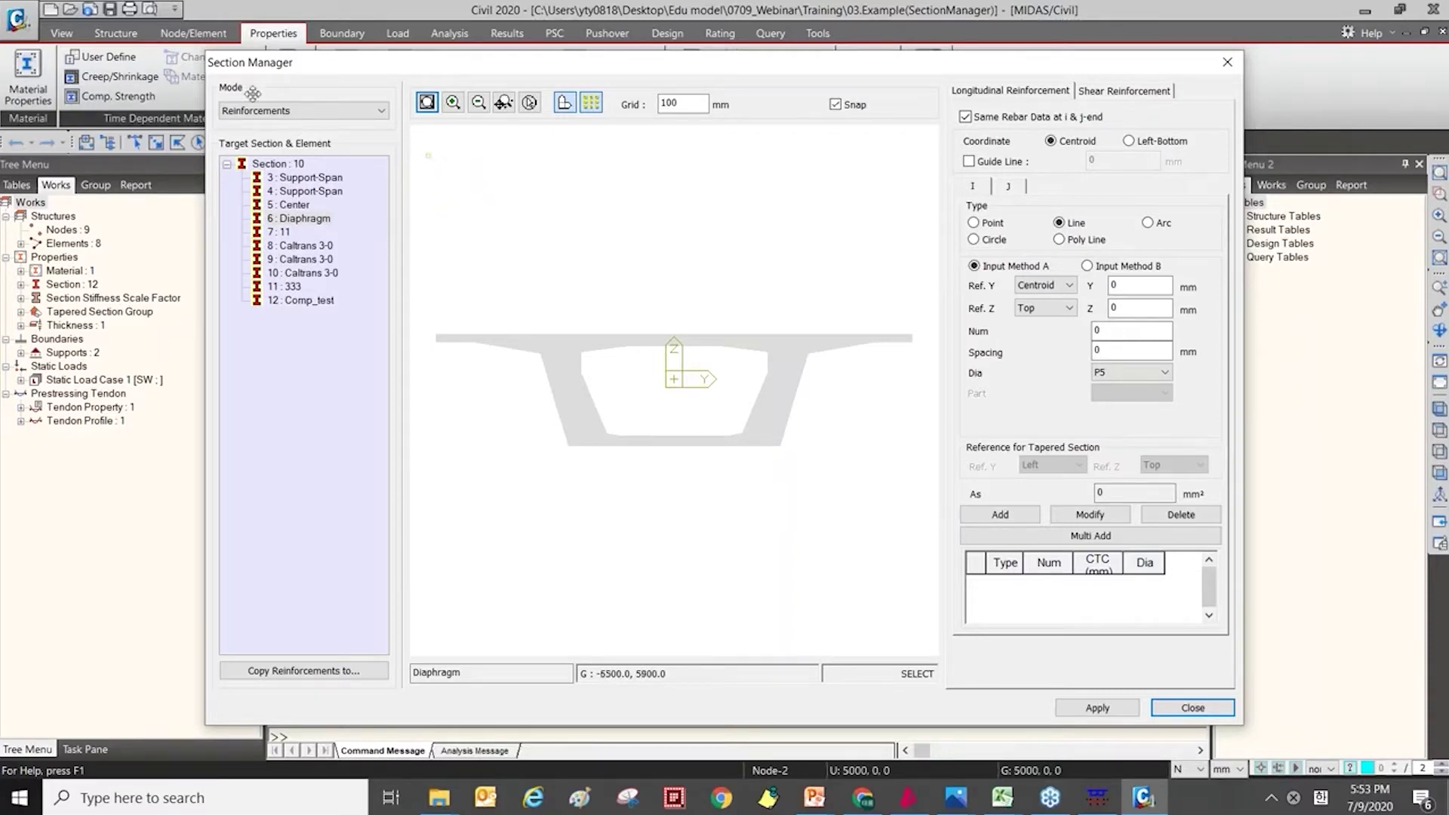
Inspect the Center section in Reinforcements mode and close the Section Manager.
left_click(364, 113)
left_click(361, 140)
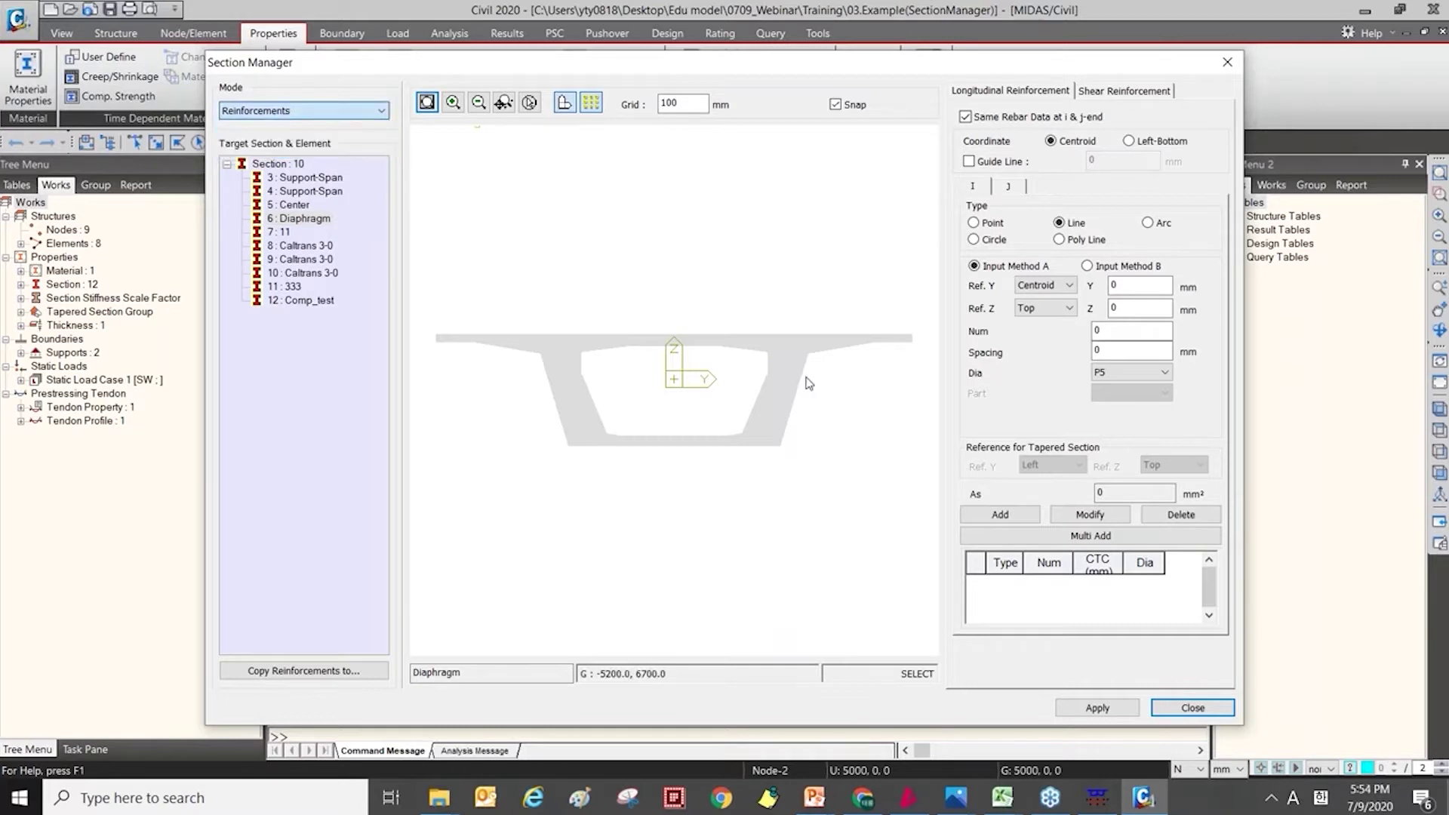
left_click(306, 205)
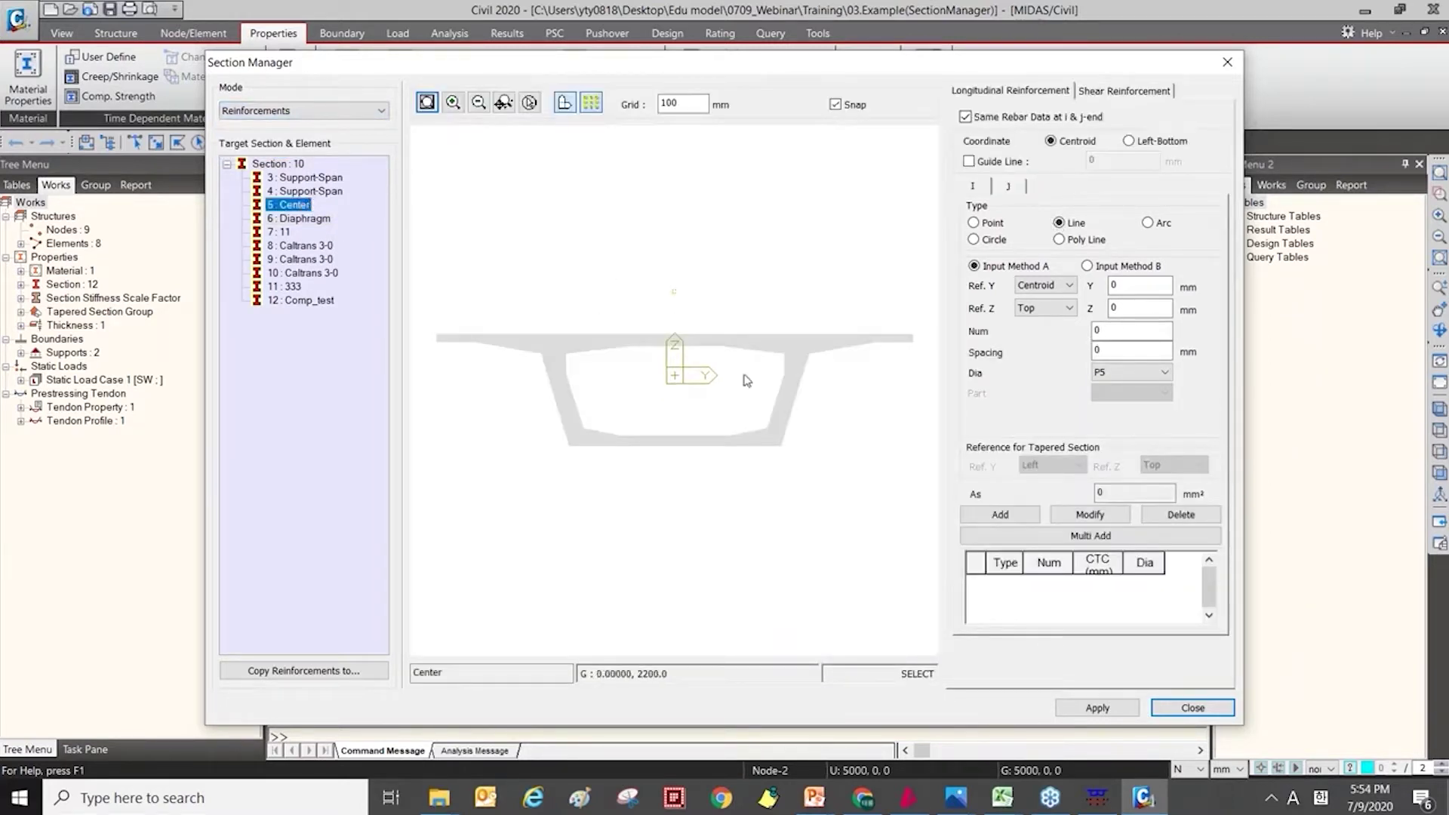
left_click(1194, 714)
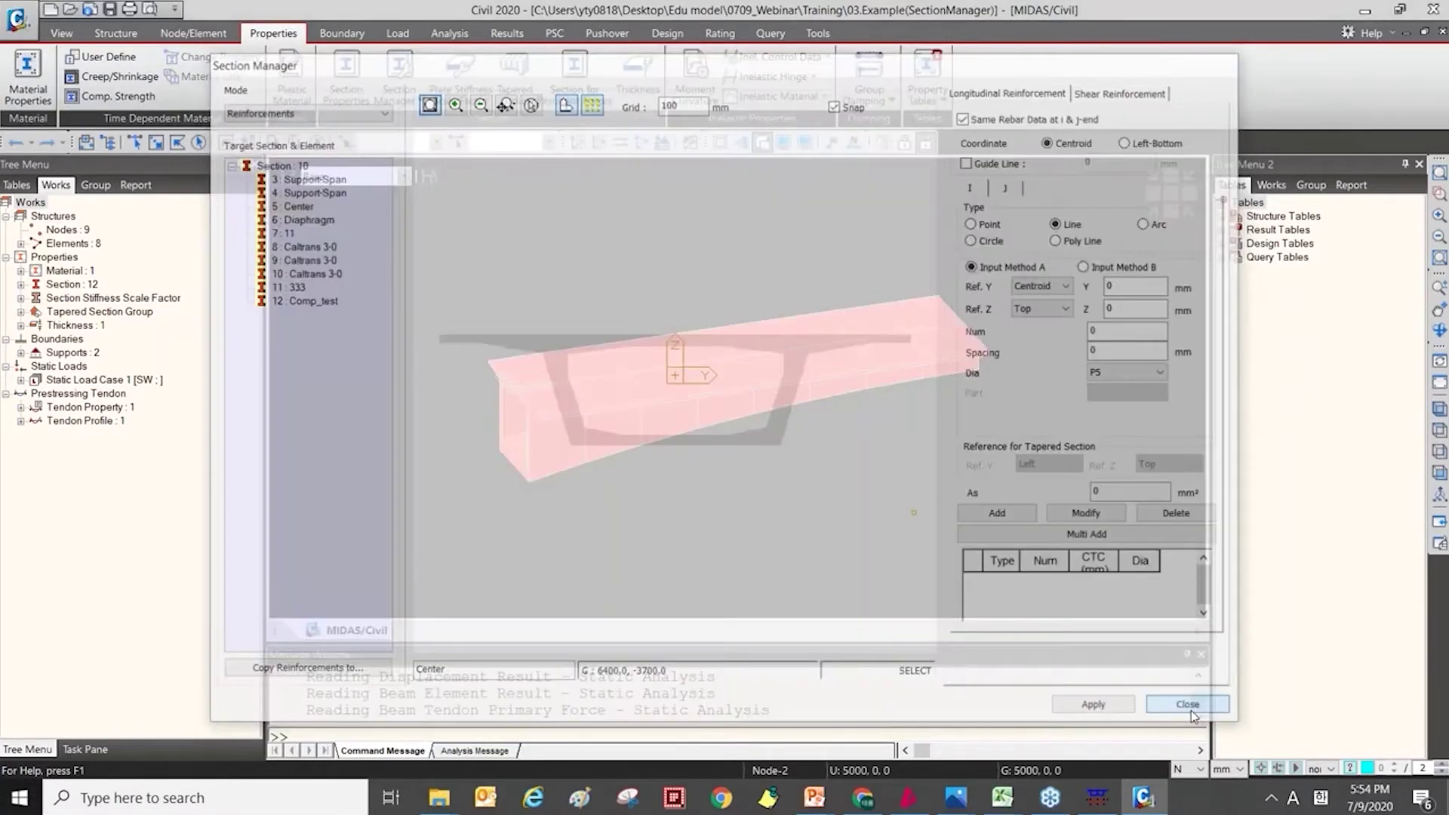
Review the Consider Reinforcement for Section Stiffness Calculation option in the Main Control Data and close it without changes.
left_click(450, 34)
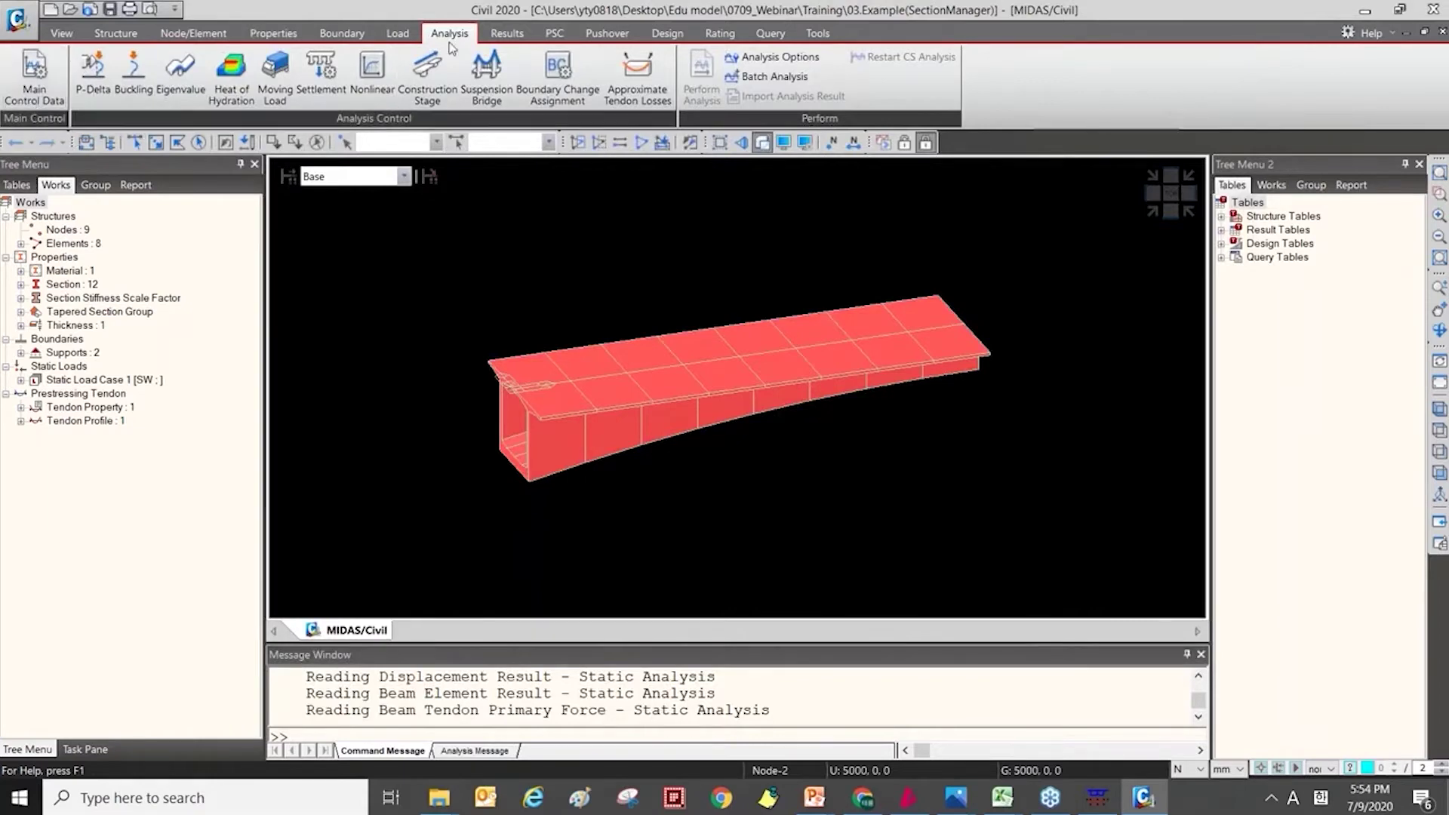
left_click(18, 91)
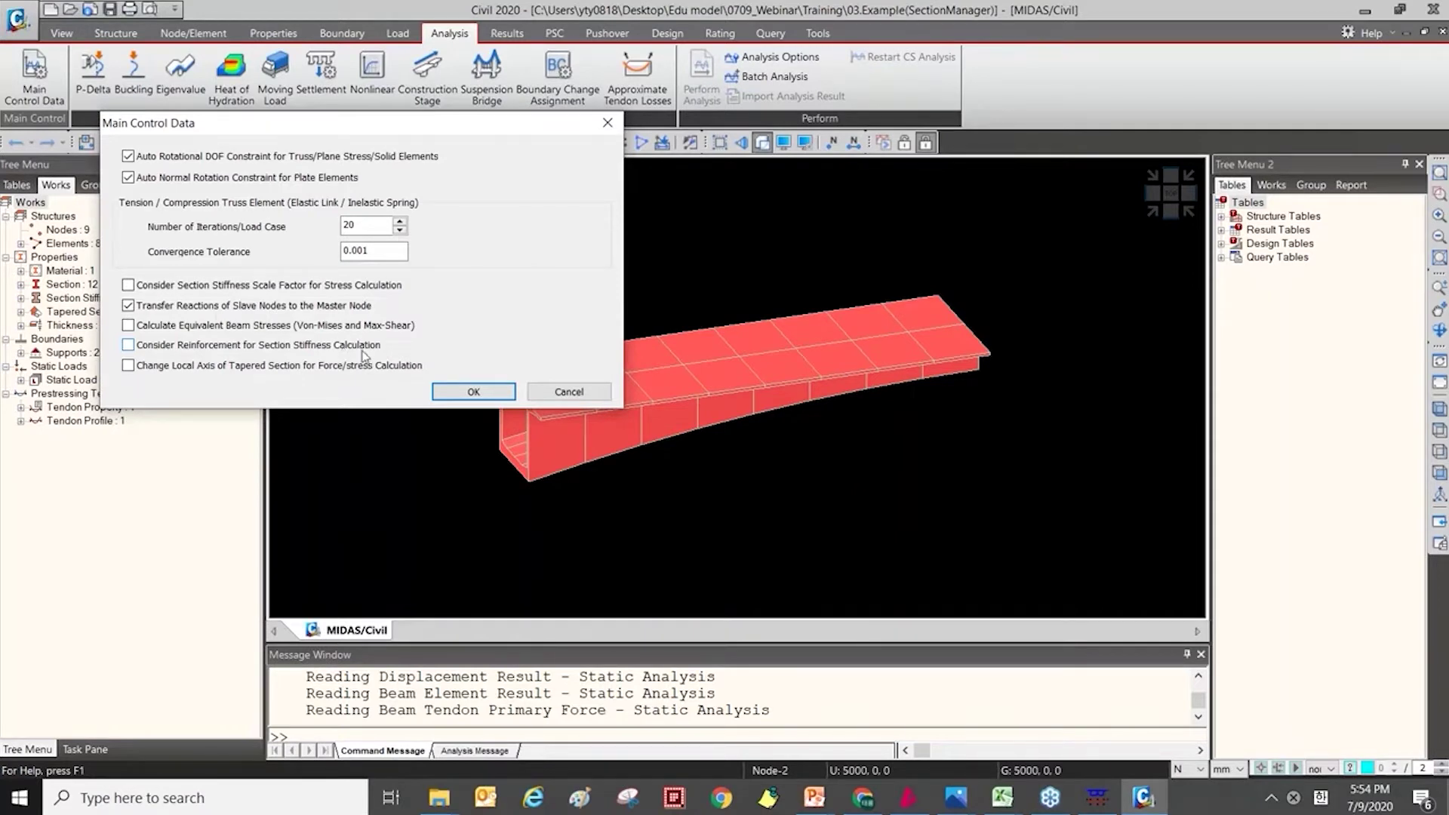
left_click(584, 392)
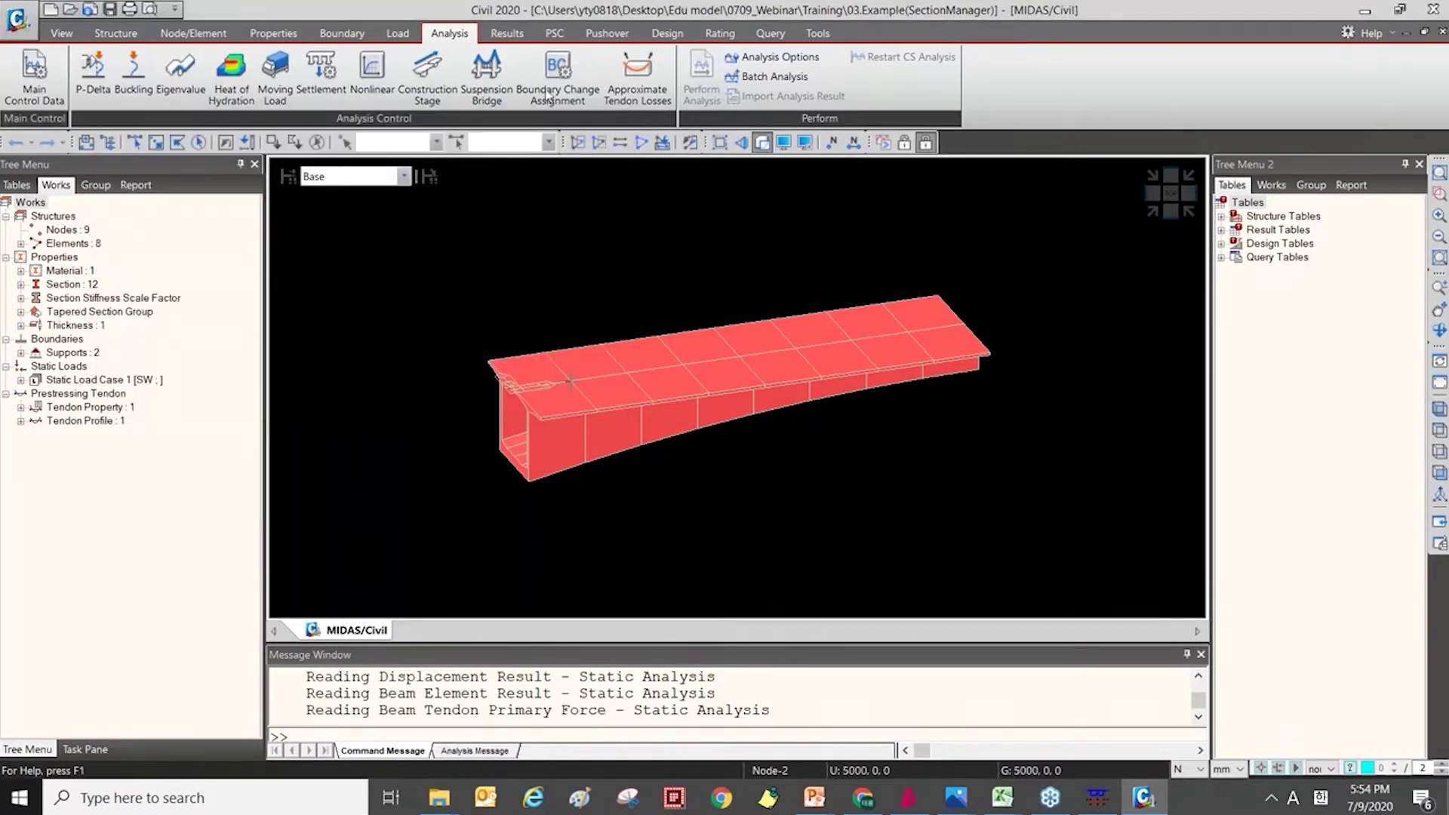
Open the Section Manager in Stress Points mode and examine the stress points of the Diaphragm and both Support-Span sections.
left_click(343, 34)
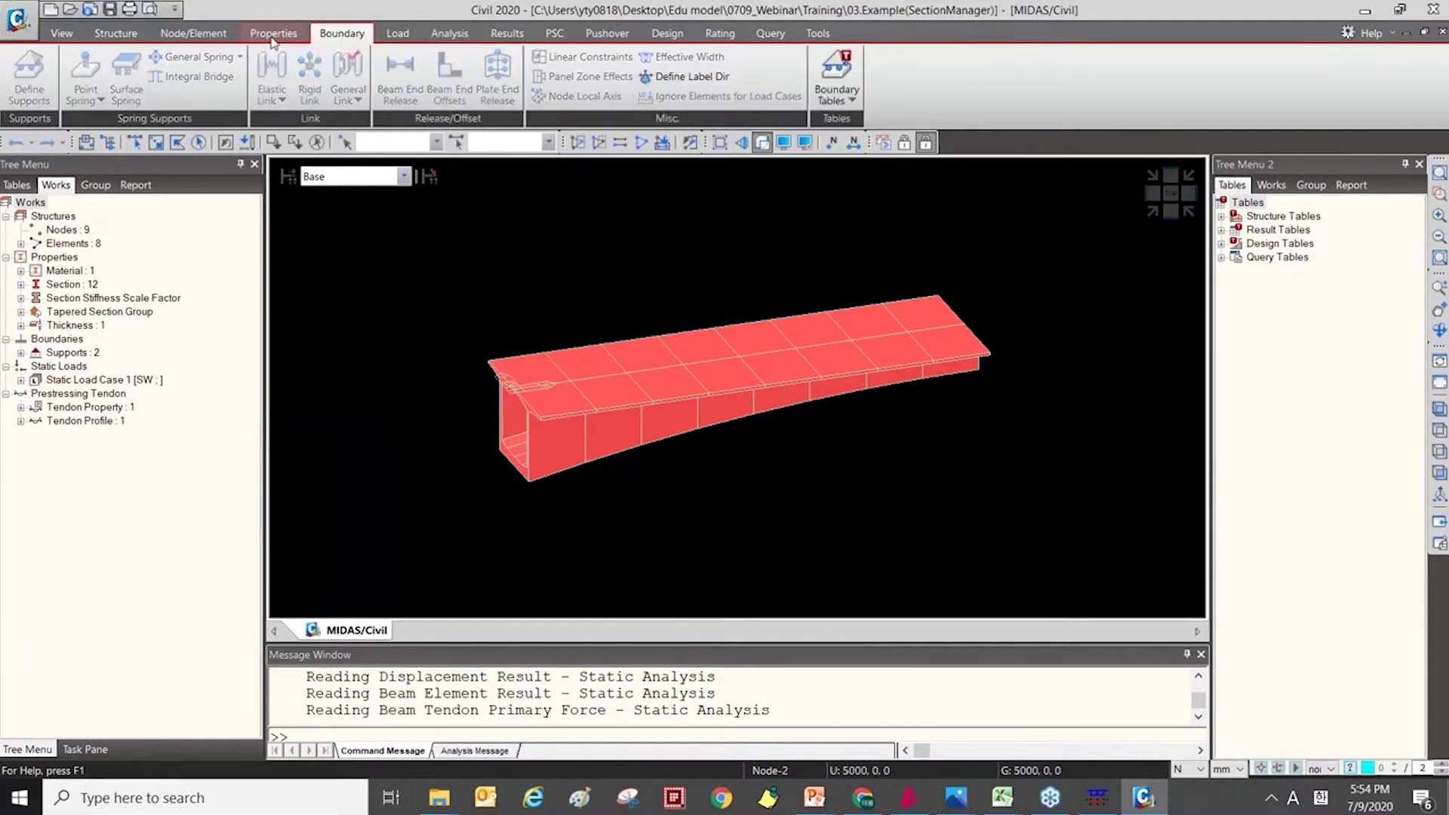
left_click(273, 34)
left_click(400, 96)
left_click(409, 161)
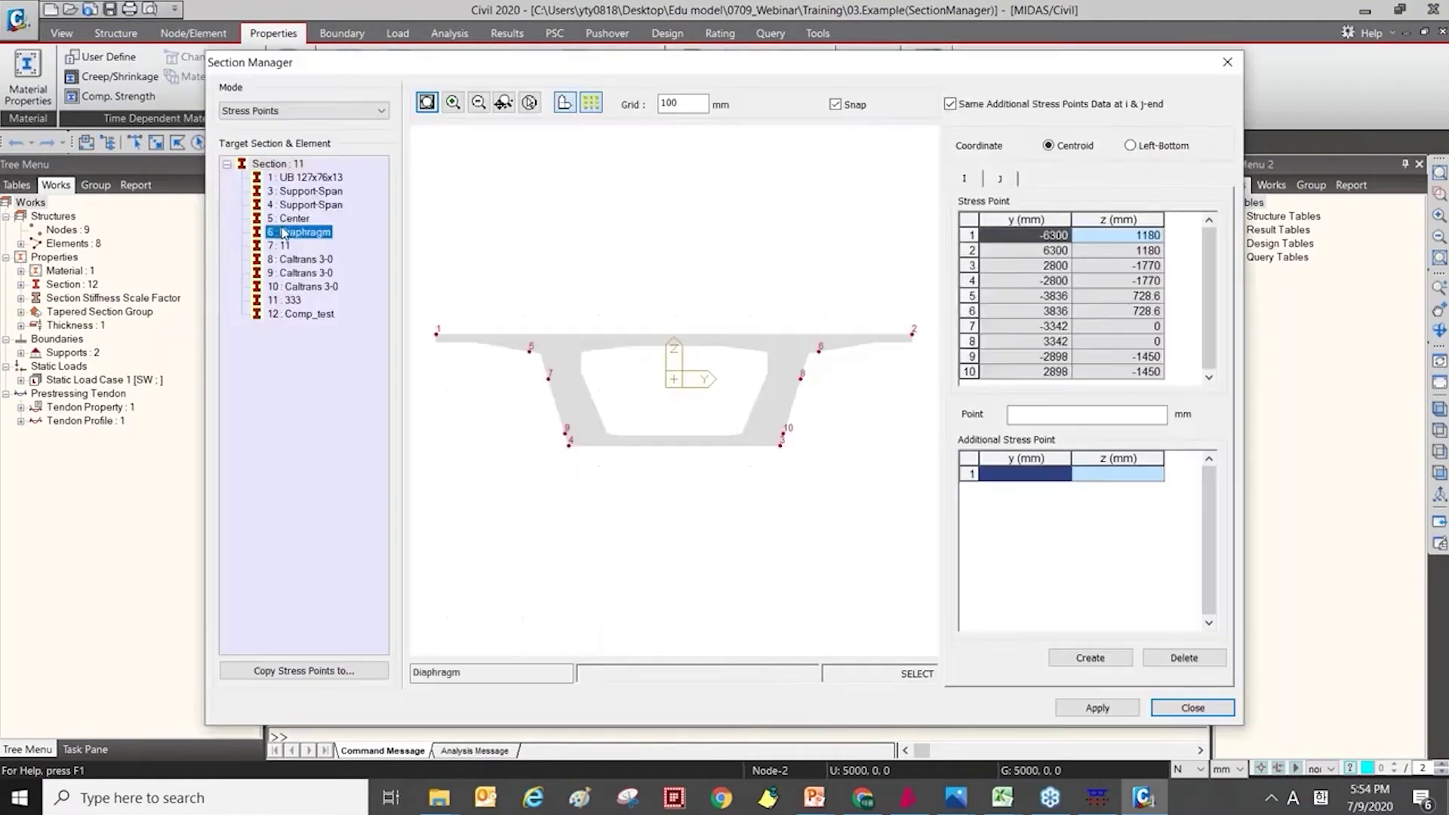
left_click(295, 205)
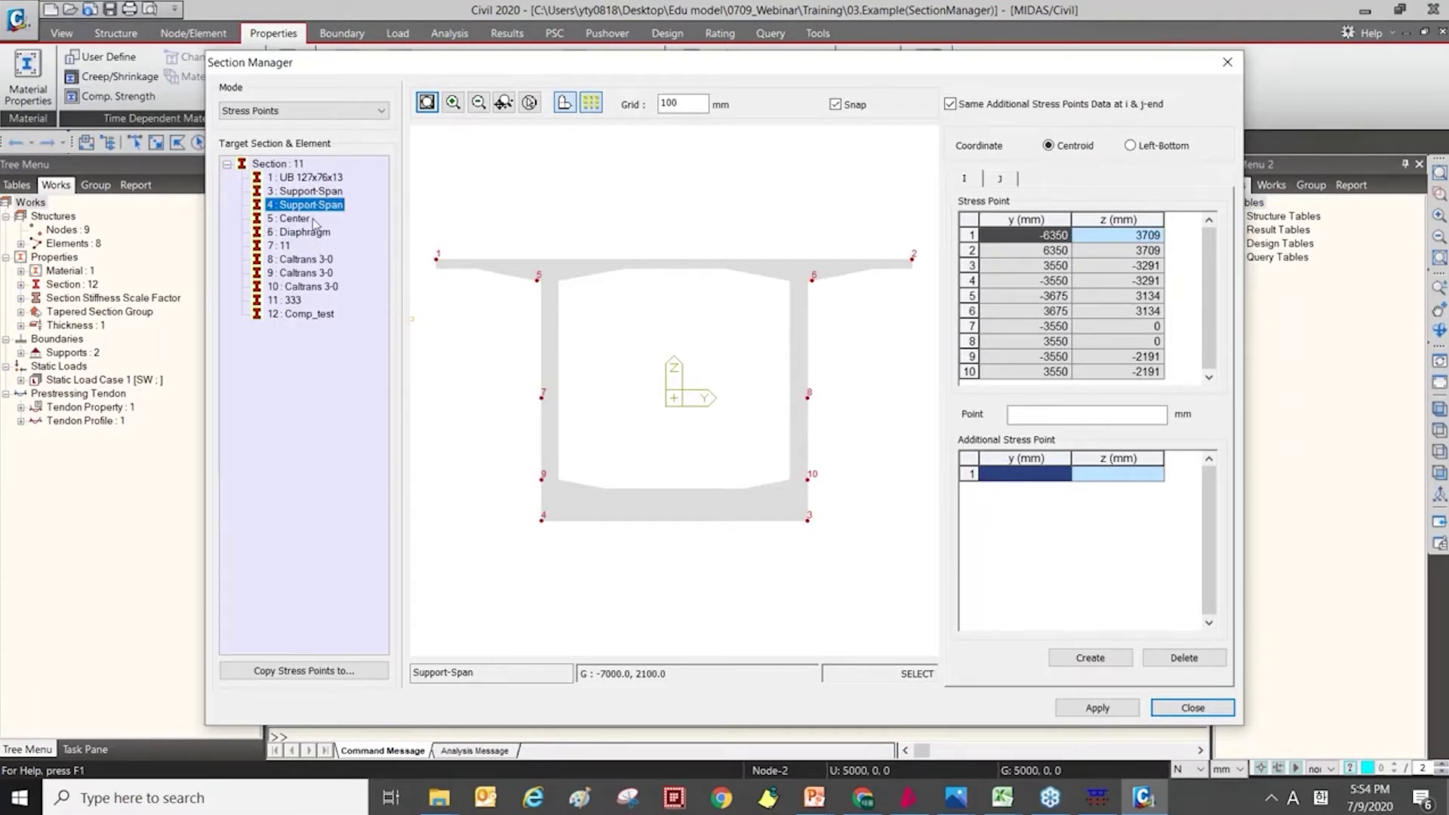
left_click(313, 195)
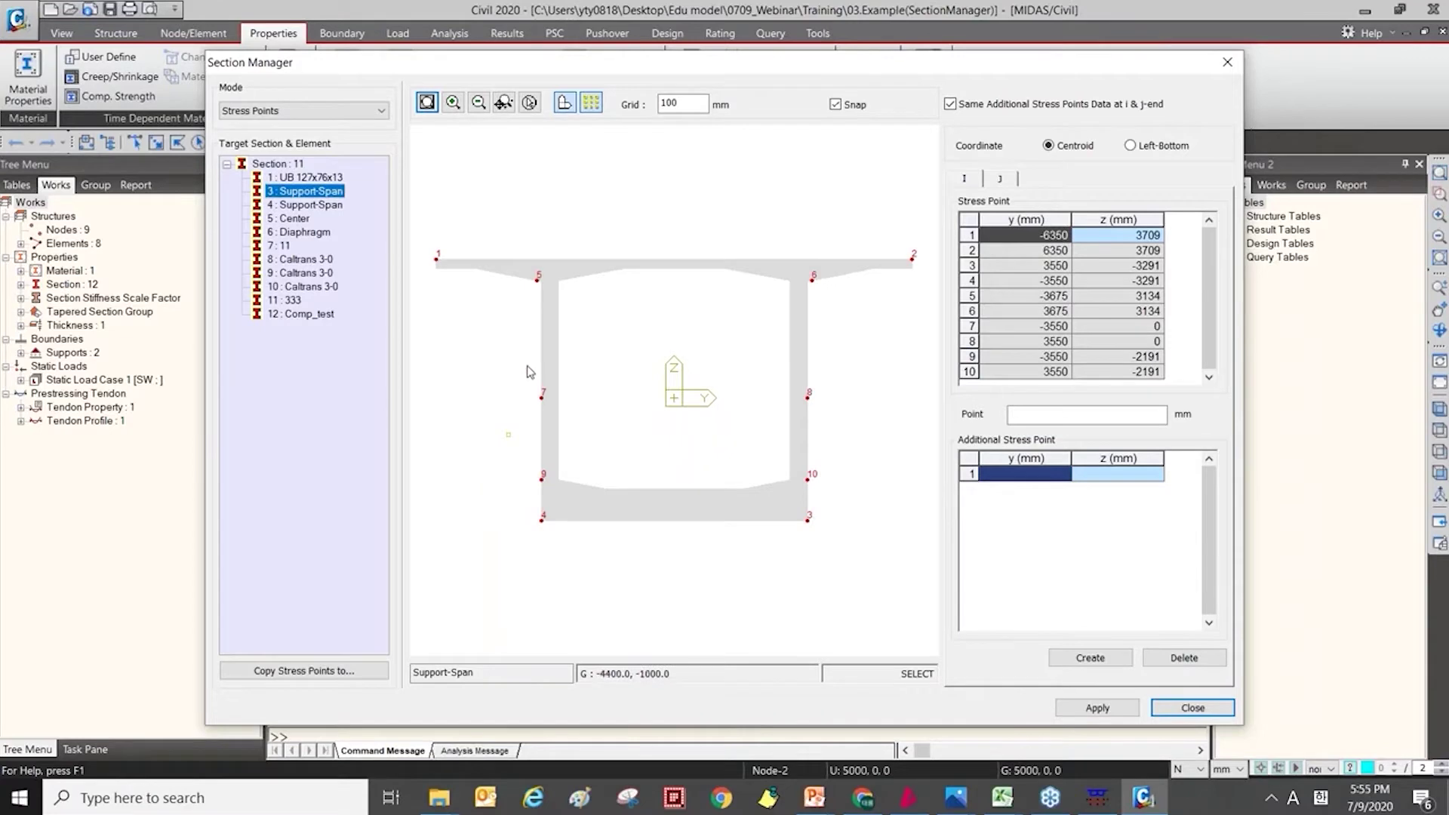
Compare the stress points of Support-Span section 4 with those of UB 127x76x13, and close the Section Manager.
left_click(288, 249)
left_click(318, 199)
left_click(321, 204)
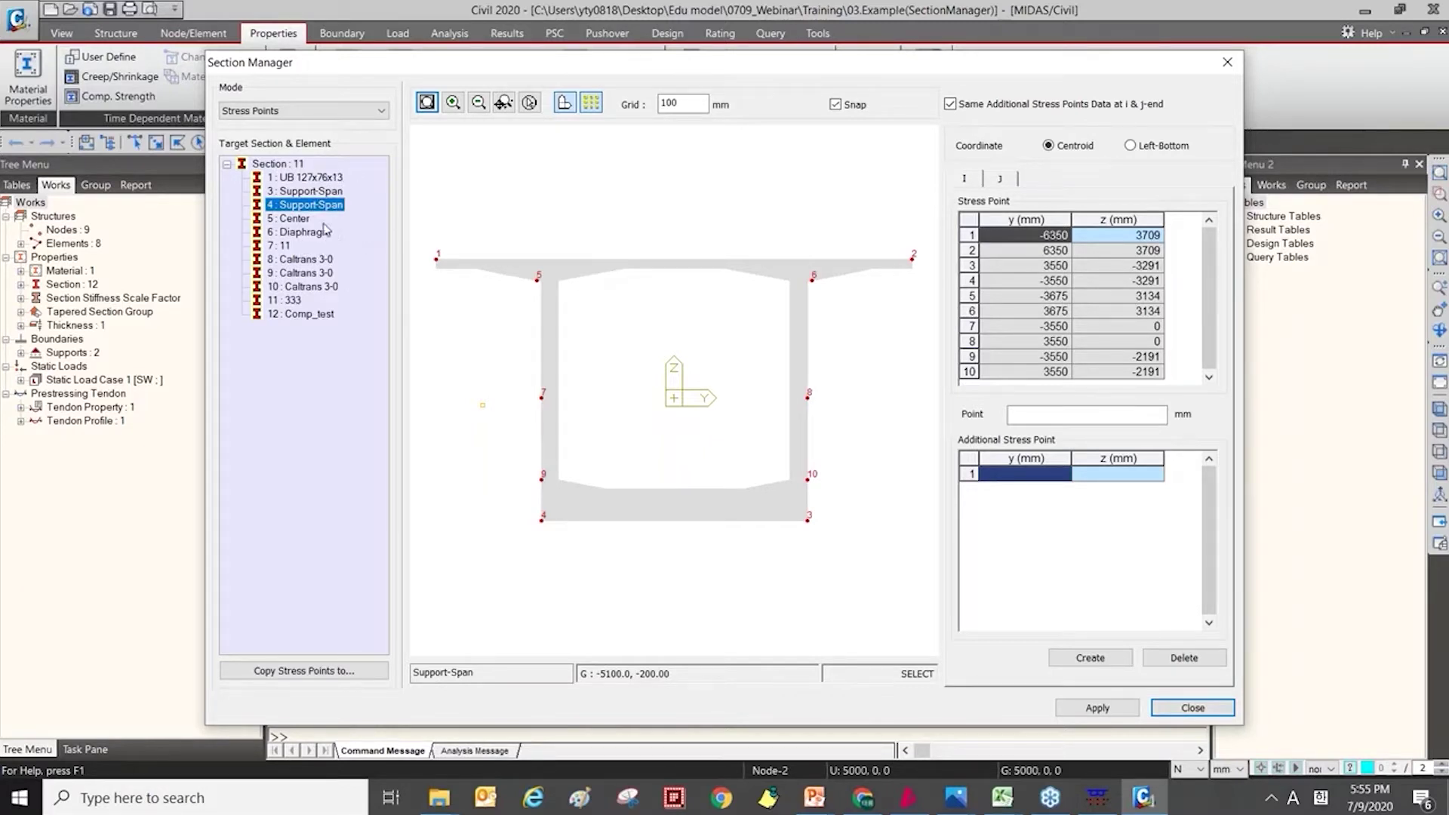
left_click(291, 177)
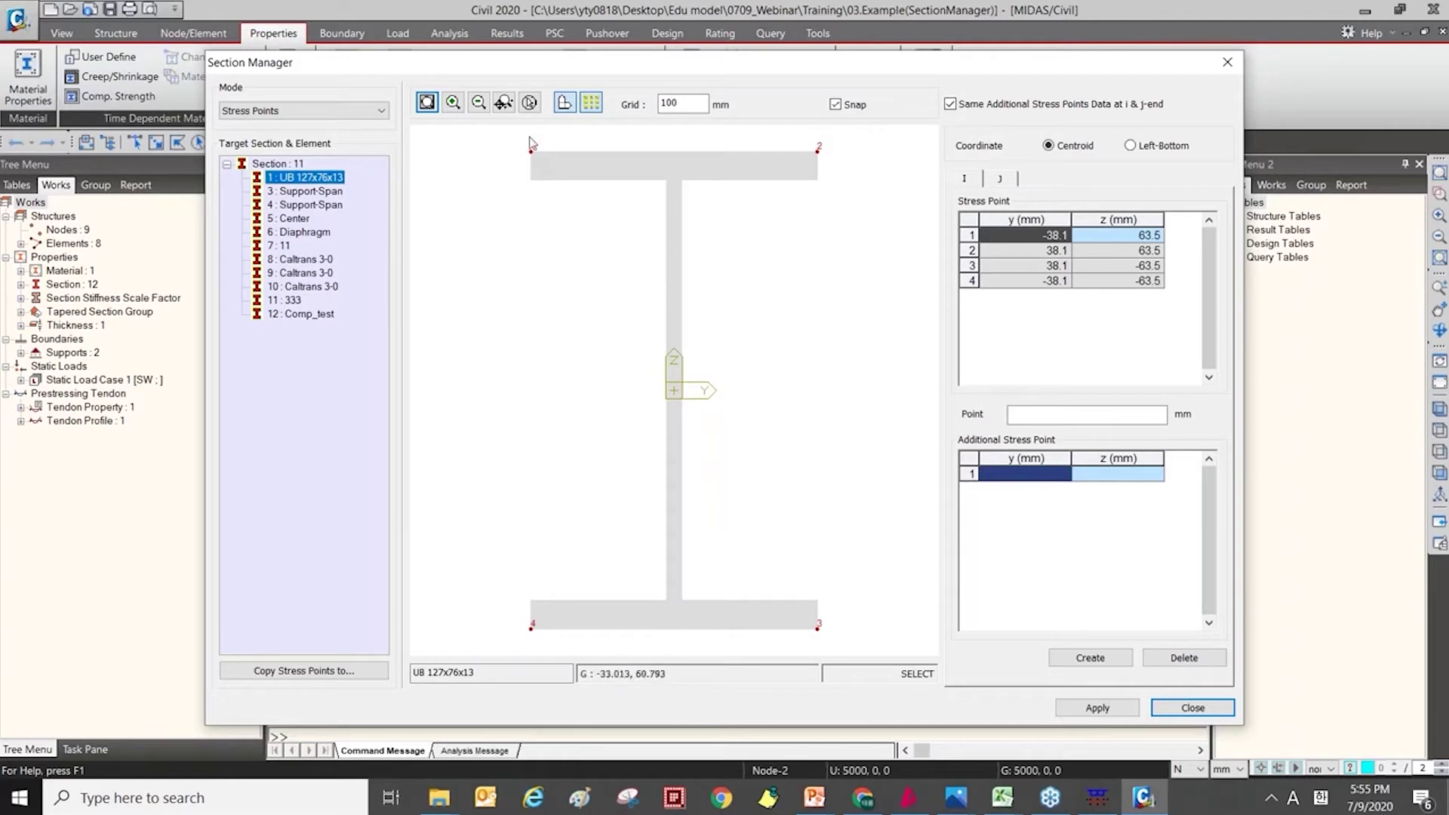
left_click(1179, 707)
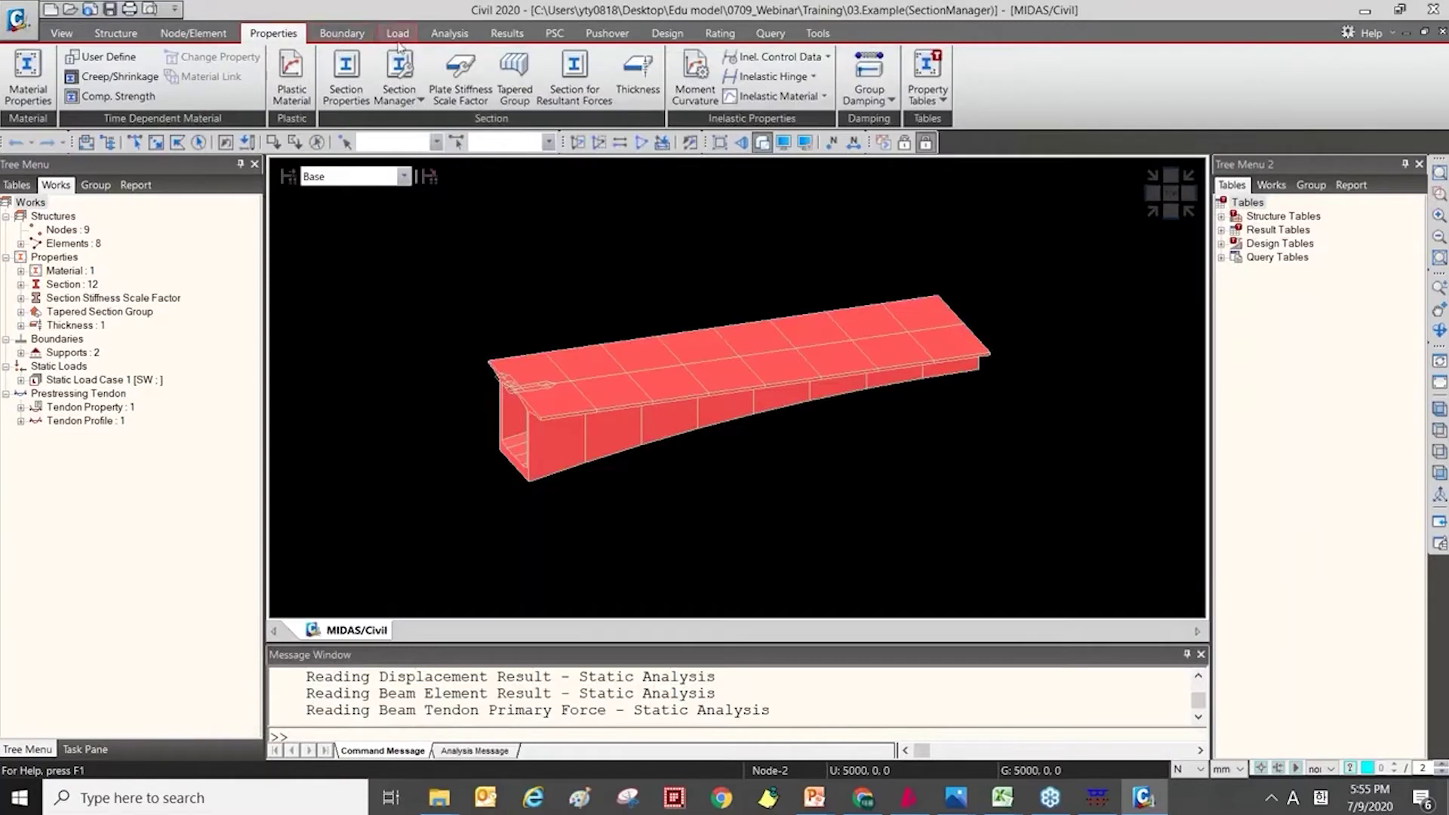
Look at the columns of the Beam Stresses result table, then return to the model view and close the Beam Stresses settings.
left_click(507, 33)
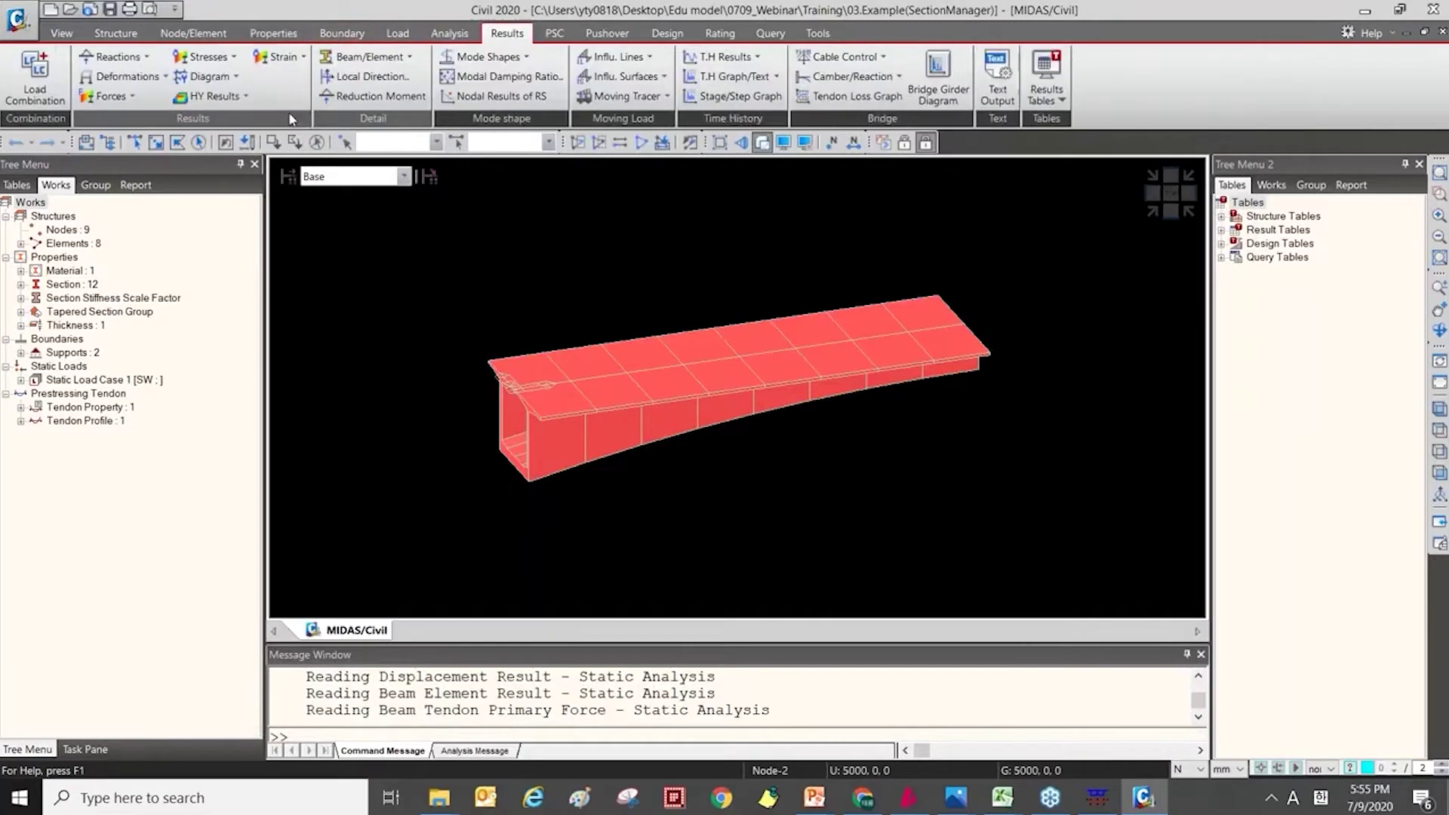
left_click(226, 58)
left_click(228, 101)
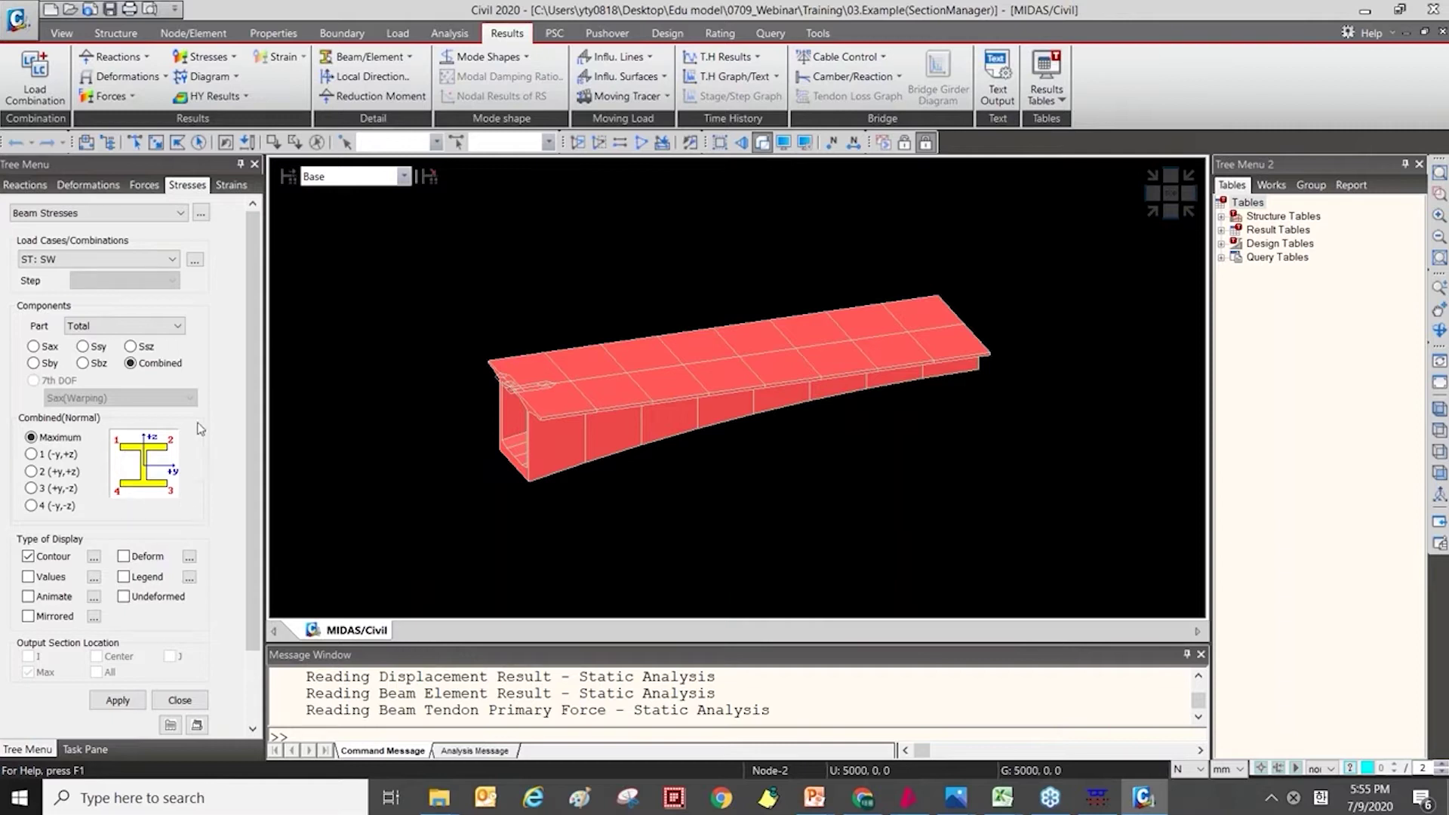
left_click(201, 213)
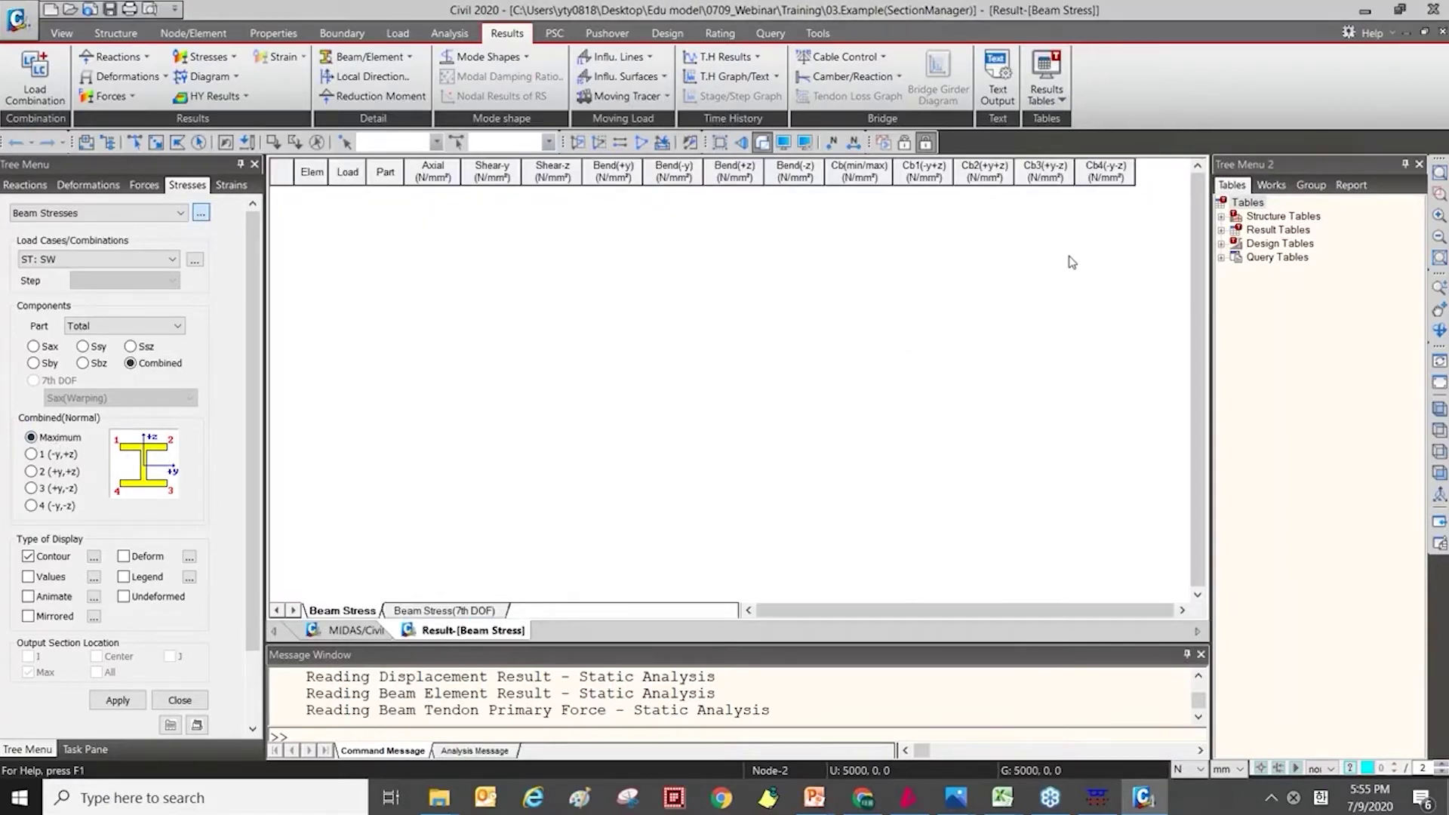
left_click(887, 531)
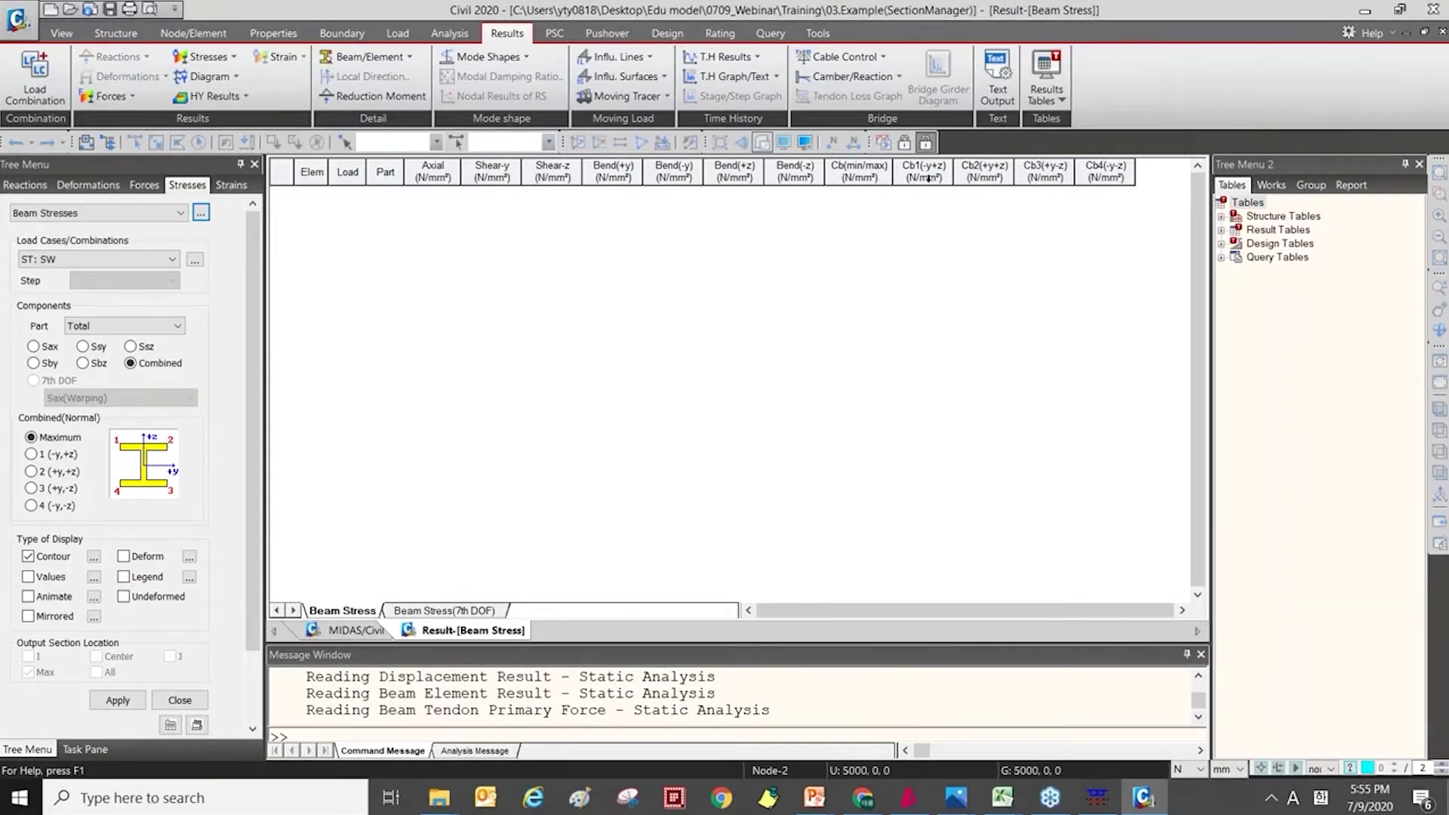
left_click(351, 631)
left_click(180, 700)
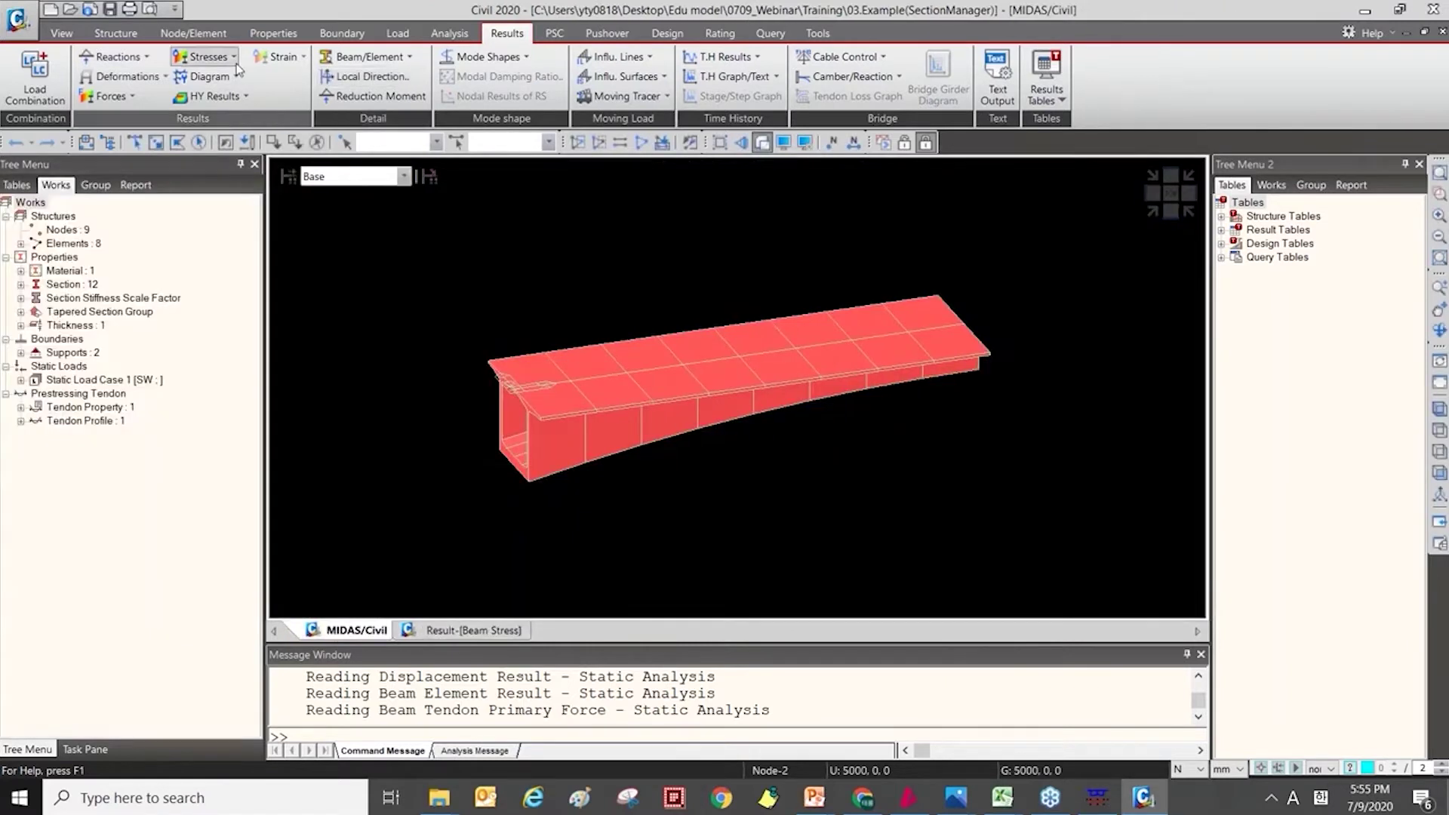
Tabulate the PSC beam stresses of elements 1to8 for load case SW(ST), parts i and j, at section positions Pos-1 to Pos-10.
left_click(202, 57)
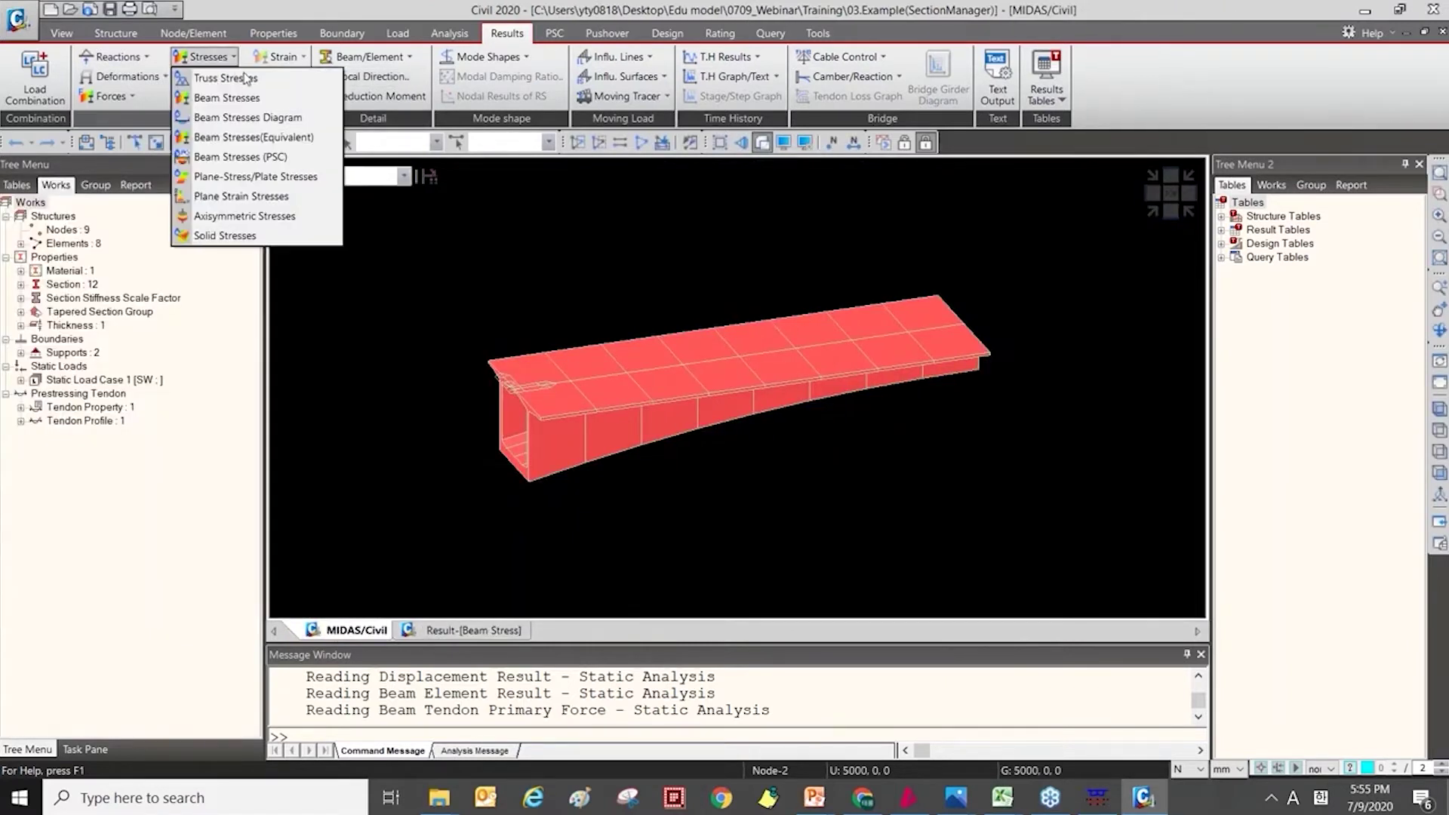
left_click(240, 160)
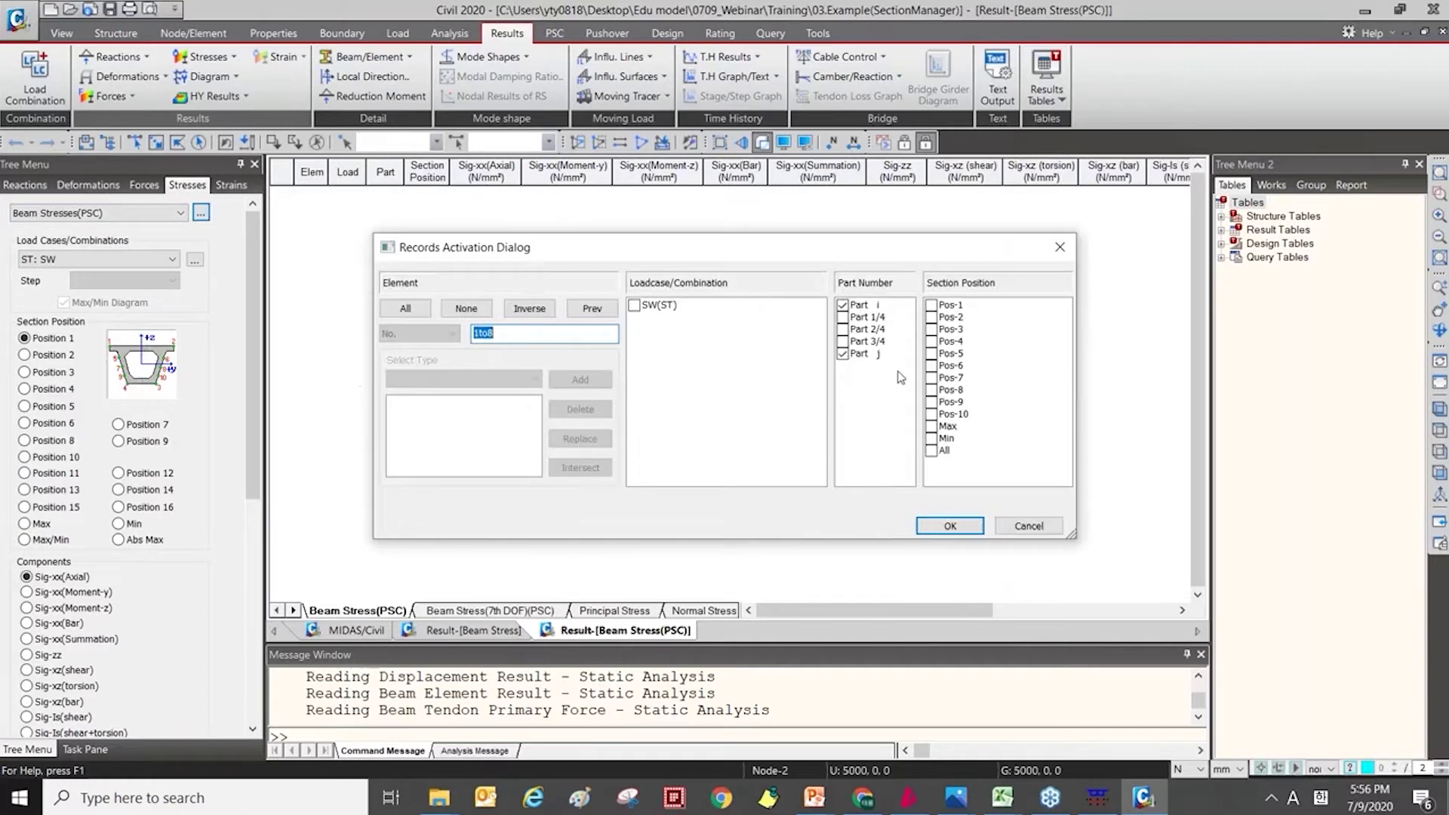
left_click(634, 305)
left_click_drag(943, 305, 940, 414)
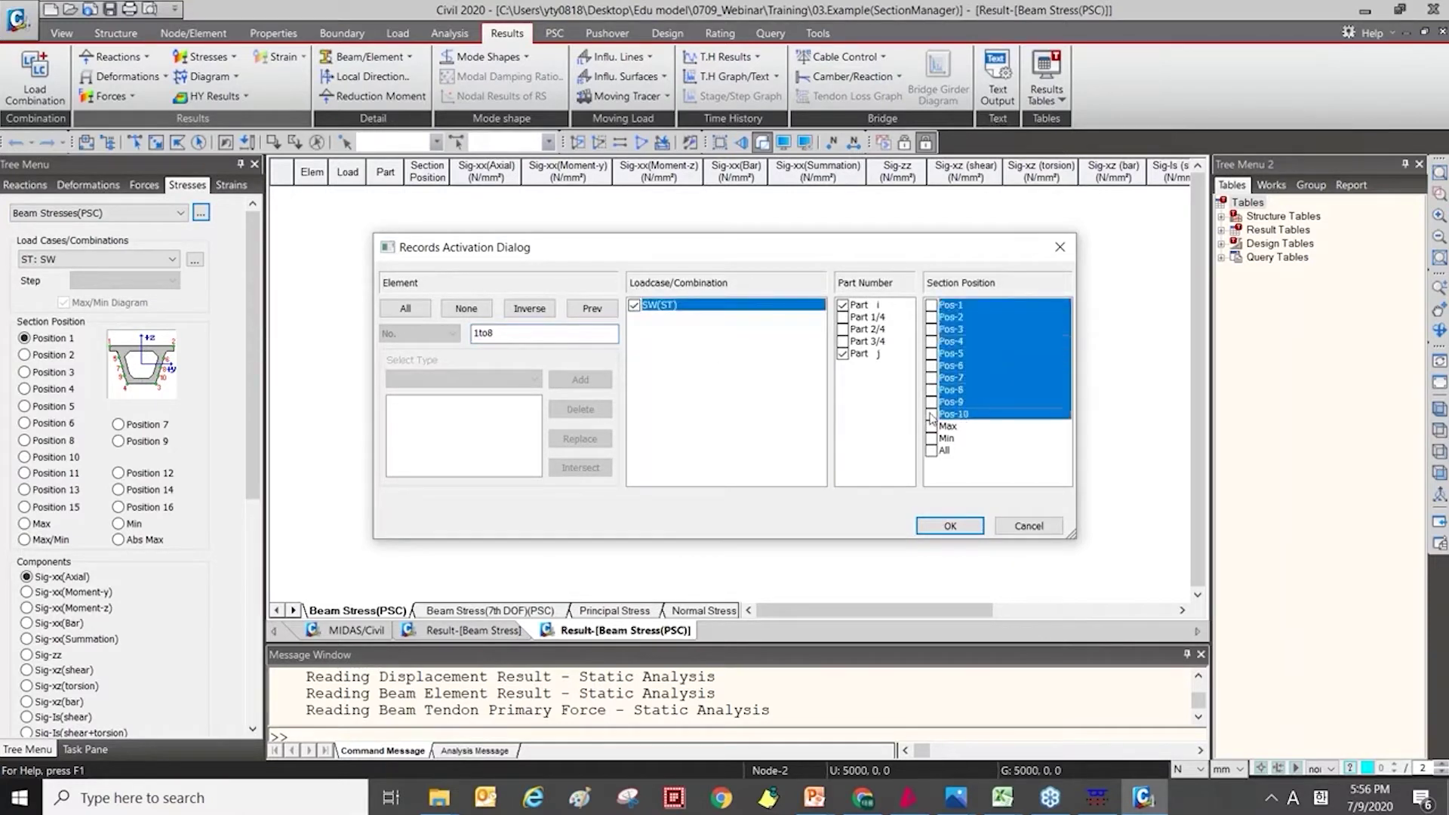
left_click(948, 526)
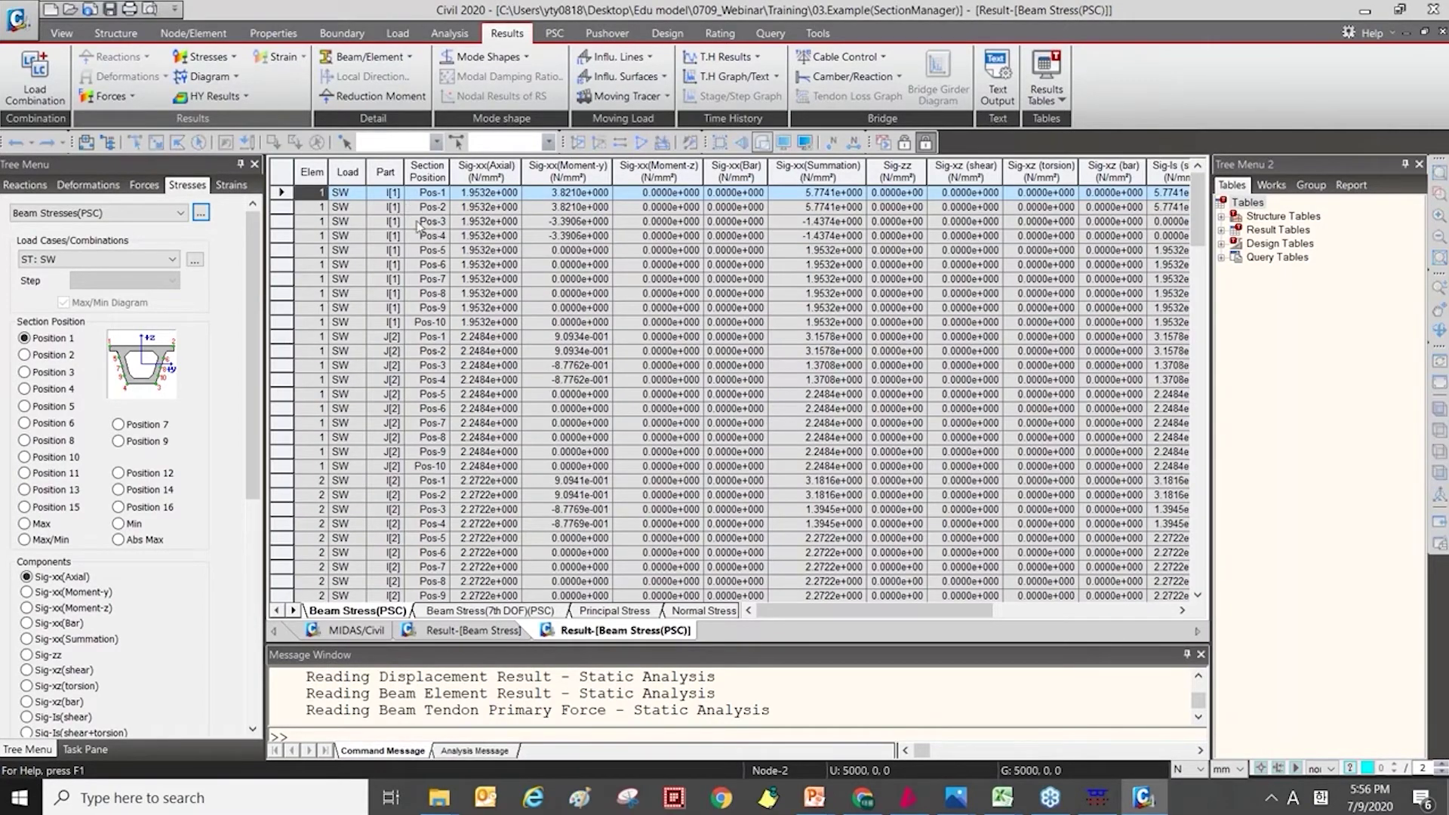
Examine the PSC stresses of element 1 at the I-end for positions Pos-1 to Pos-10 and return to the model view.
left_click(432, 194)
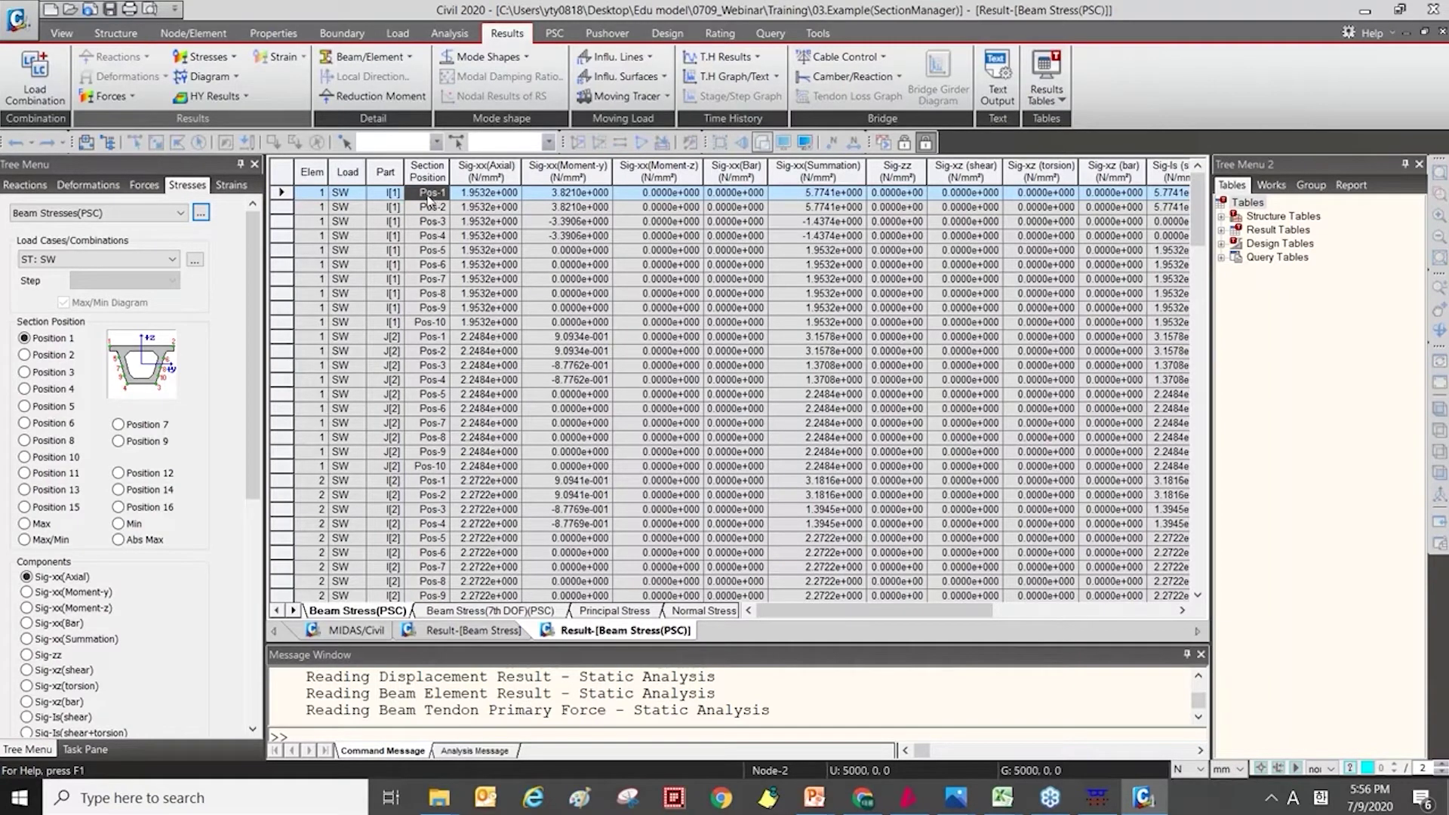
left_click_drag(478, 195, 642, 303)
left_click_drag(408, 193, 444, 324)
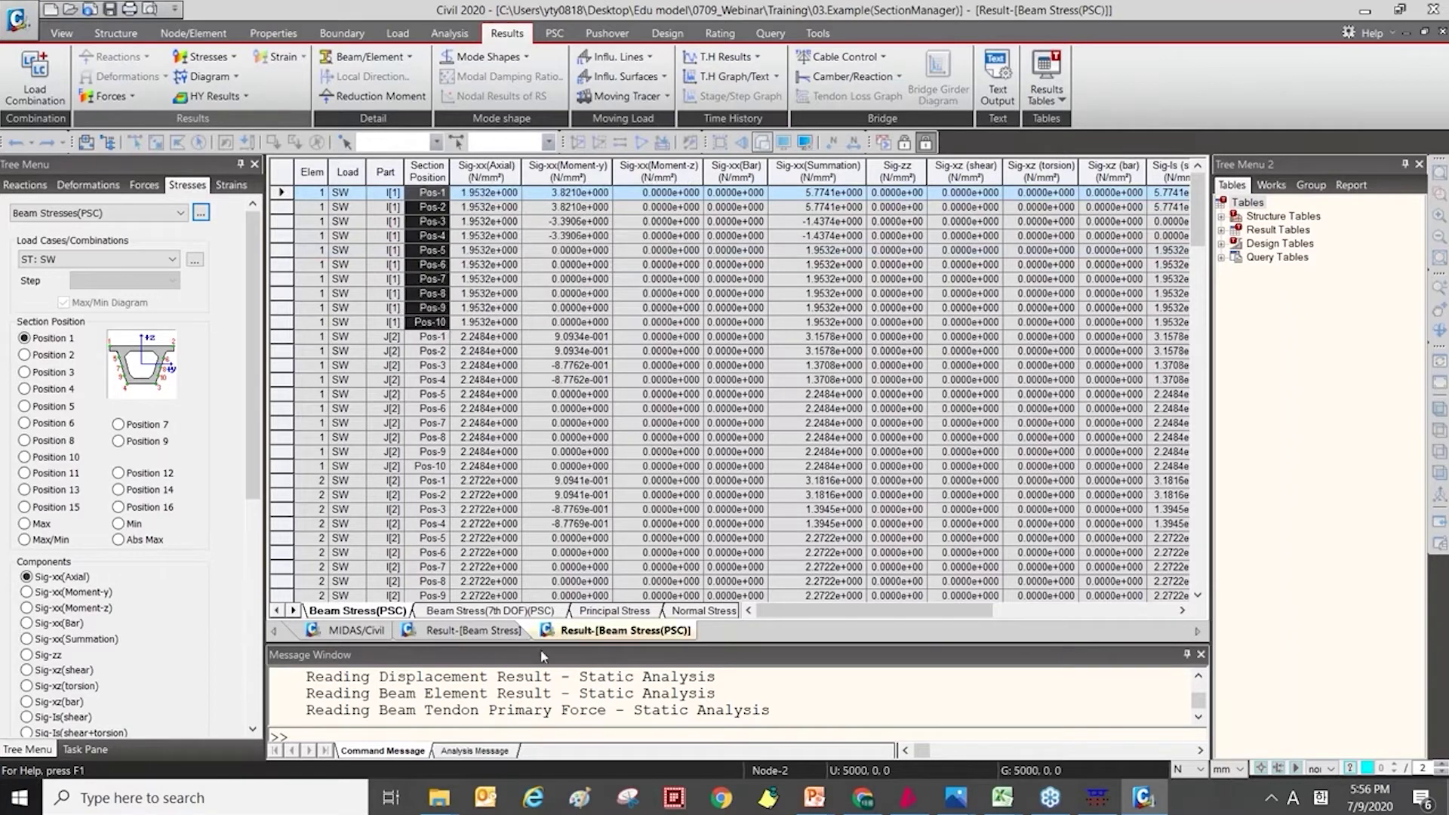
left_click(373, 631)
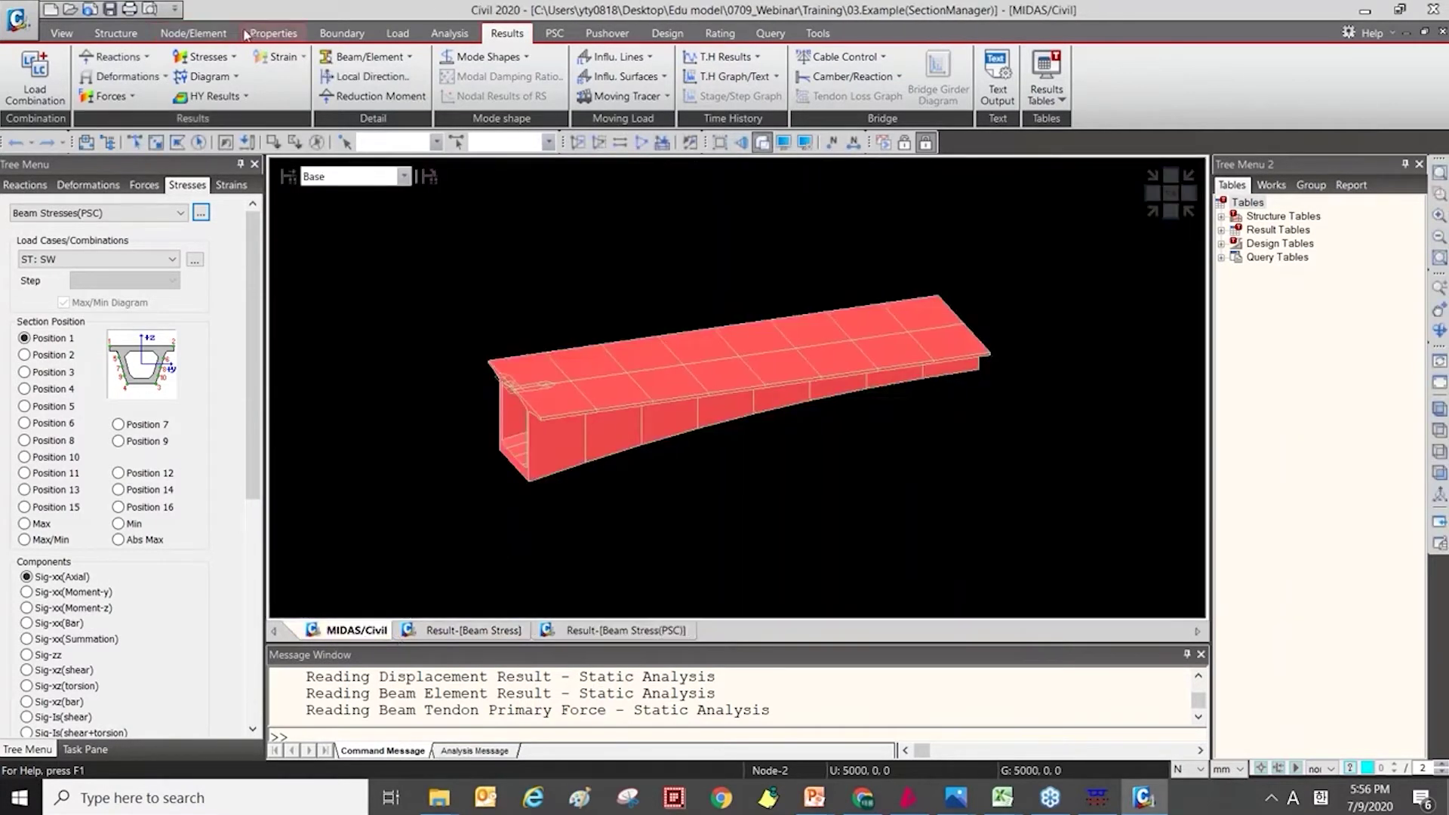
Check the Diaphragm section's stress points in the Section Manager, and close both the manager and the Beam Stresses (PSC) settings.
left_click(274, 33)
left_click(408, 100)
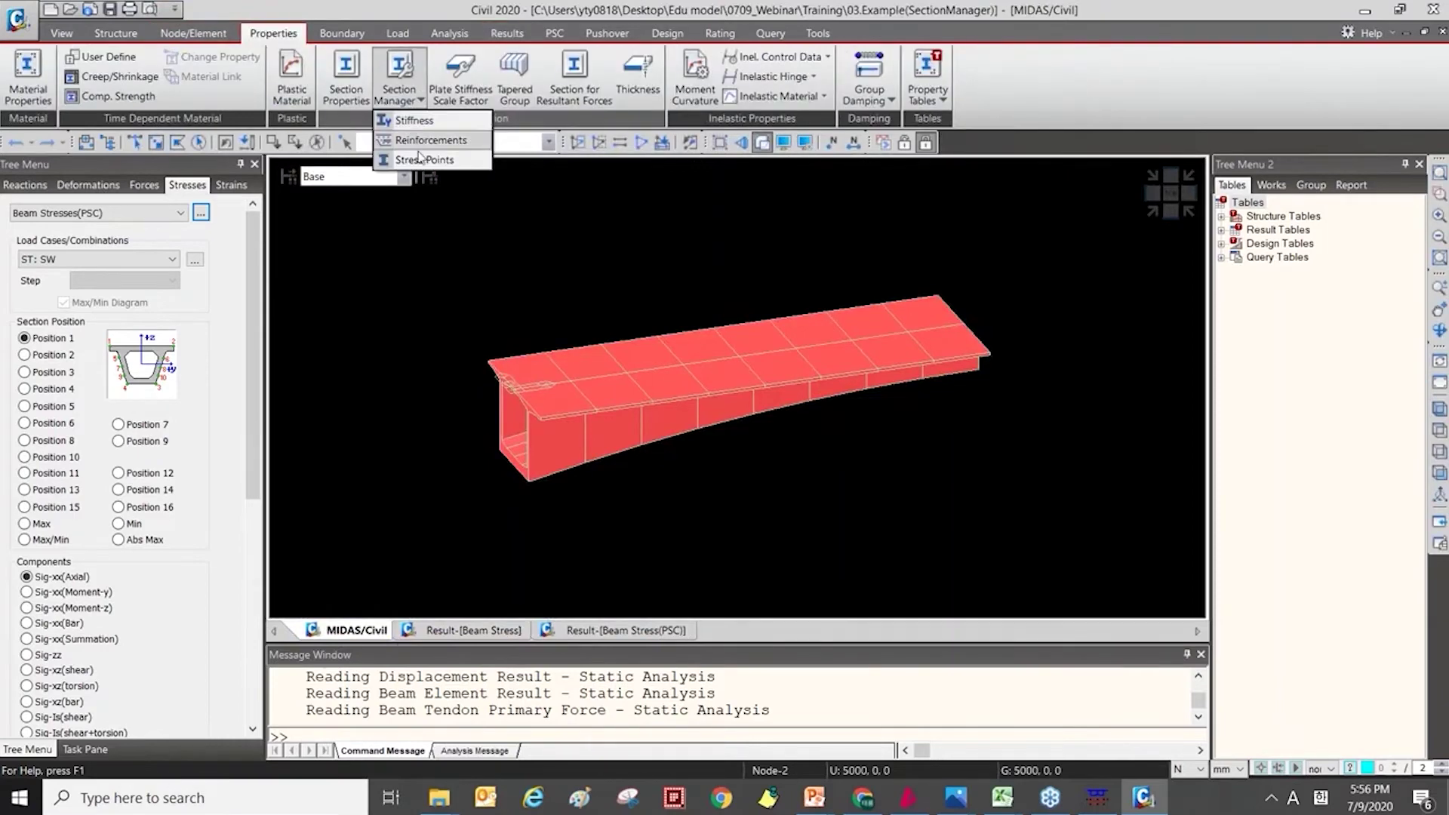
left_click(421, 159)
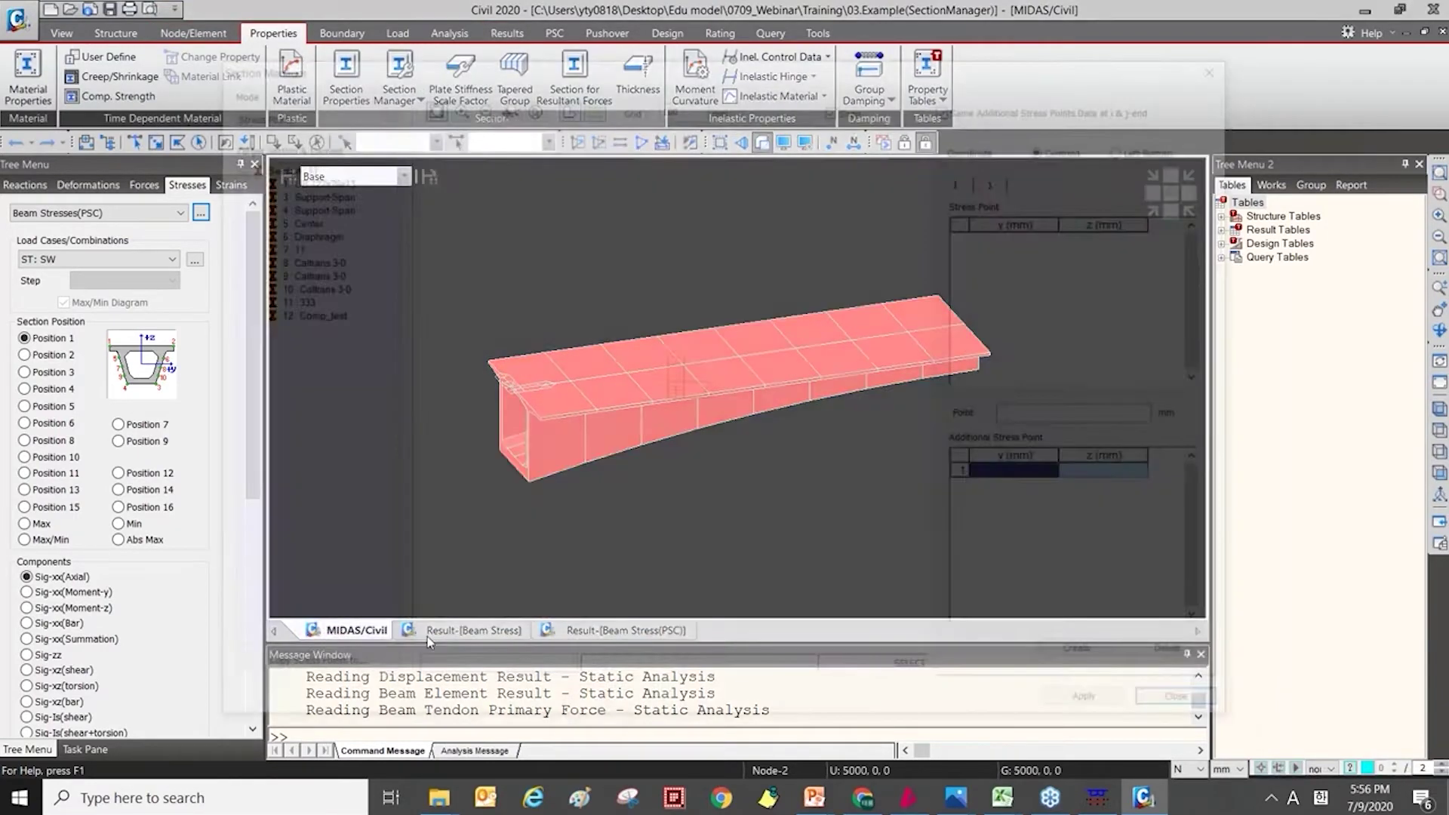
left_click(310, 259)
left_click(308, 233)
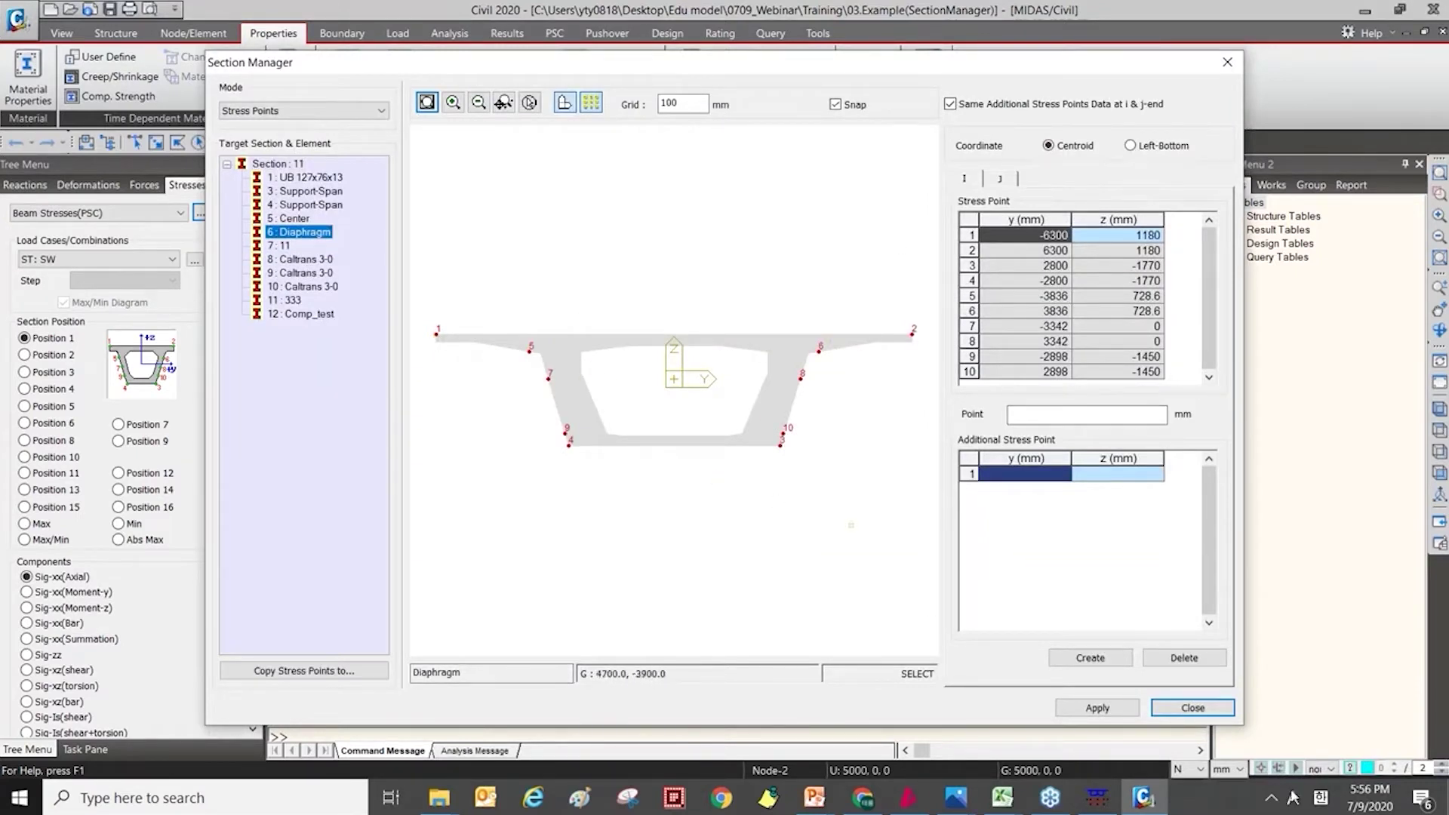
left_click(1190, 710)
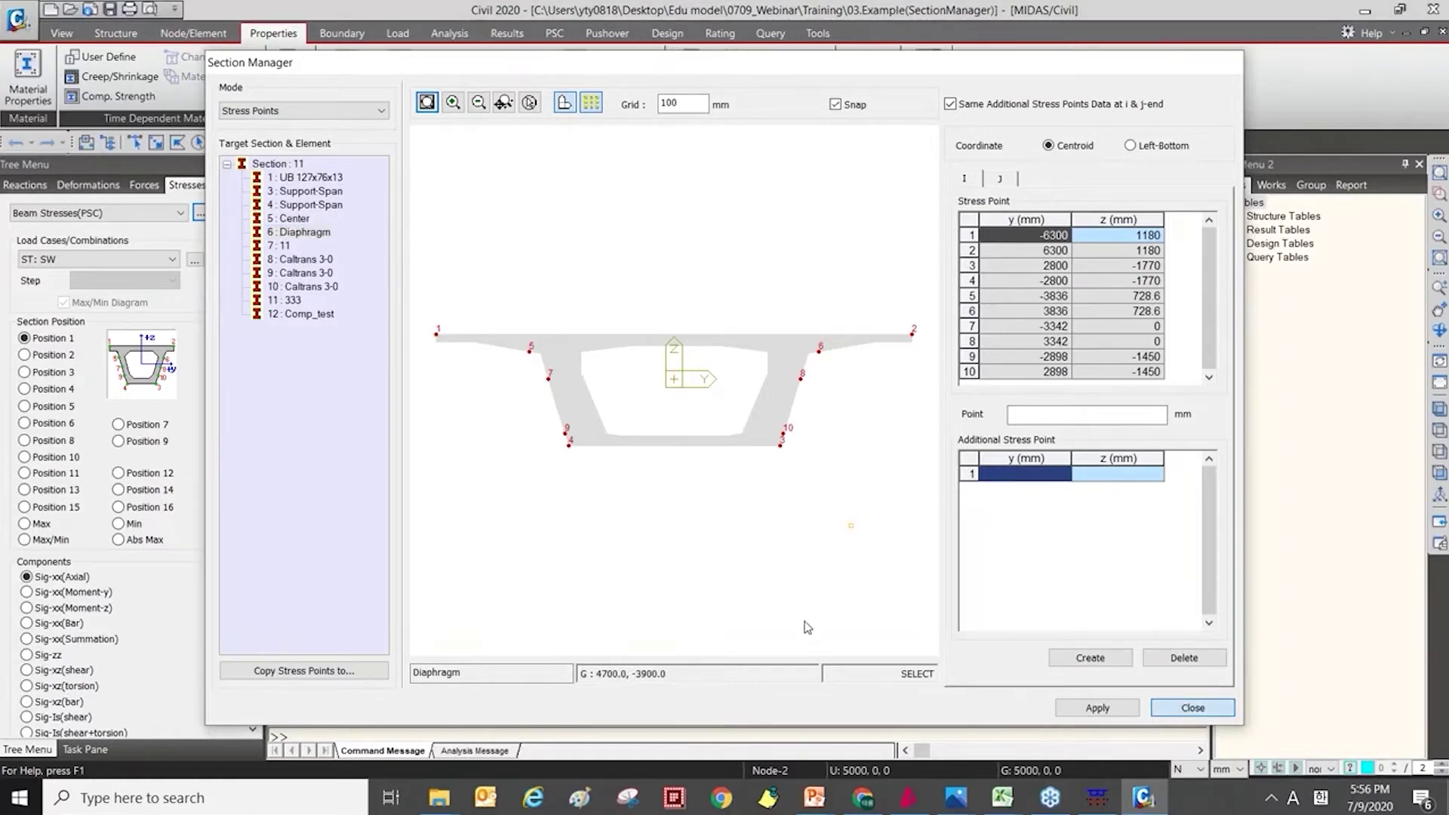
scroll(113, 453, "down", 5)
left_click(181, 612)
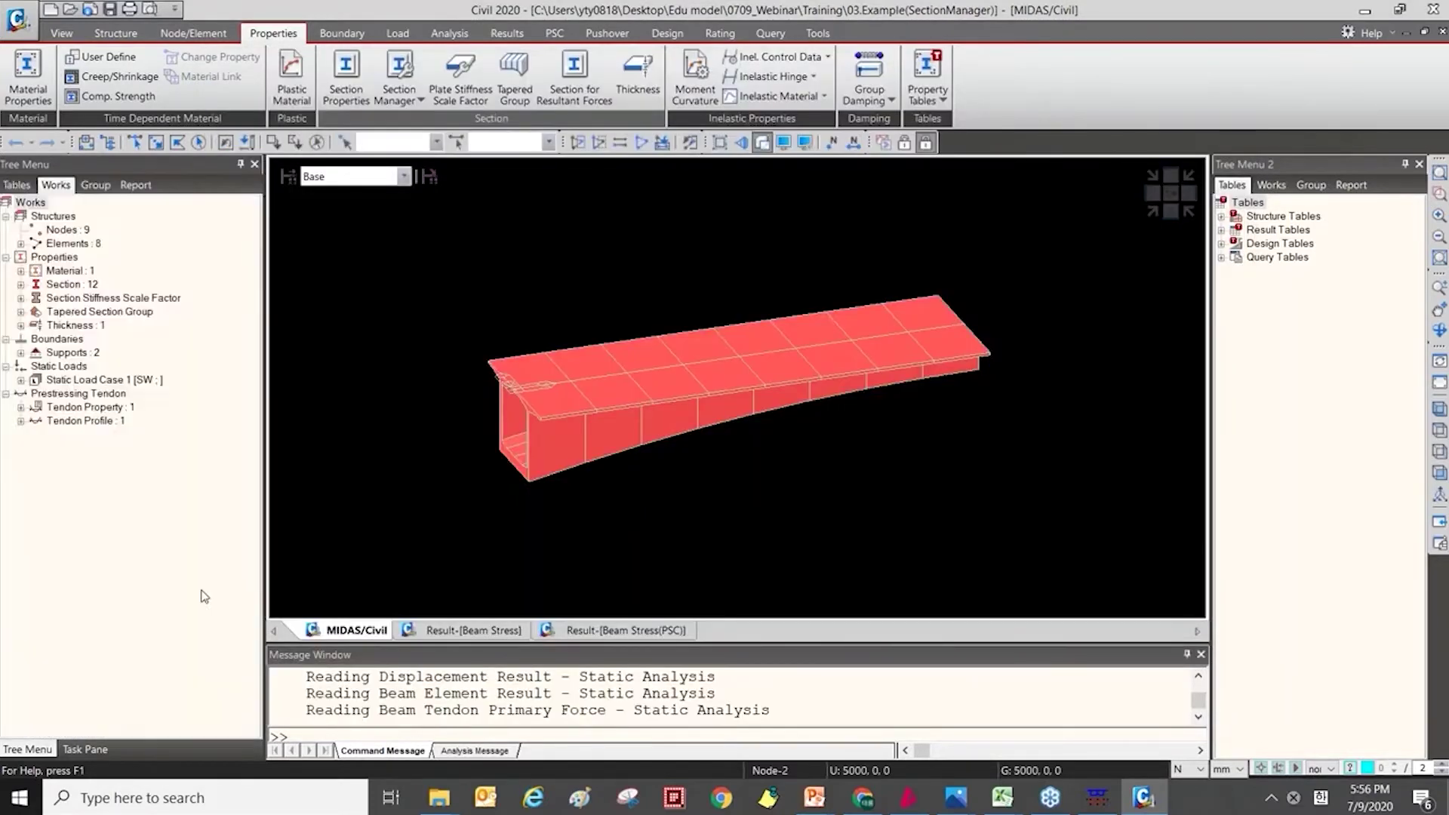
Request the Beam Detail Analysis results of element 1 for load case ST: SW.
left_click(506, 34)
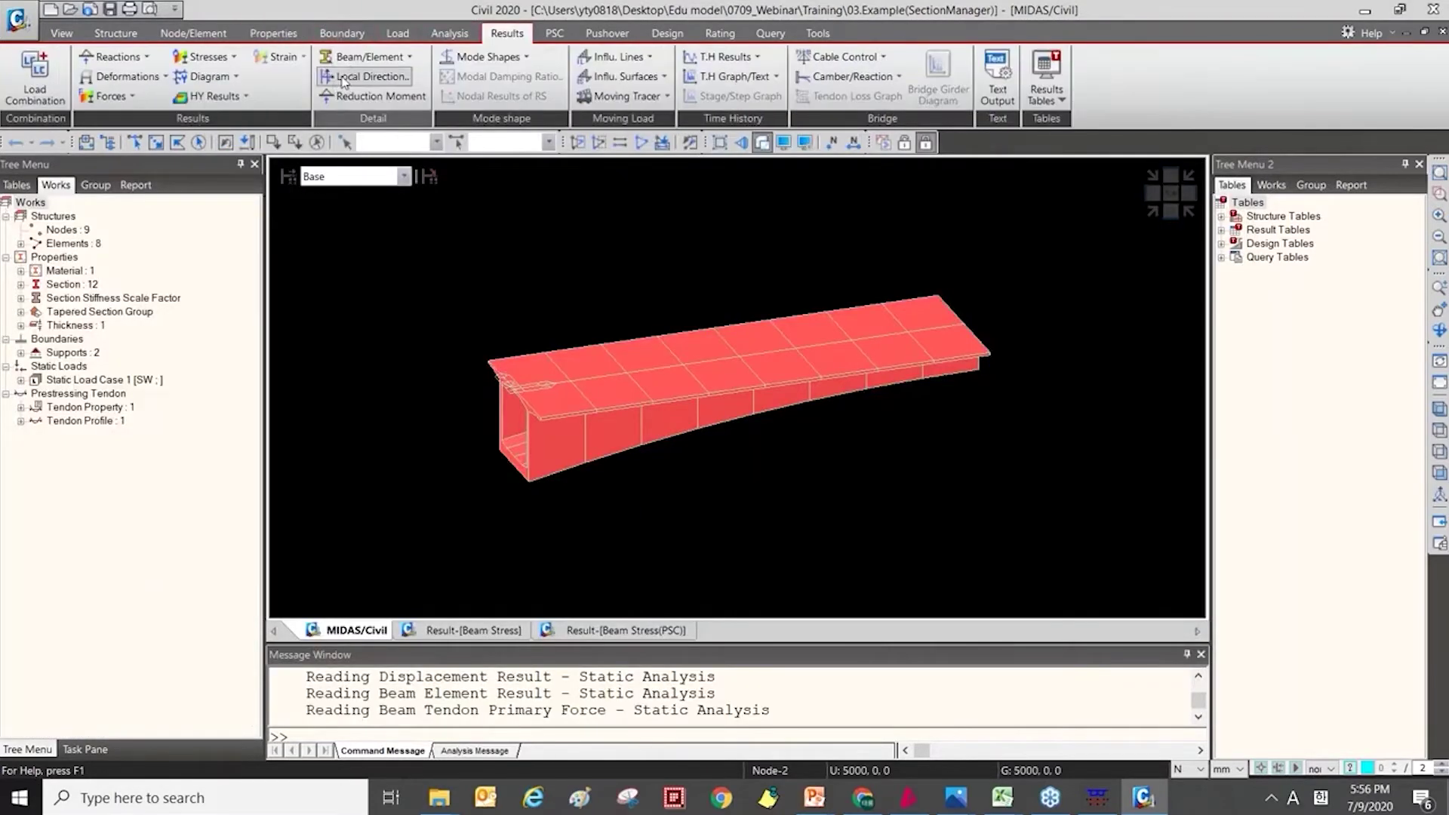
left_click(410, 60)
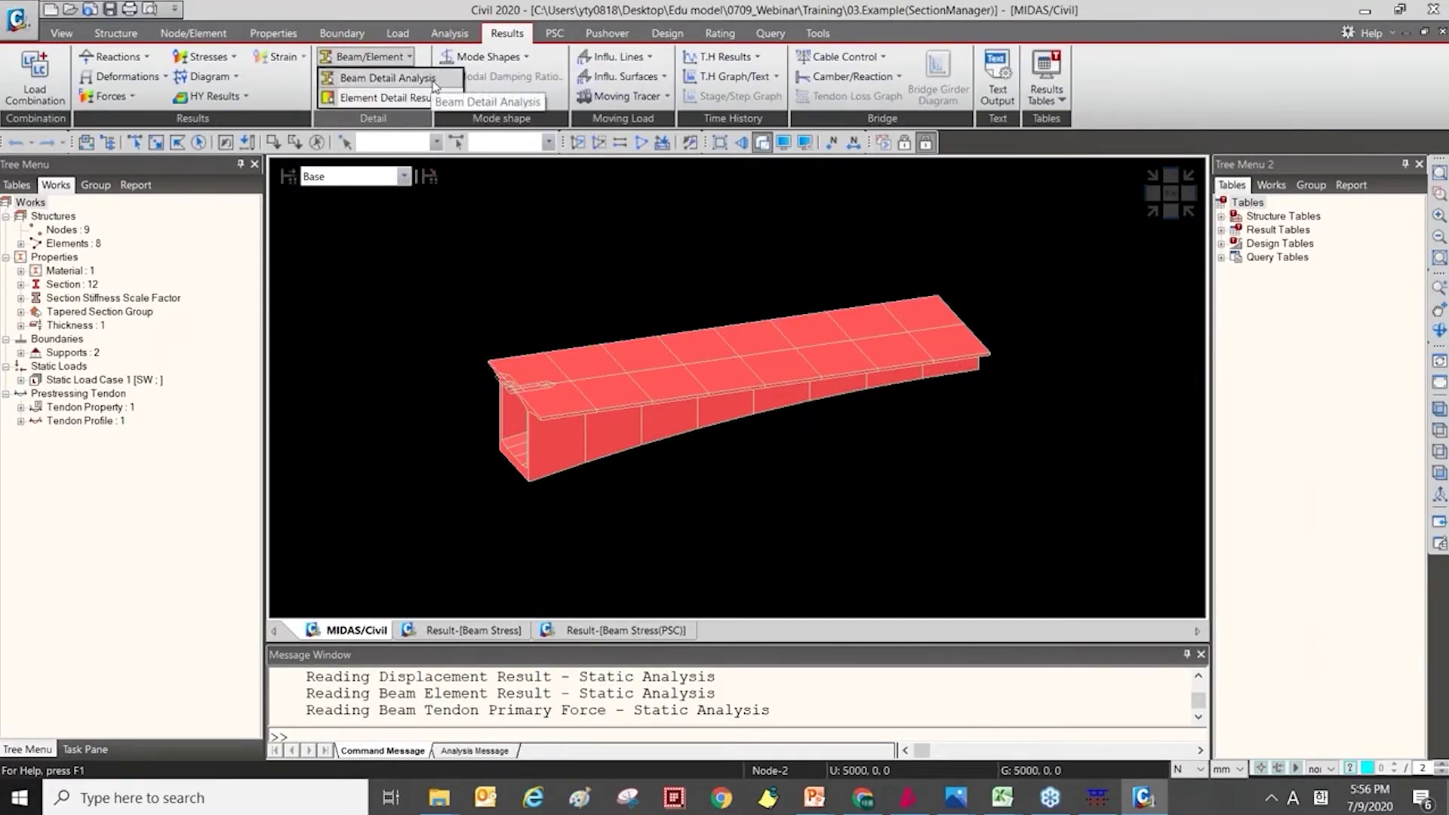
left_click(400, 79)
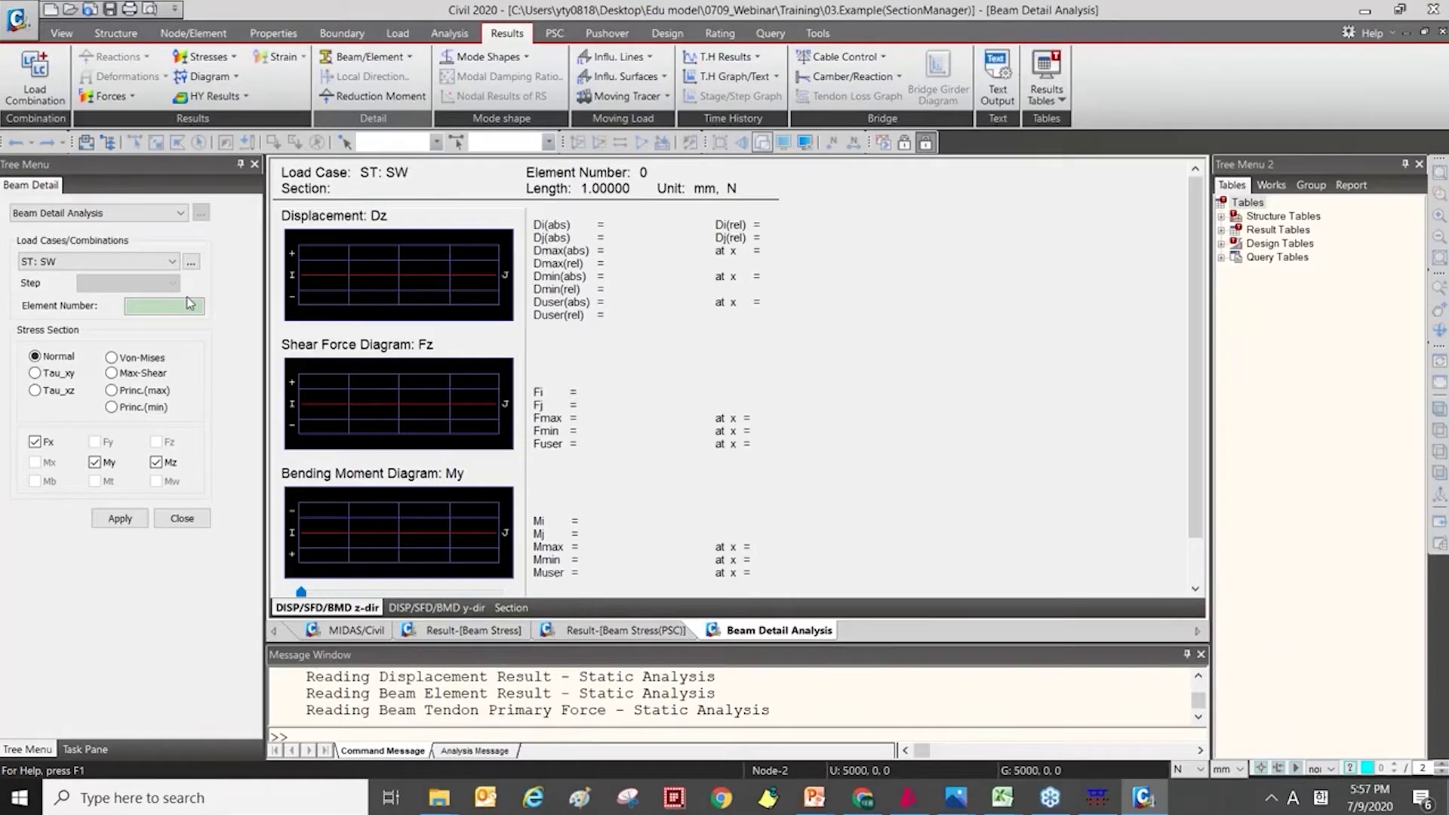
left_click(146, 312)
type("1")
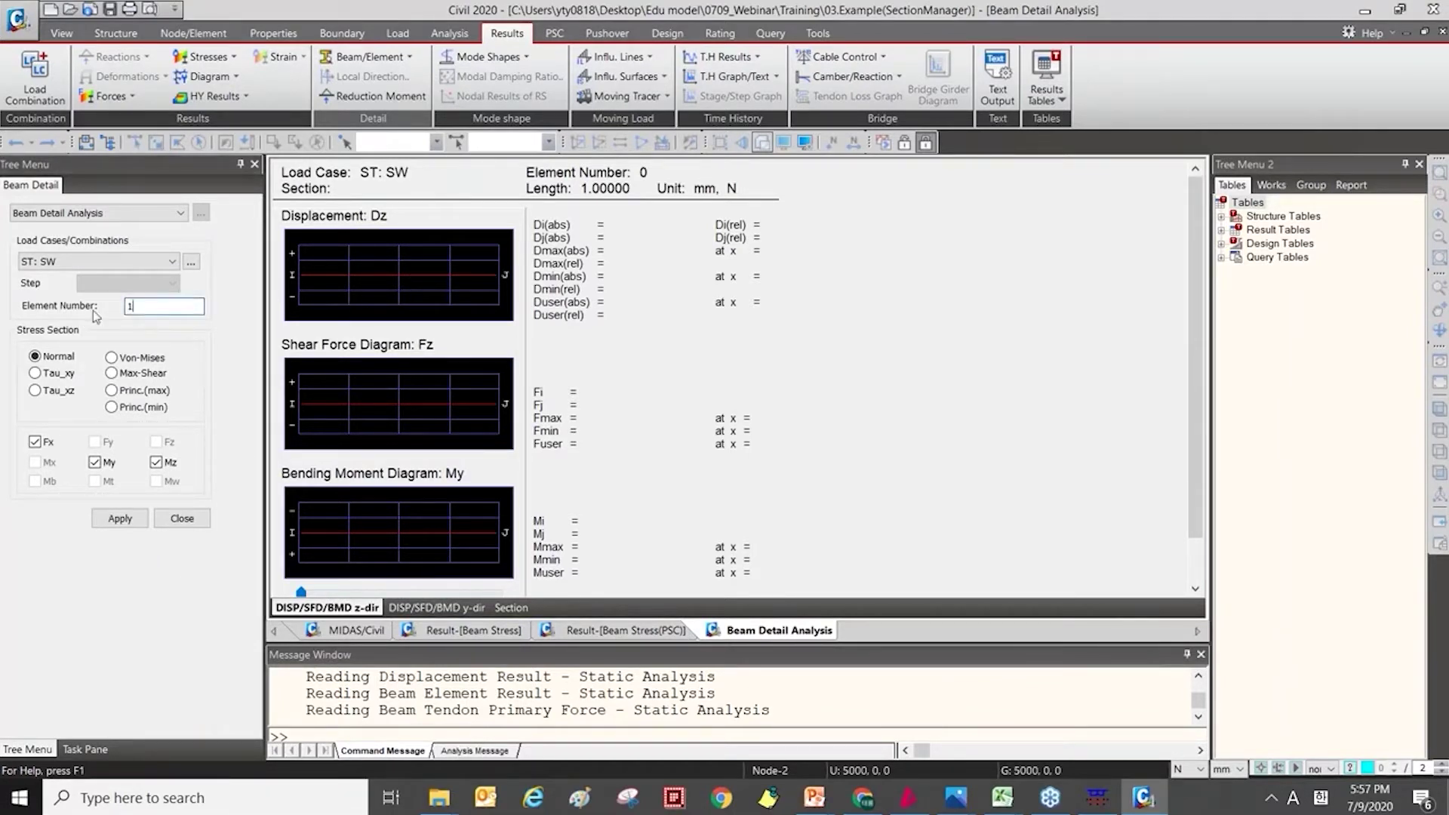
left_click(123, 518)
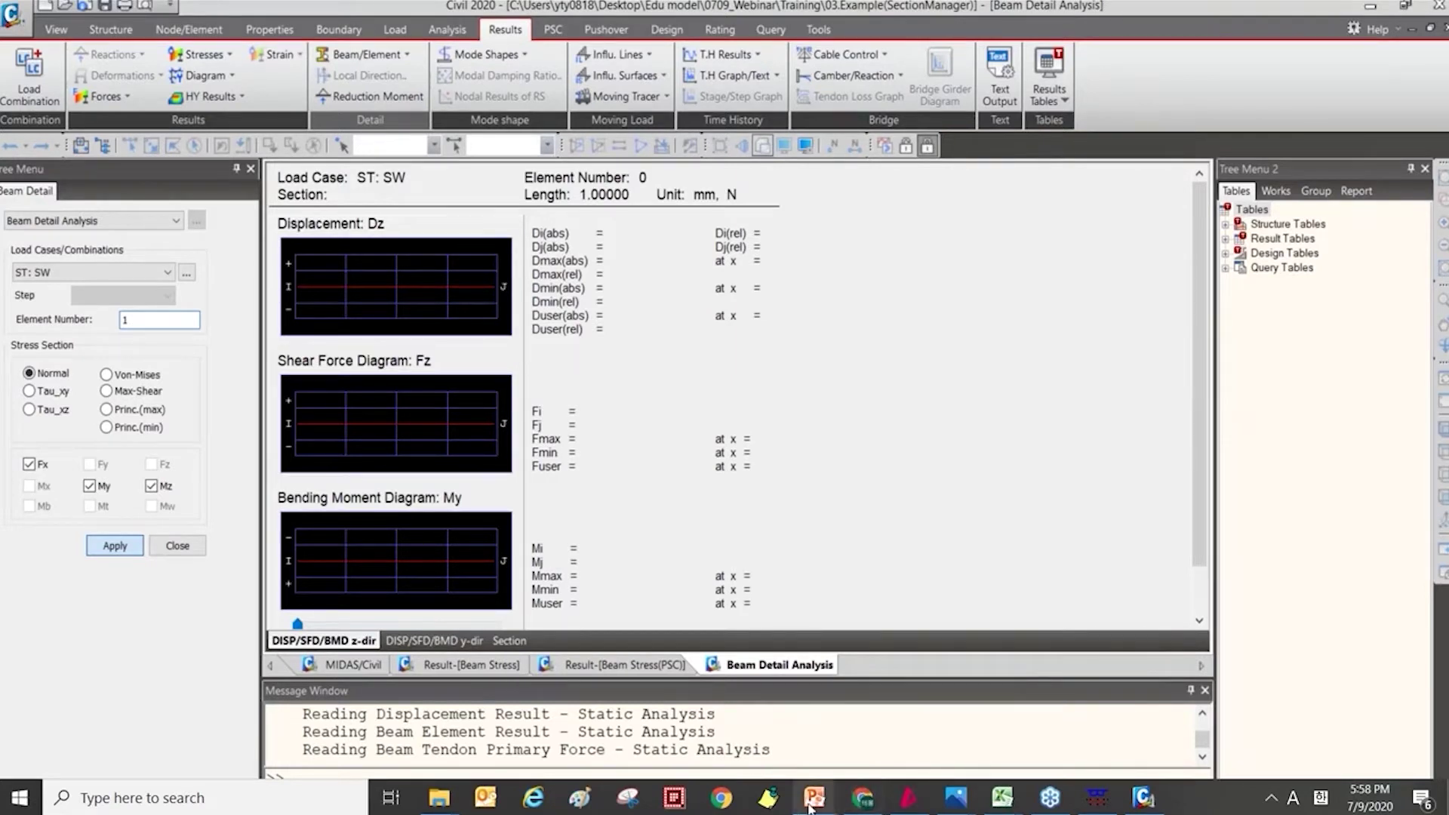
mouse_move(810, 806)
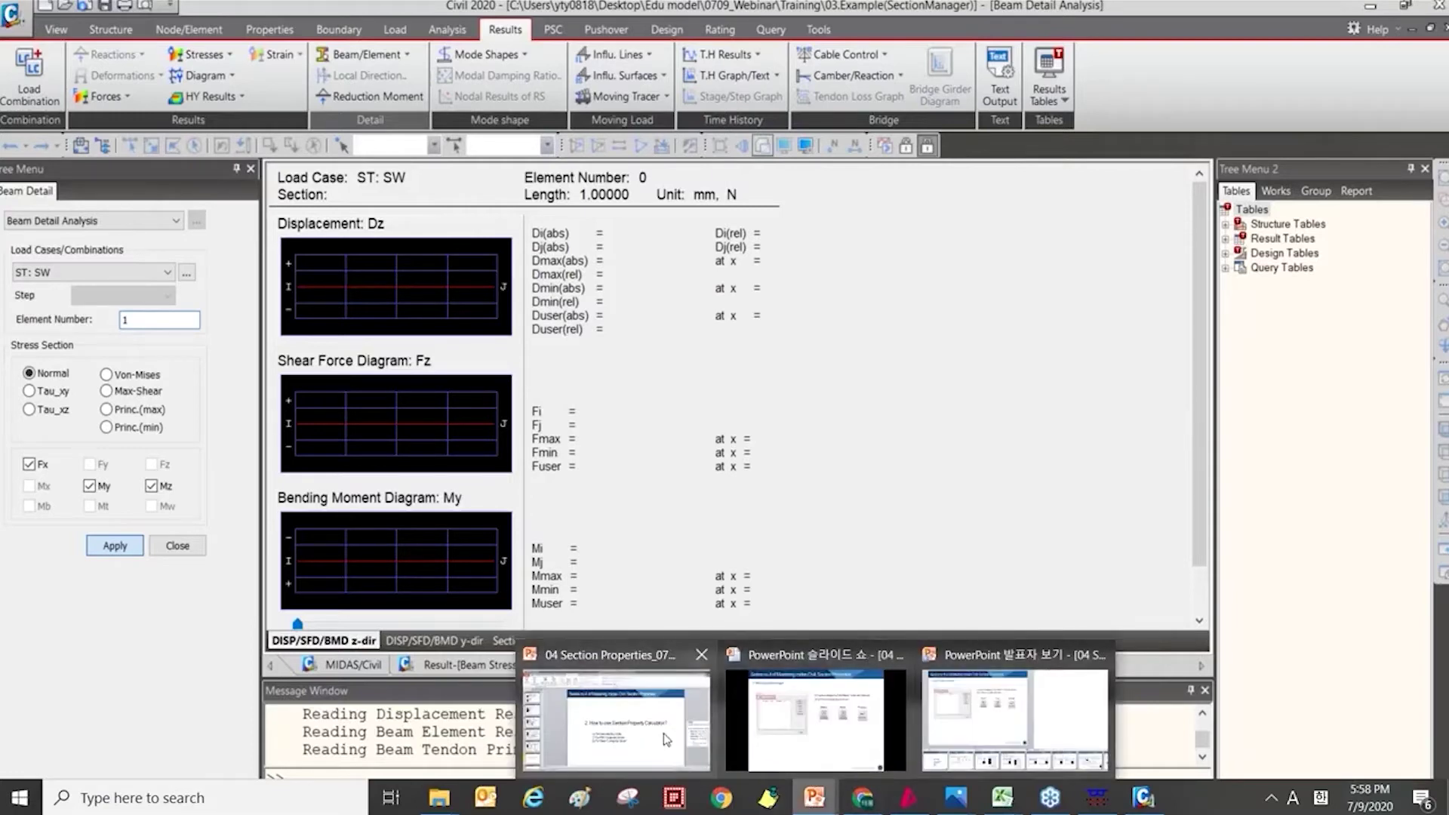